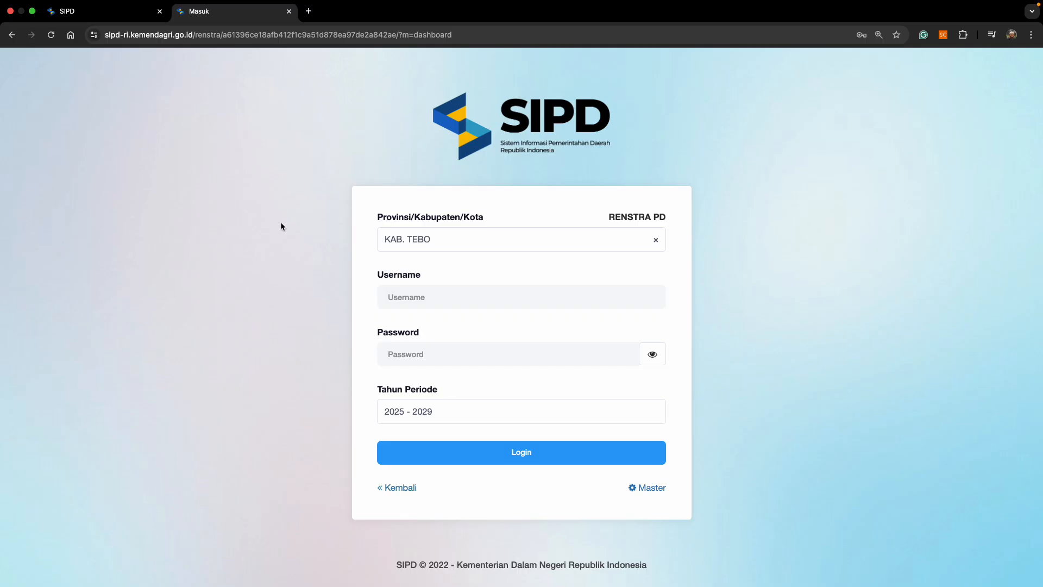
# Log in to RENSTRA PD by entering the account username and the account password.
pyautogui.click(442, 295)
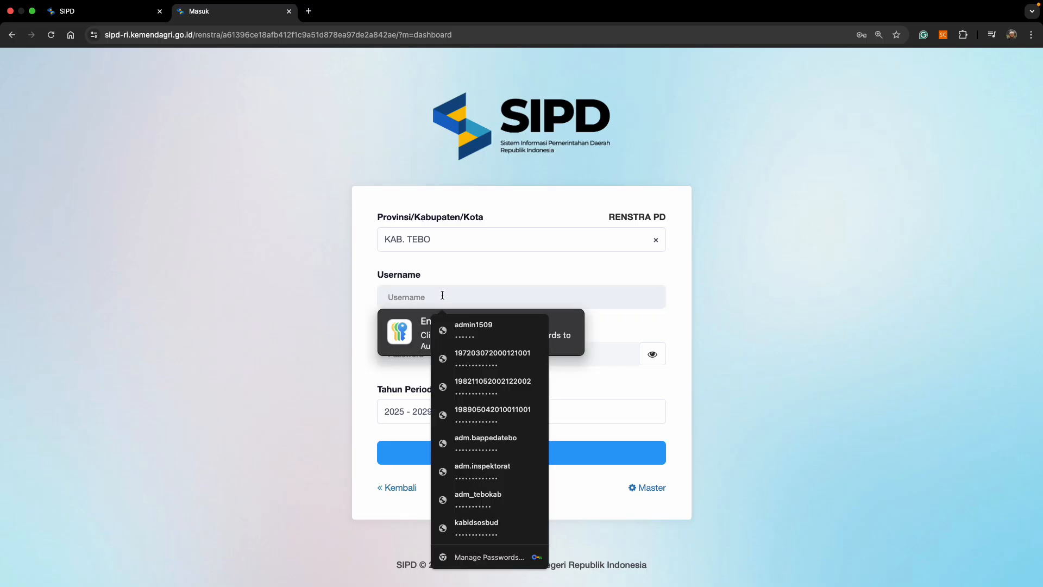
pyautogui.write('7.01.0.00.0.00.06.0000@tebokab')
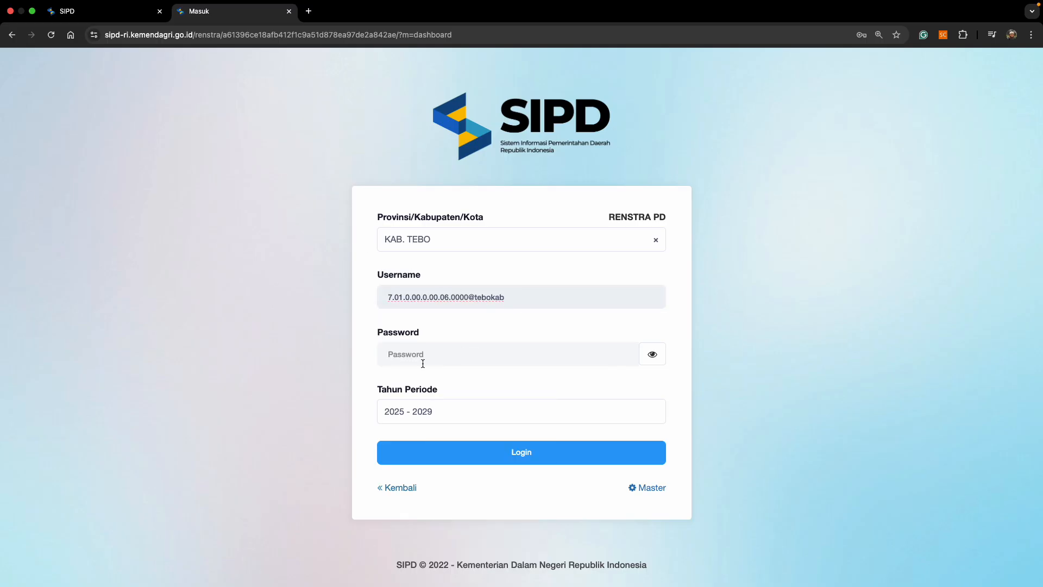
pyautogui.press('super+Tab')
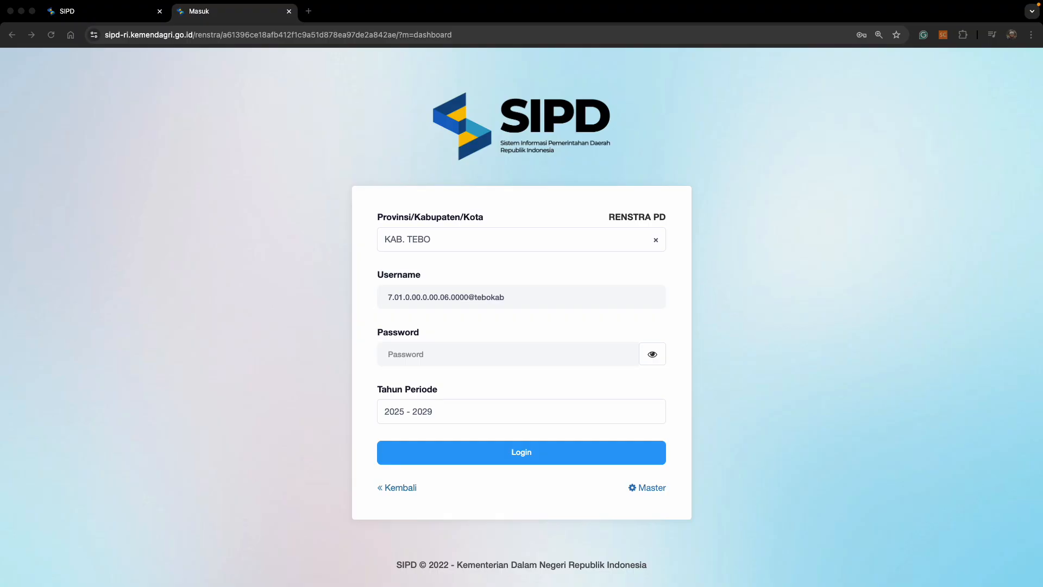
pyautogui.click(422, 353)
pyautogui.press('super+v')
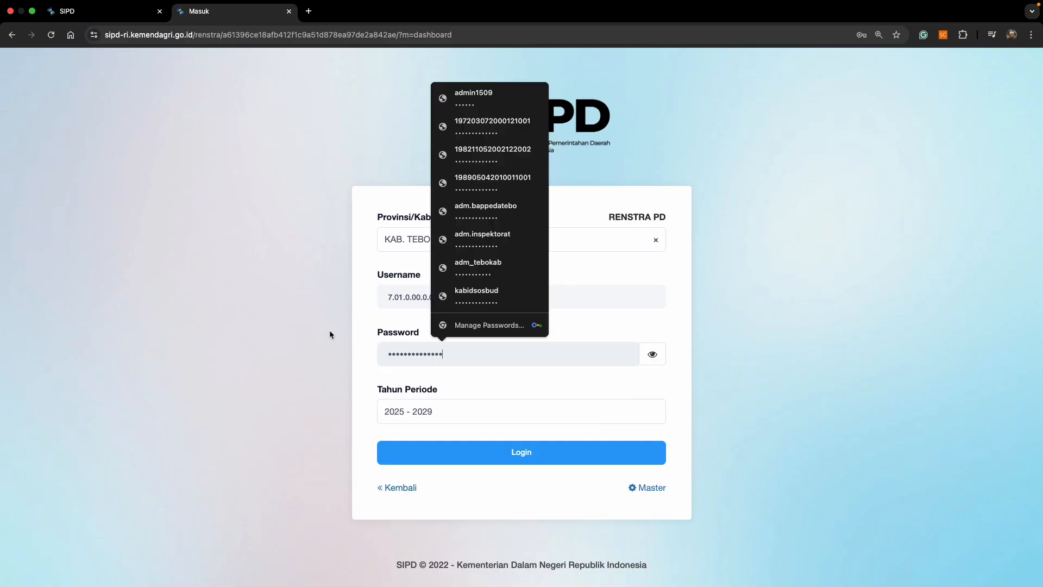
pyautogui.click(328, 338)
pyautogui.click(530, 457)
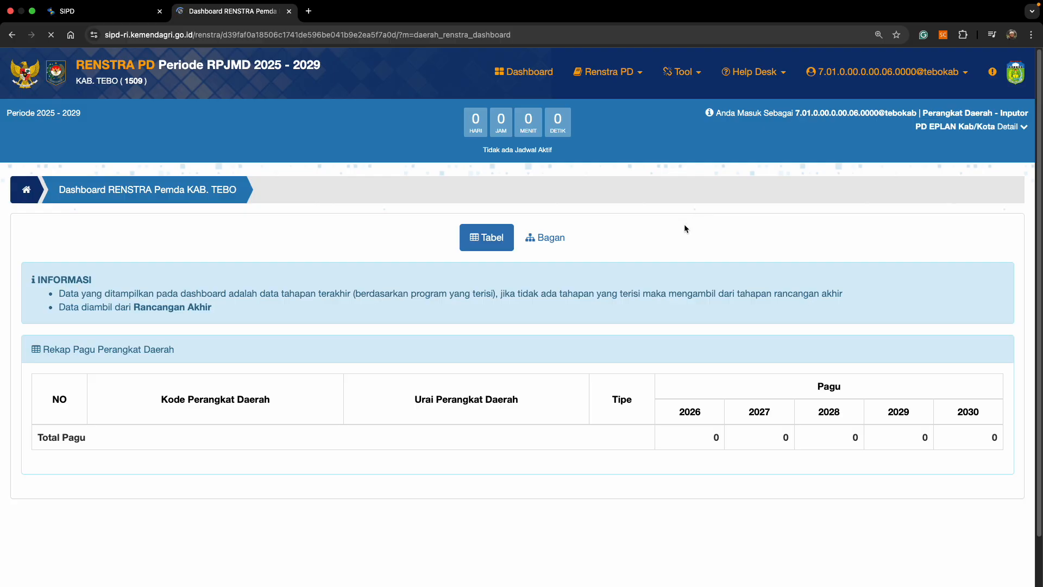
# Review the Rekap Pagu Perangkat Daerah table on the dashboard and open the Tujuan page of Rancangan Akhir.
pyautogui.scroll(-1, 685, 228)
pyautogui.scroll(-1, 684, 228)
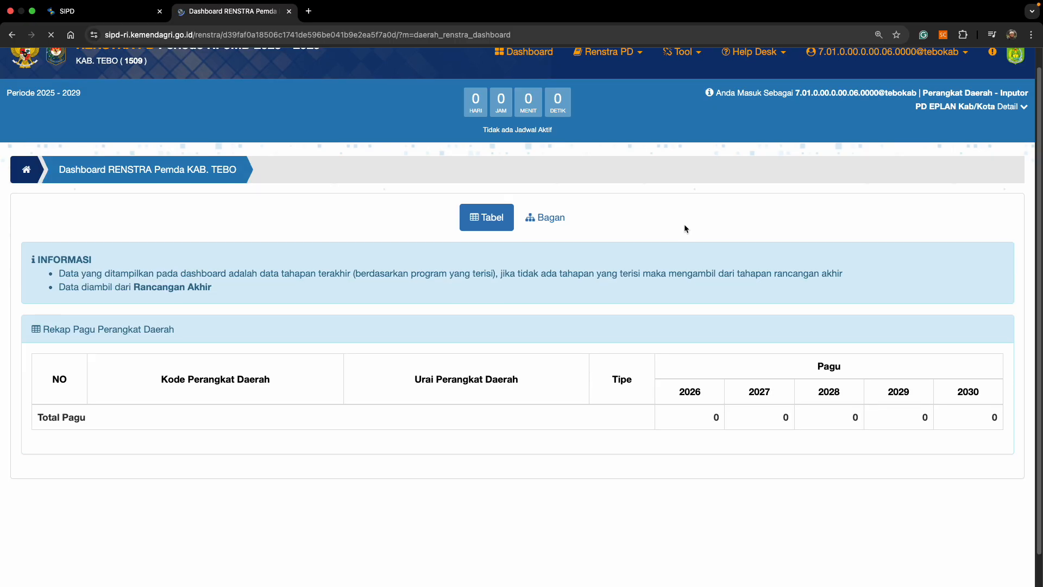
pyautogui.scroll(-1, 685, 228)
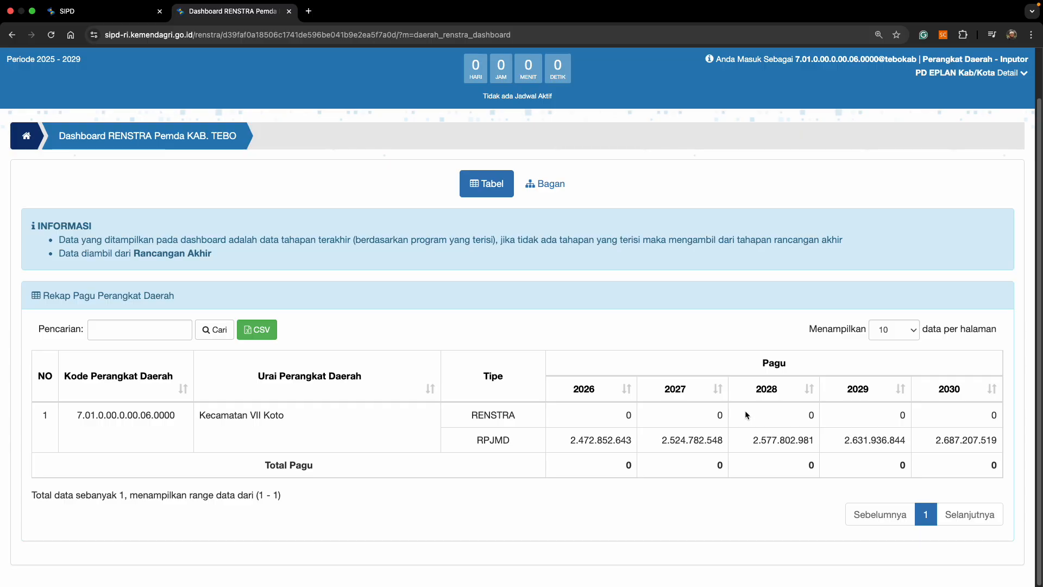
pyautogui.scroll(2, 676, 298)
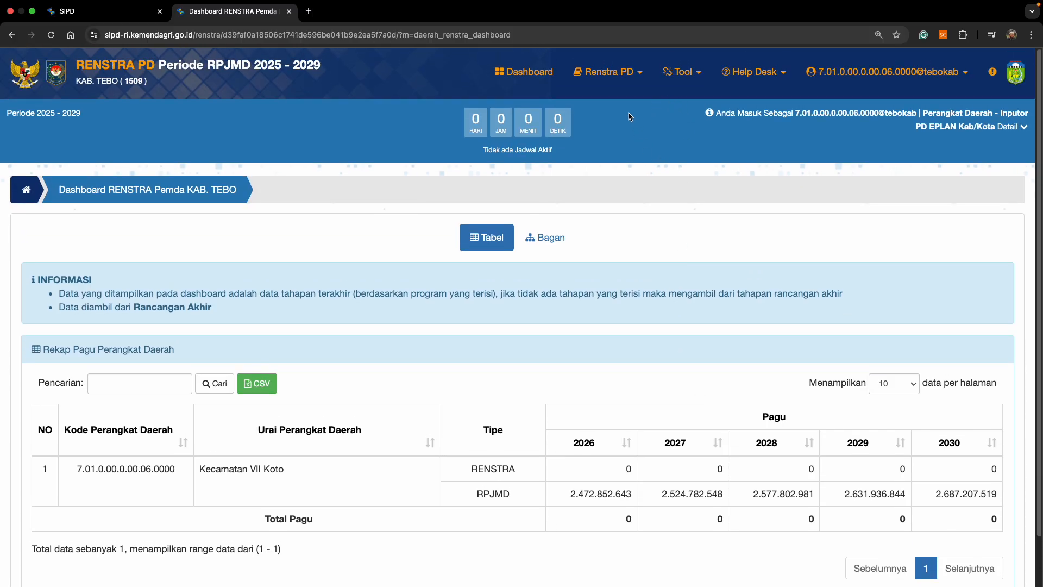
pyautogui.click(620, 79)
pyautogui.moveTo(629, 178)
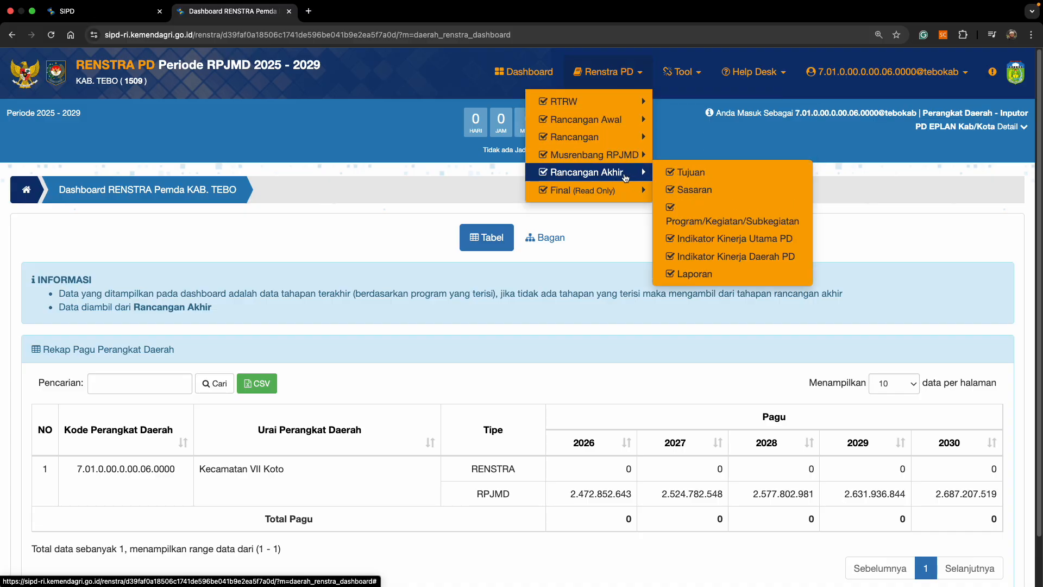
pyautogui.click(701, 173)
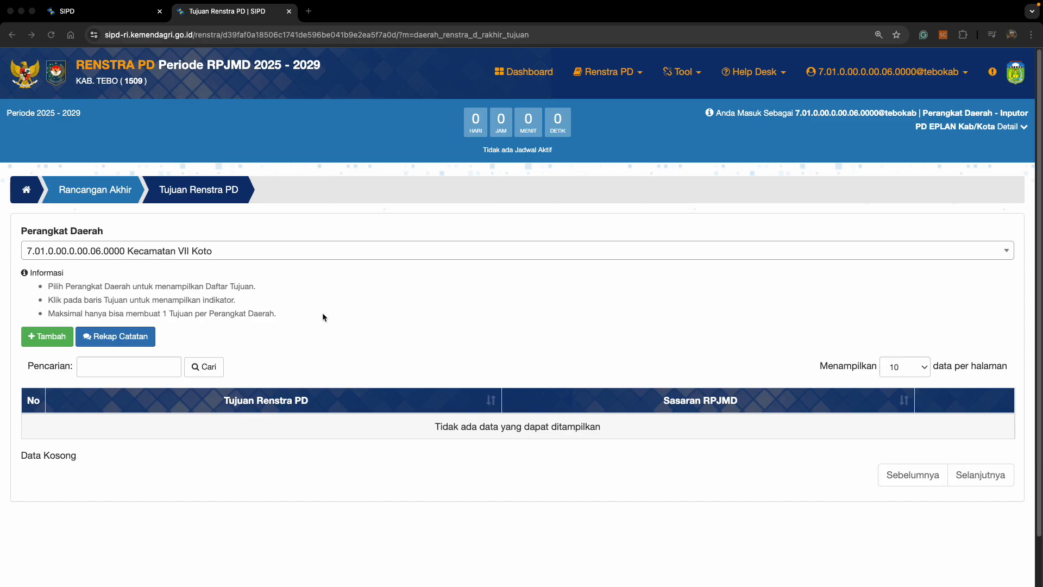
# Start a new Tujuan described "Terwujudnya tata kelola pemerintahan yang baik dan bersih di Kecamatan" with Bidang 7.01 KECAMATAN.
pyautogui.click(47, 343)
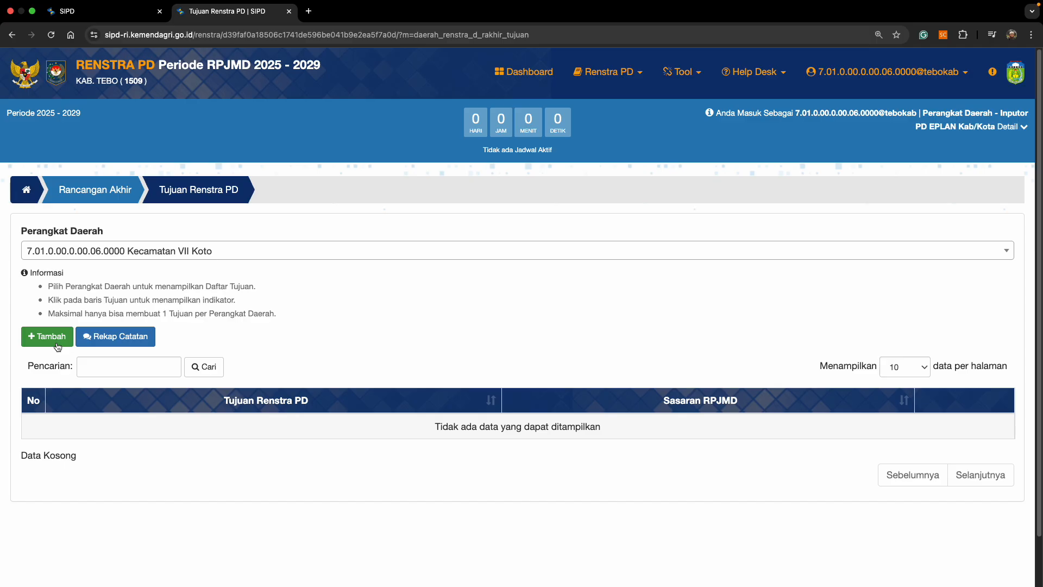
pyautogui.click(57, 346)
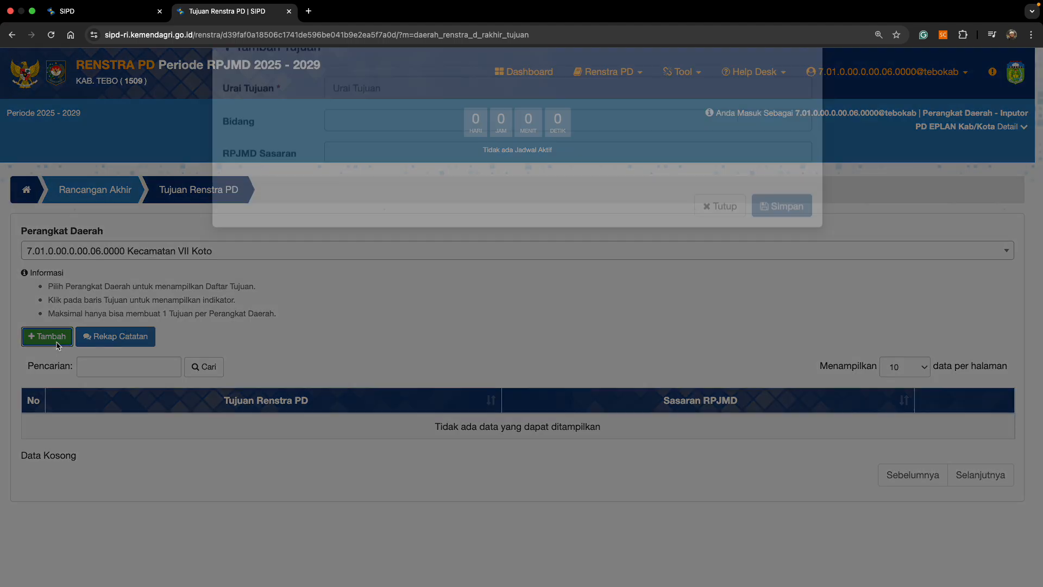
pyautogui.click(374, 134)
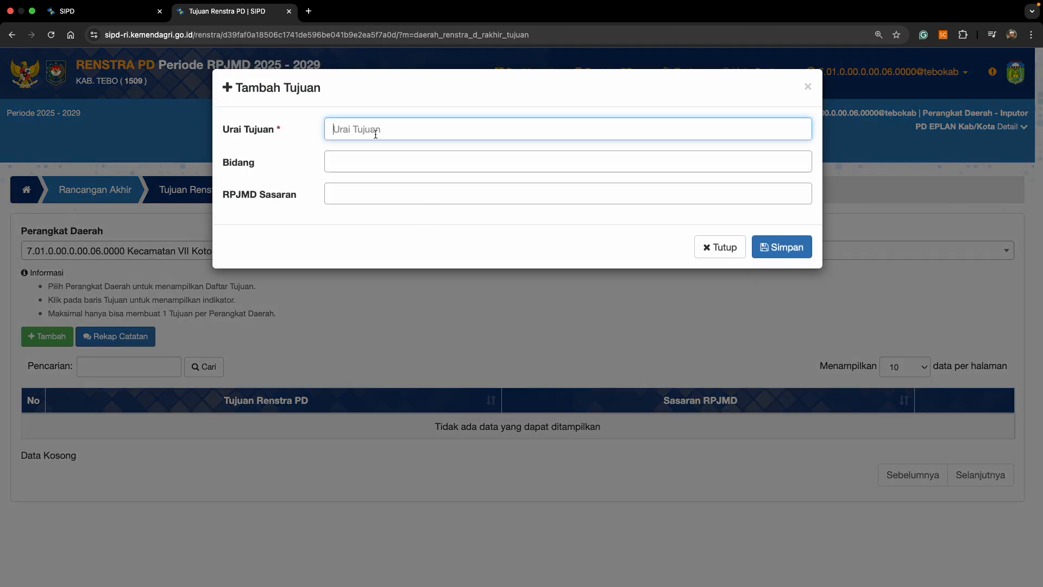
pyautogui.write('Terwujudnya tata kelola pemerintahan yang baik dan bersih di Kecamatan')
pyautogui.click(377, 159)
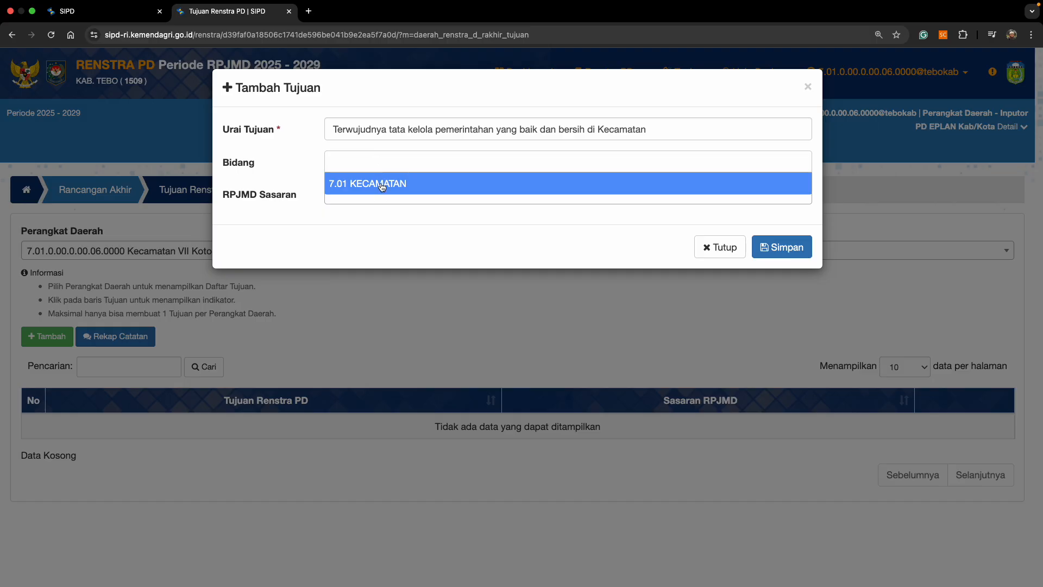
pyautogui.click(382, 186)
# Set RPJMD Sasaran to "Tata kelola pemerintahan yang semakin akuntabel, melayani dan berintegritas berberbasis transformasi digital" and save the Tujuan.
pyautogui.click(375, 193)
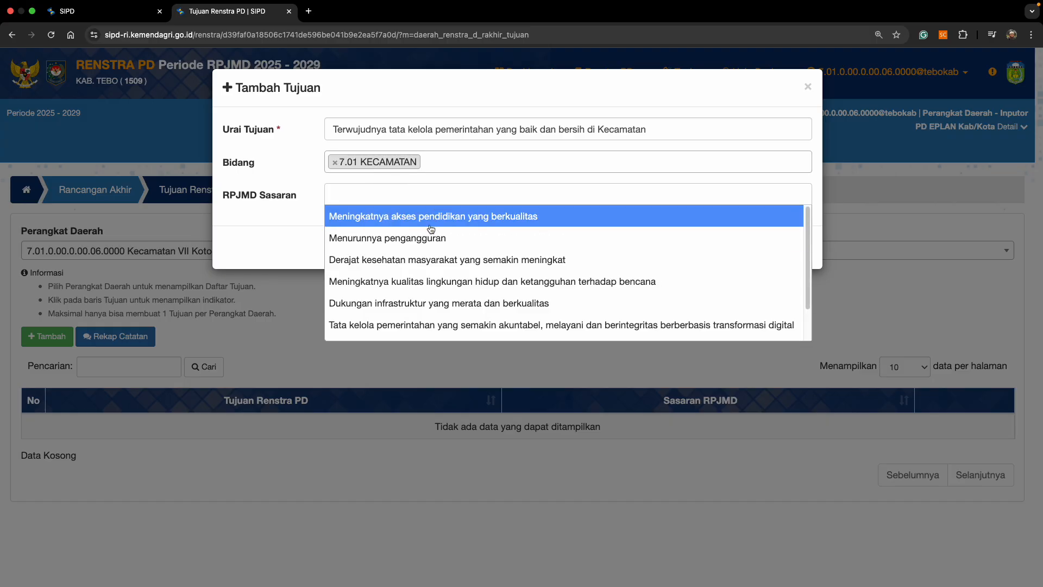
pyautogui.scroll(-1, 430, 236)
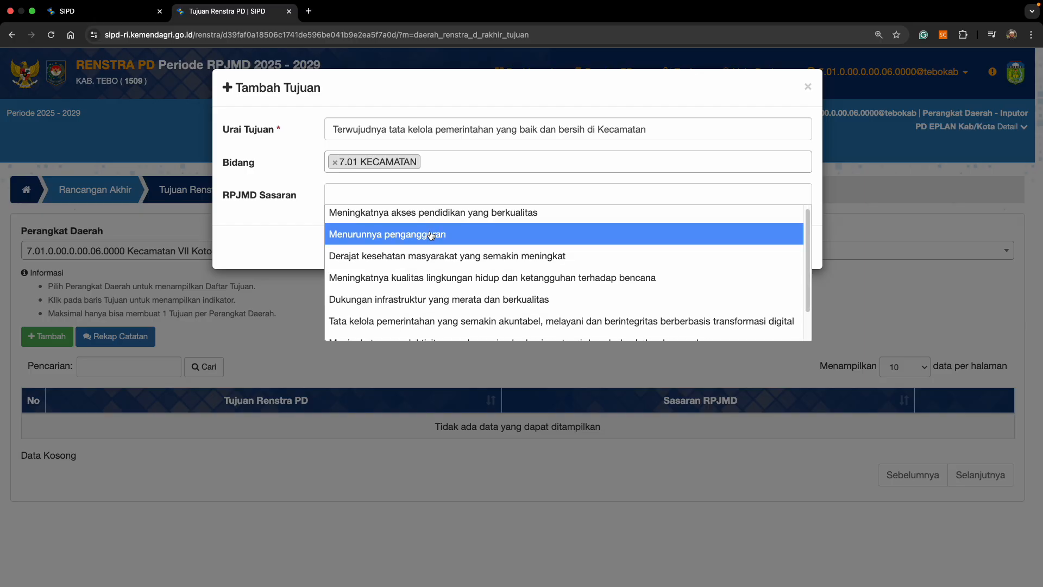
pyautogui.scroll(-3, 431, 236)
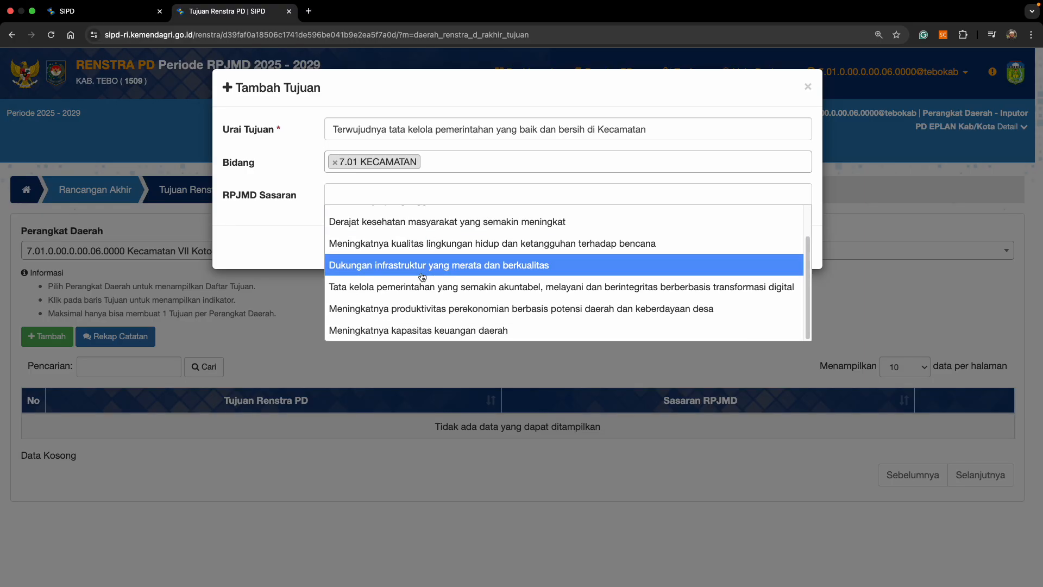
pyautogui.click(451, 293)
pyautogui.click(782, 296)
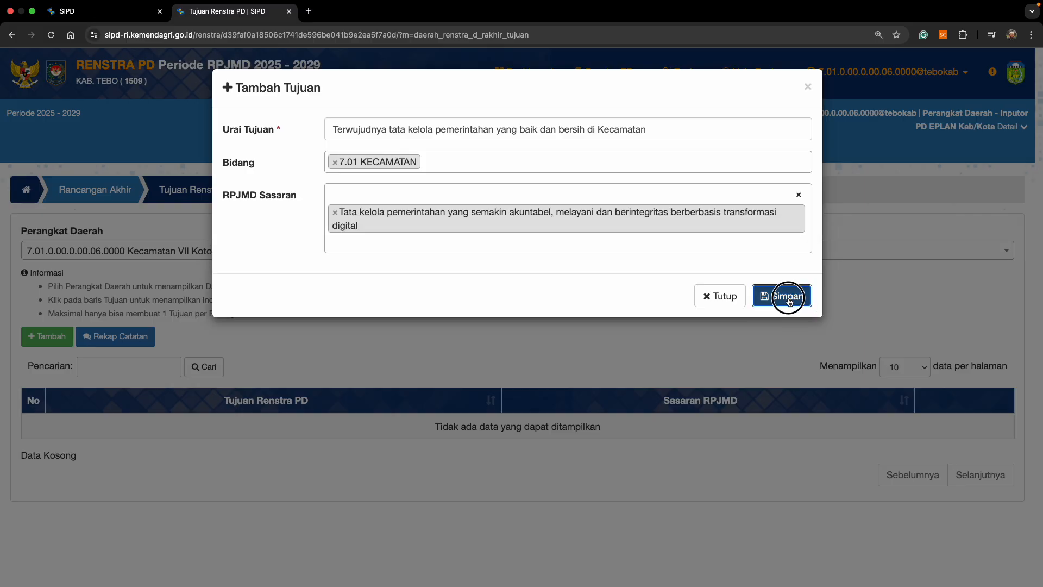
# Start a new indicator for the Tujuan and set its Urutan Indikator Tujuan to 1.
pyautogui.scroll(-2, 637, 268)
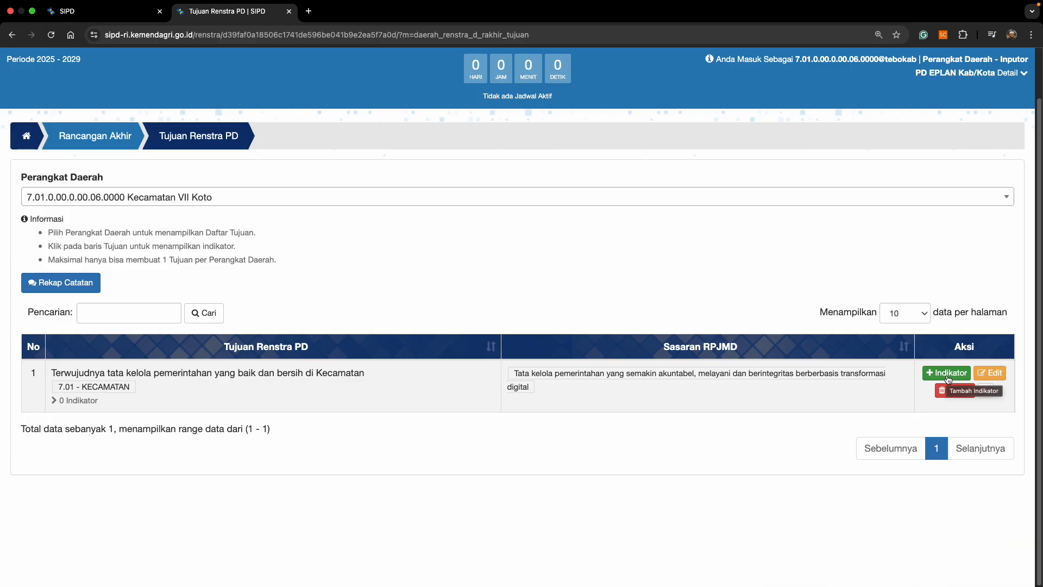
pyautogui.click(948, 378)
pyautogui.scroll(-3, 373, 255)
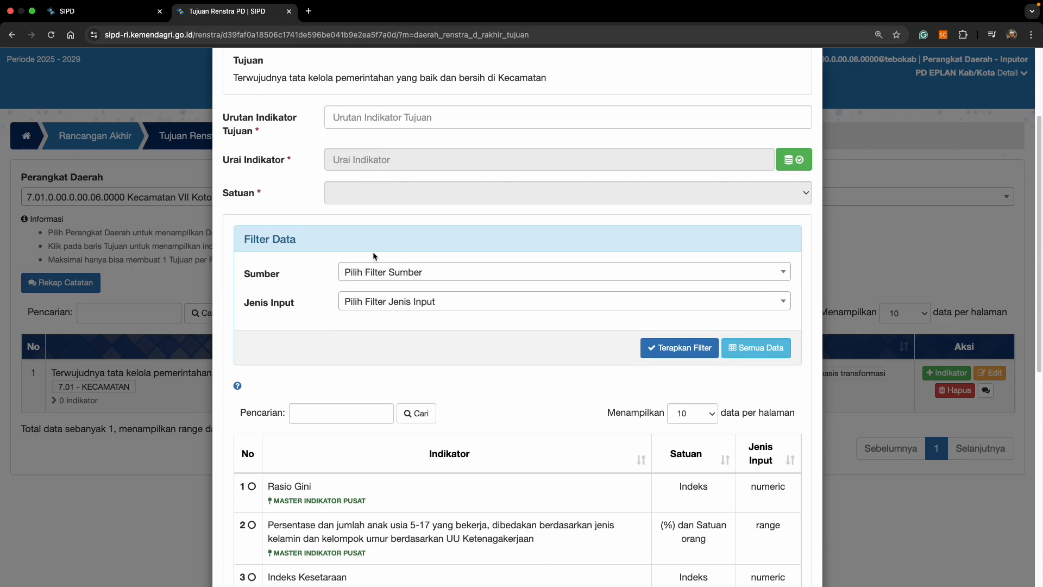
pyautogui.click(366, 119)
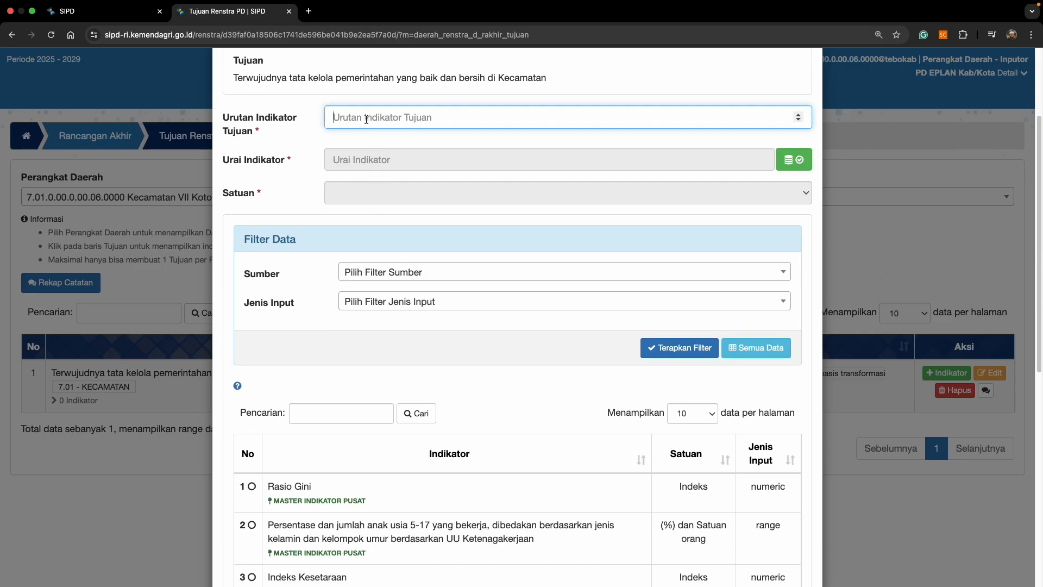
pyautogui.write('1')
# Search the indicator list for "Indeks kepuasan Masyarakat di Kecamatan" and choose the matching entry as the Urai Indikator.
pyautogui.press('super+Tab')
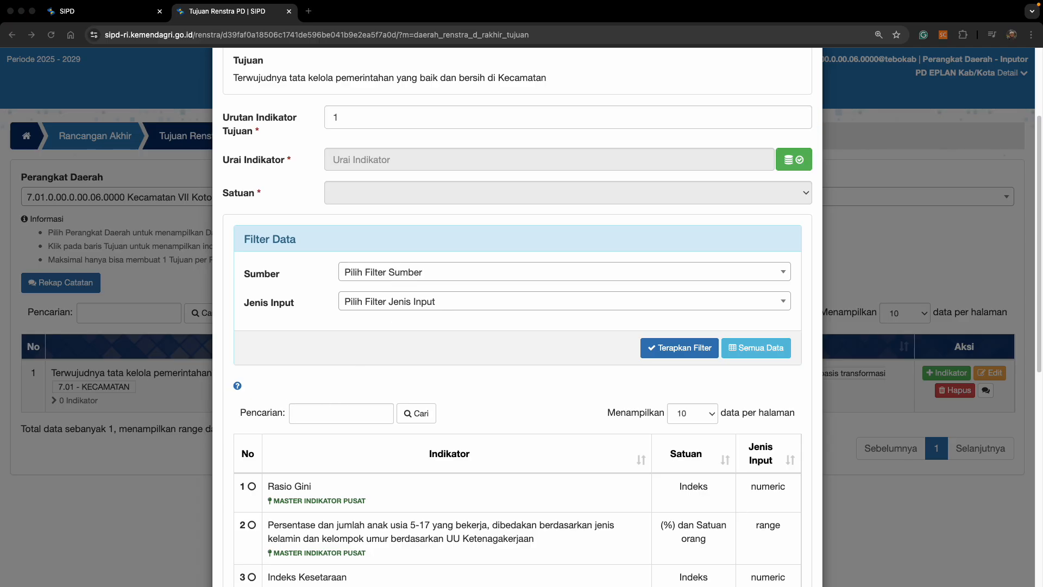
pyautogui.click(342, 418)
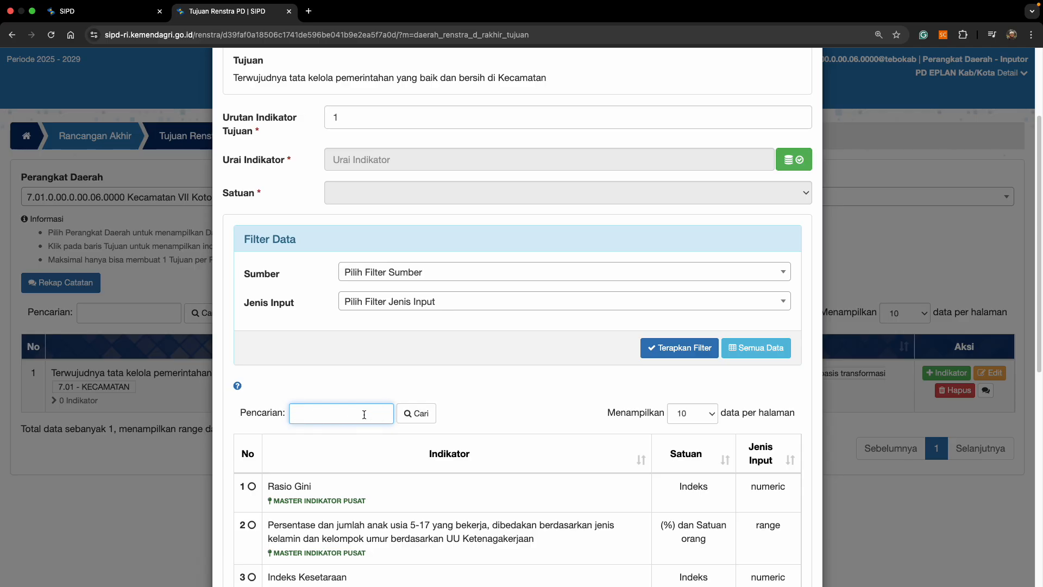
pyautogui.write('Indeks kepuasan Masyarakat di Kecamatan')
pyautogui.click(416, 413)
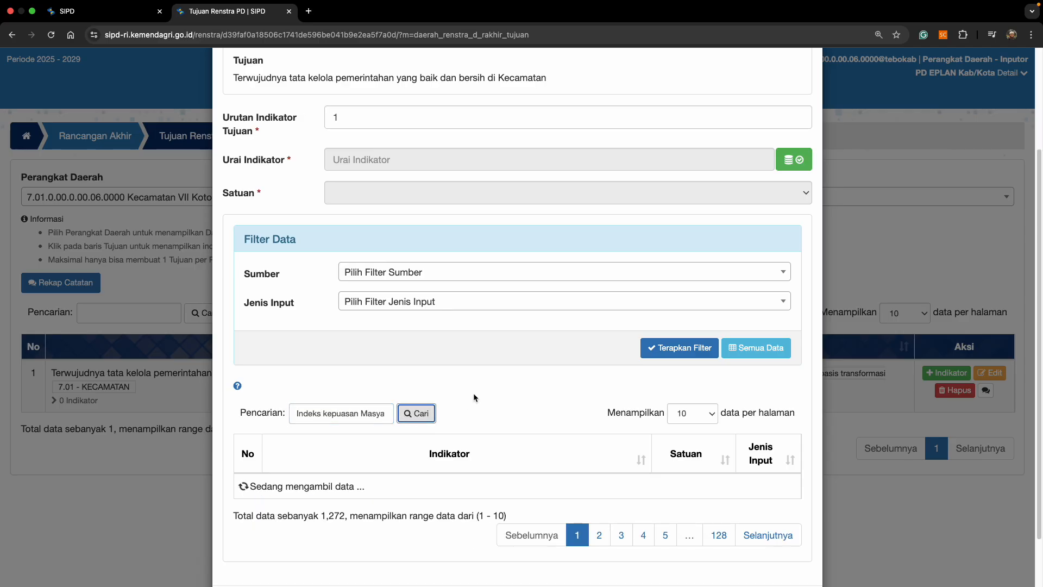
pyautogui.scroll(-1, 496, 372)
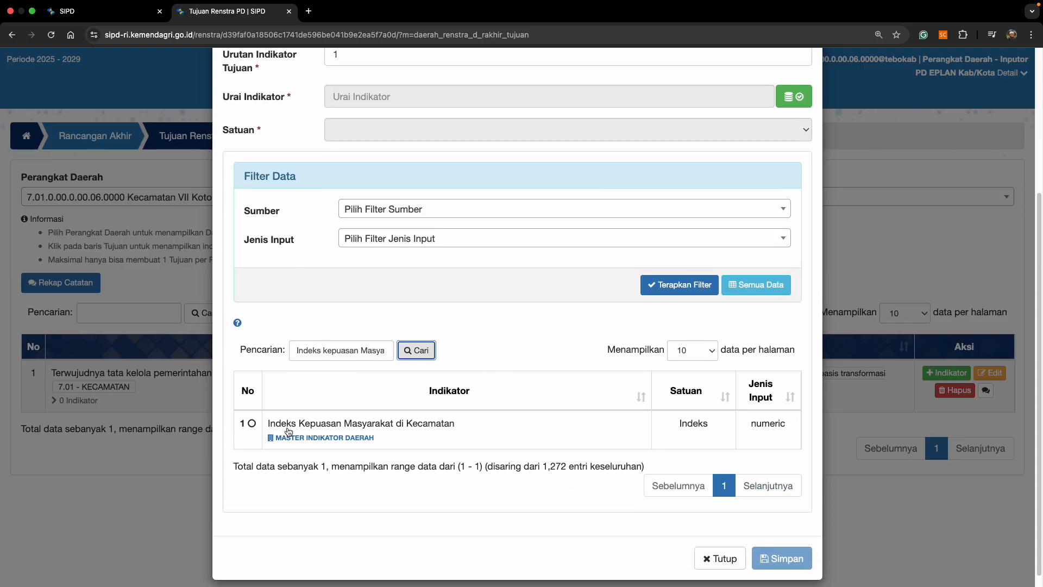
pyautogui.click(286, 429)
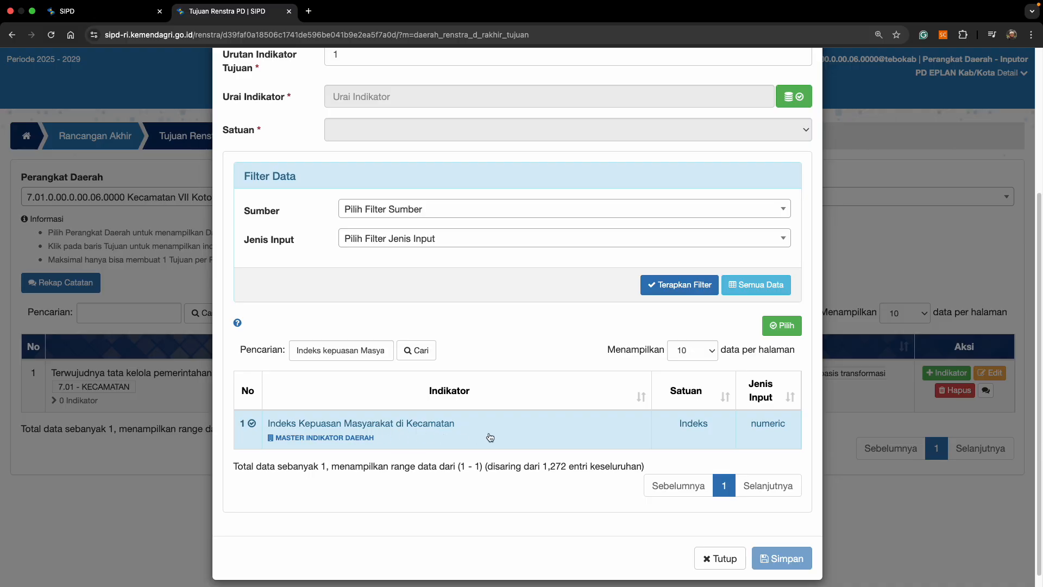
pyautogui.click(786, 327)
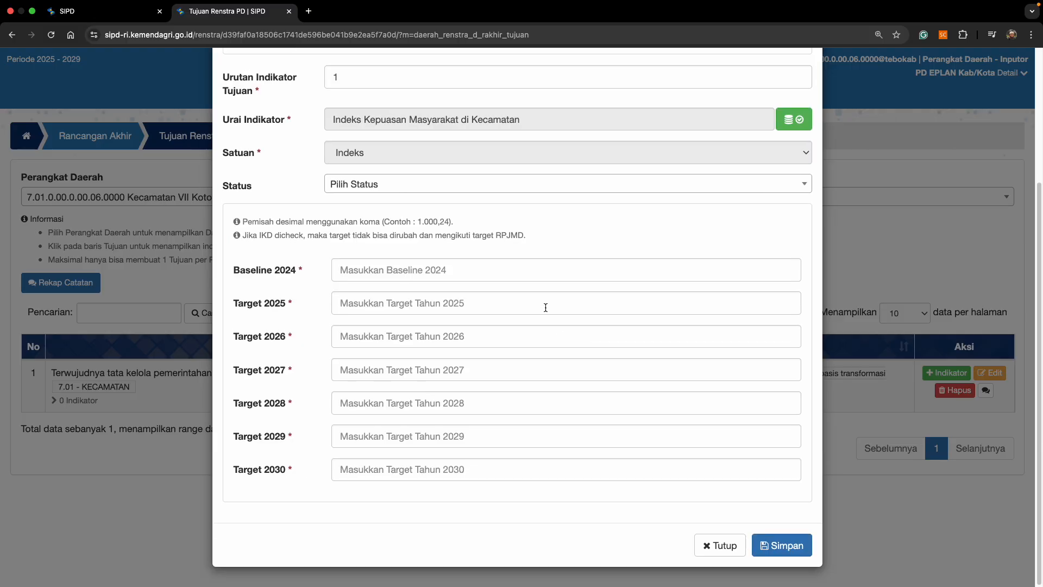
# Set the indicator's Status to Positif.
pyautogui.scroll(3, 545, 308)
pyautogui.scroll(-3, 545, 307)
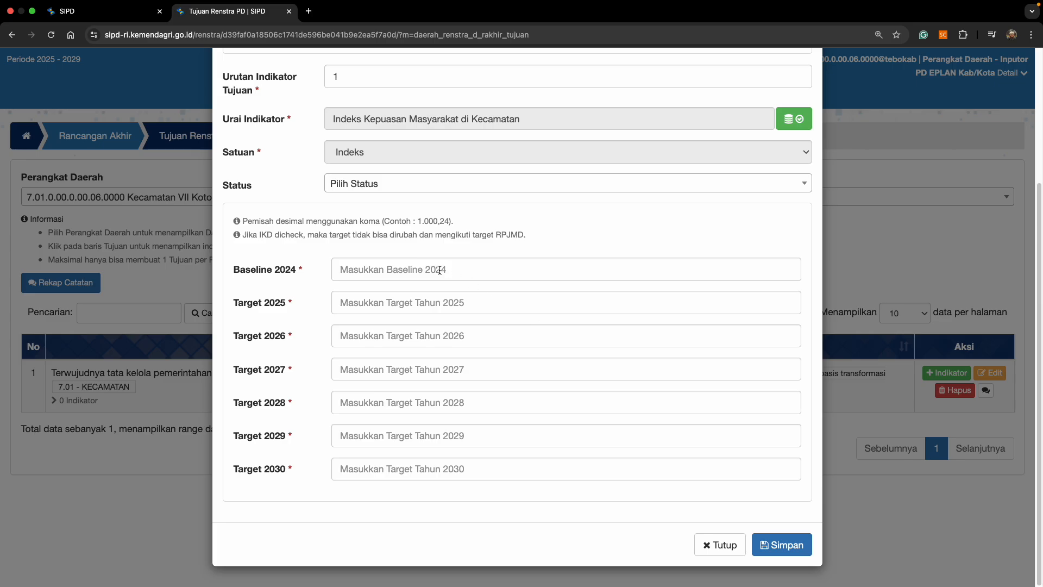
pyautogui.click(393, 185)
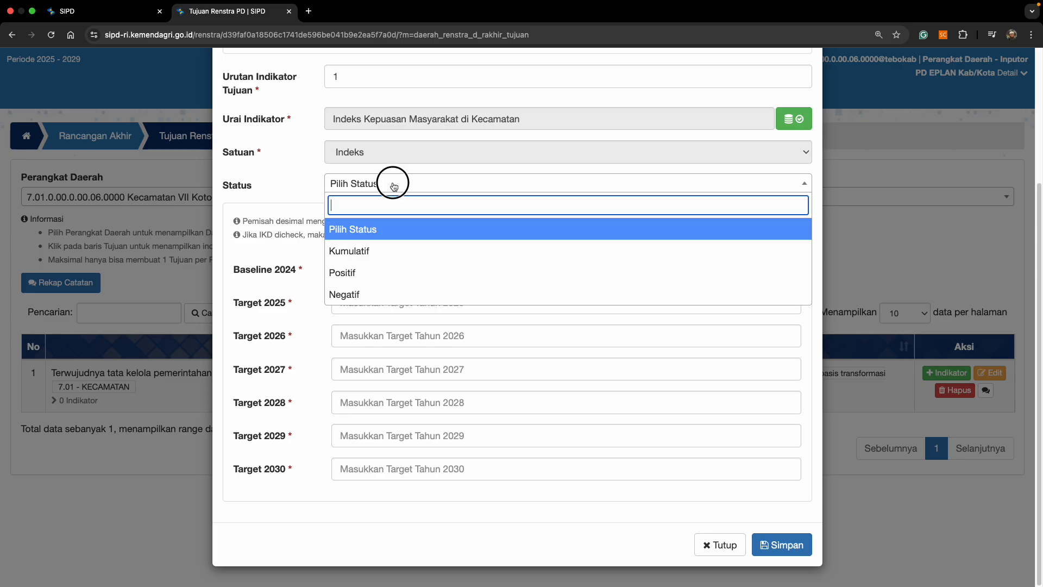
pyautogui.click(403, 277)
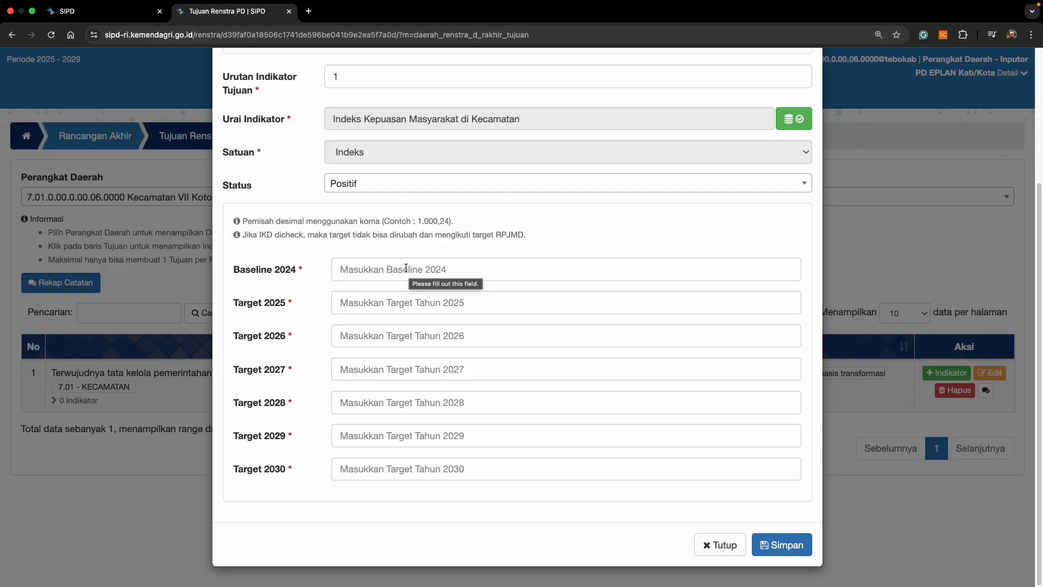
# Fill in the indicator's Baseline 2024 as 68, Target 2025 as 69 and Target 2026 as 70.
pyautogui.click(405, 268)
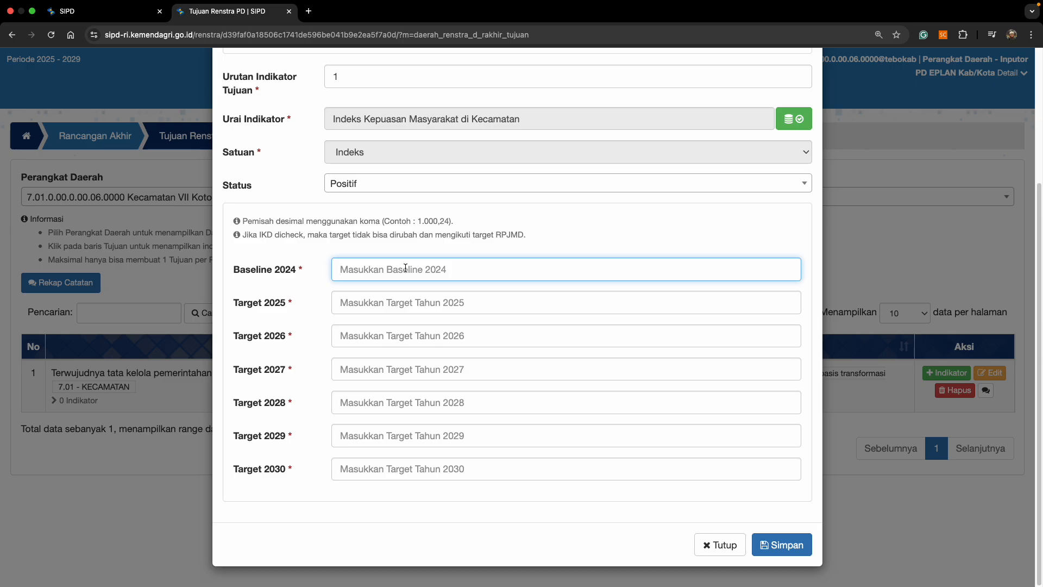
pyautogui.press('super+Tab')
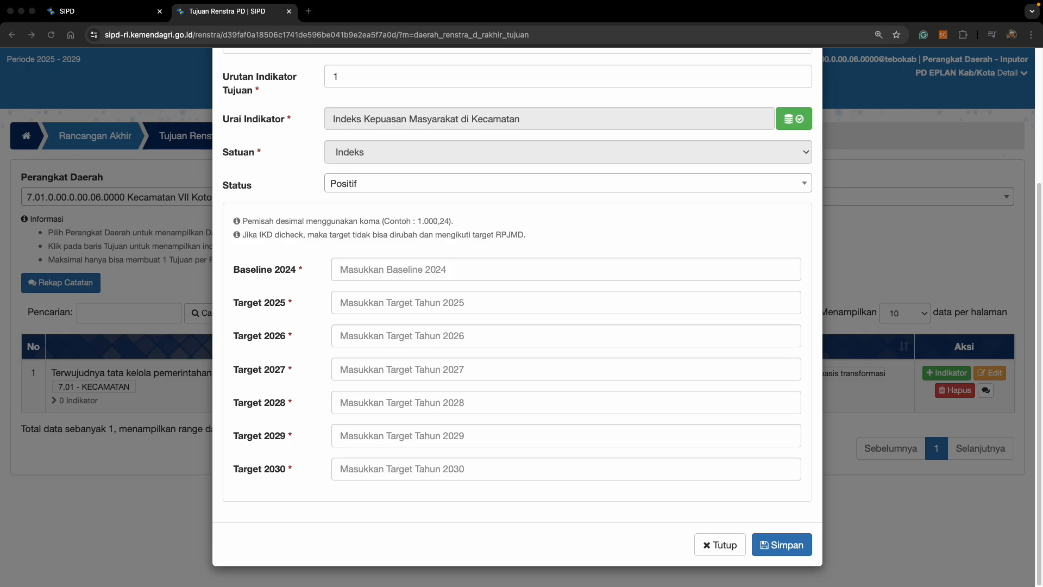
pyautogui.click(426, 269)
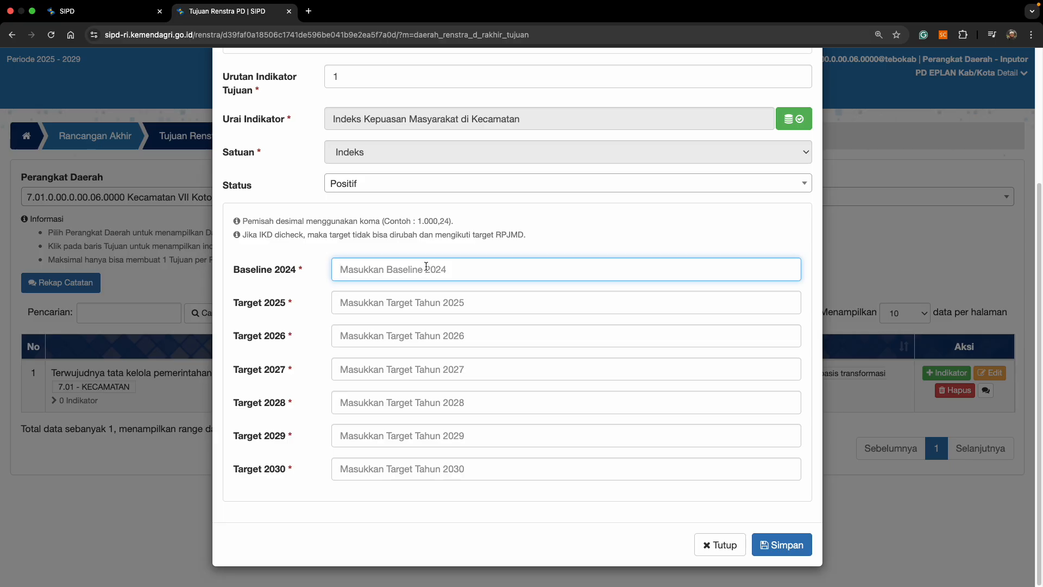
pyautogui.write('68')
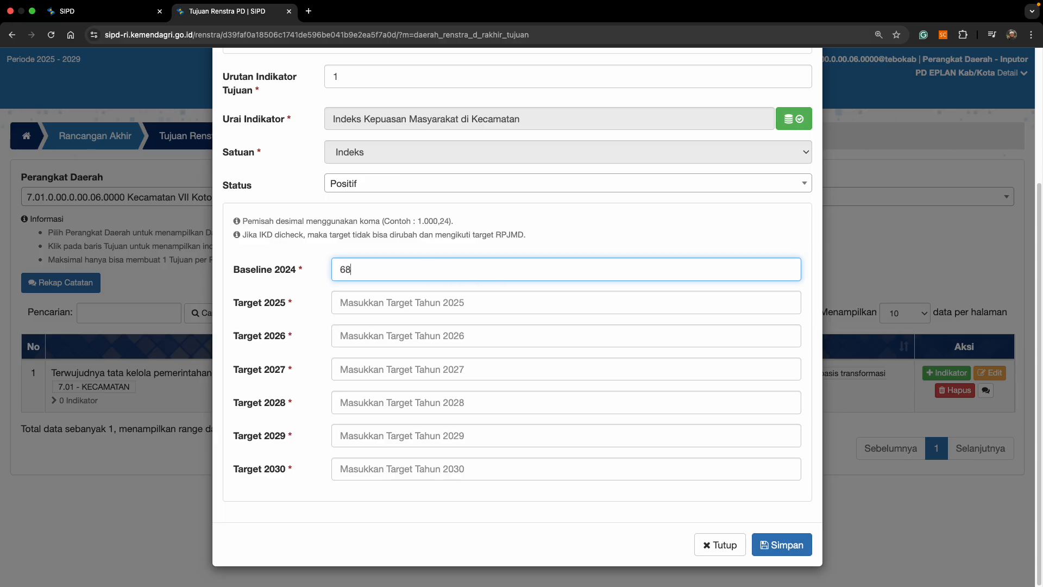
pyautogui.press('Tab')
pyautogui.write('69')
pyautogui.press('Tab')
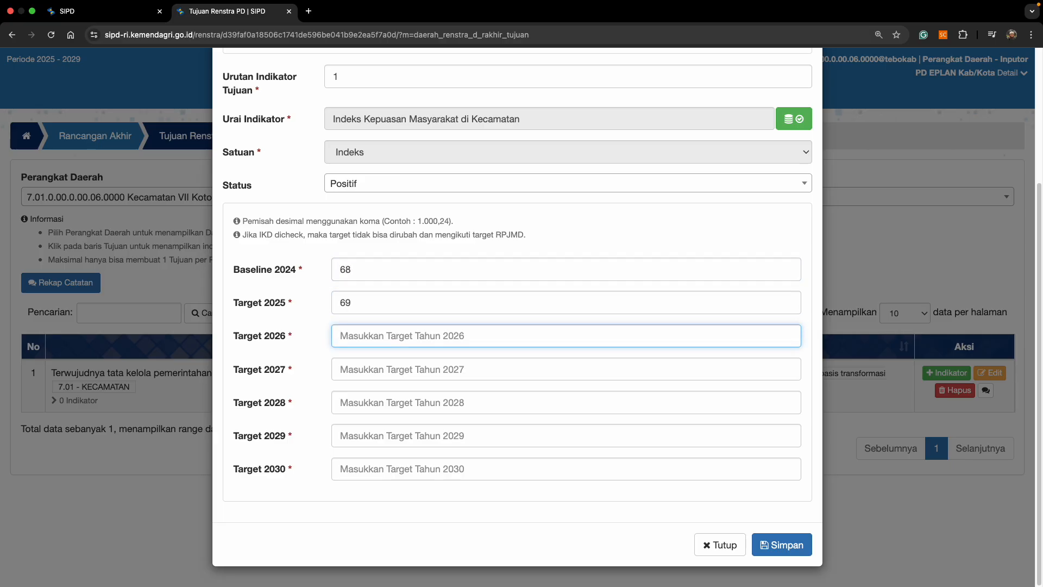
pyautogui.write('70')
pyautogui.press('Tab')
# Set Target 2027 to 72, 2028 to 74, 2029 to 76 and 2030 to 78, and save the Tujuan indicator.
pyautogui.write('7')
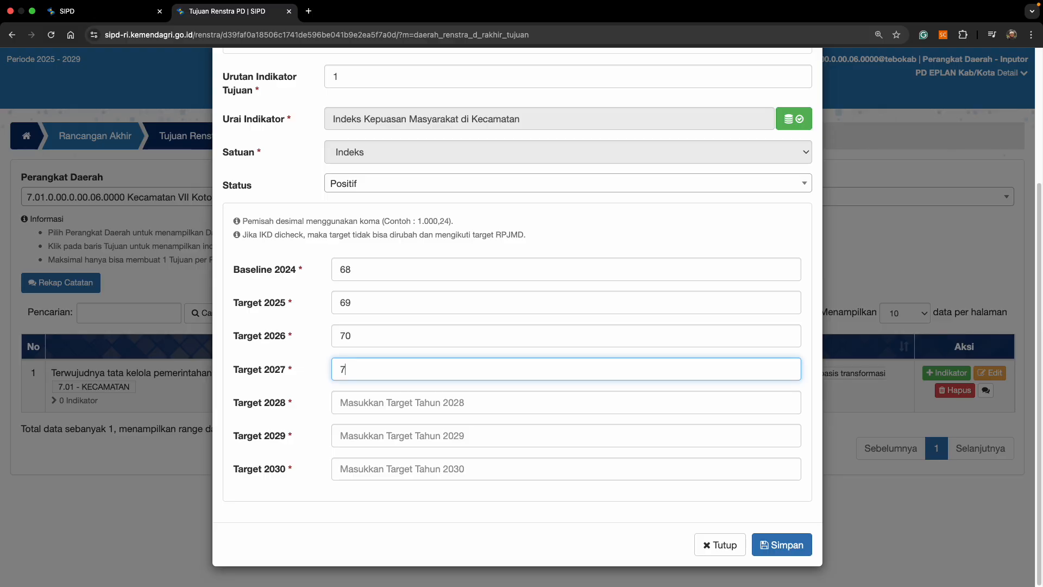
pyautogui.write('2')
pyautogui.press('Tab')
pyautogui.write('74')
pyautogui.press('Tab')
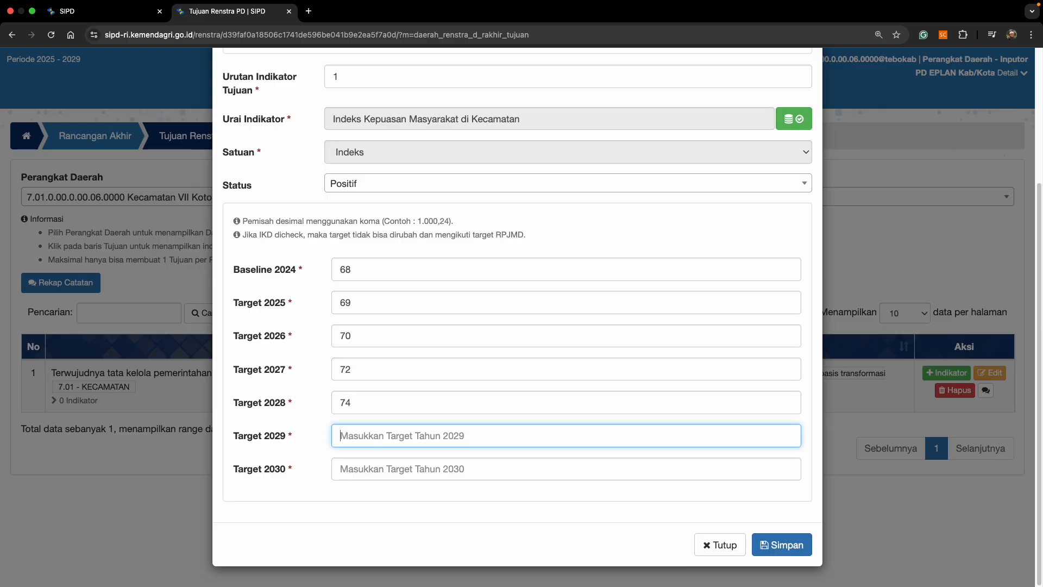
pyautogui.write('76')
pyautogui.press('Tab')
pyautogui.write('78')
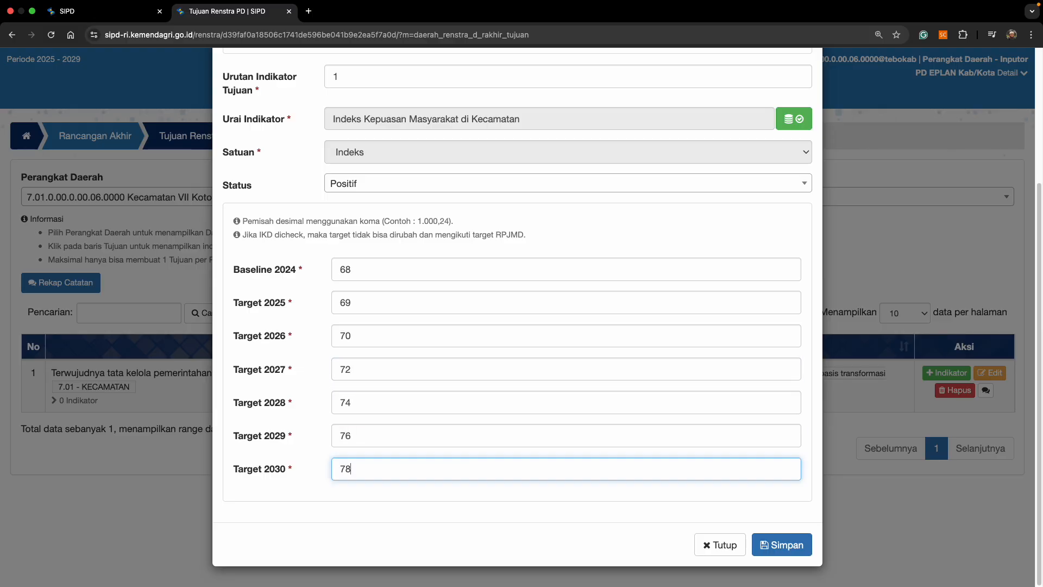
pyautogui.click(775, 538)
# Mark the Tujuan indicator "Indeks Kepuasan Masyarakat di Kecamatan" as IKU and confirm.
pyautogui.scroll(-3, 766, 387)
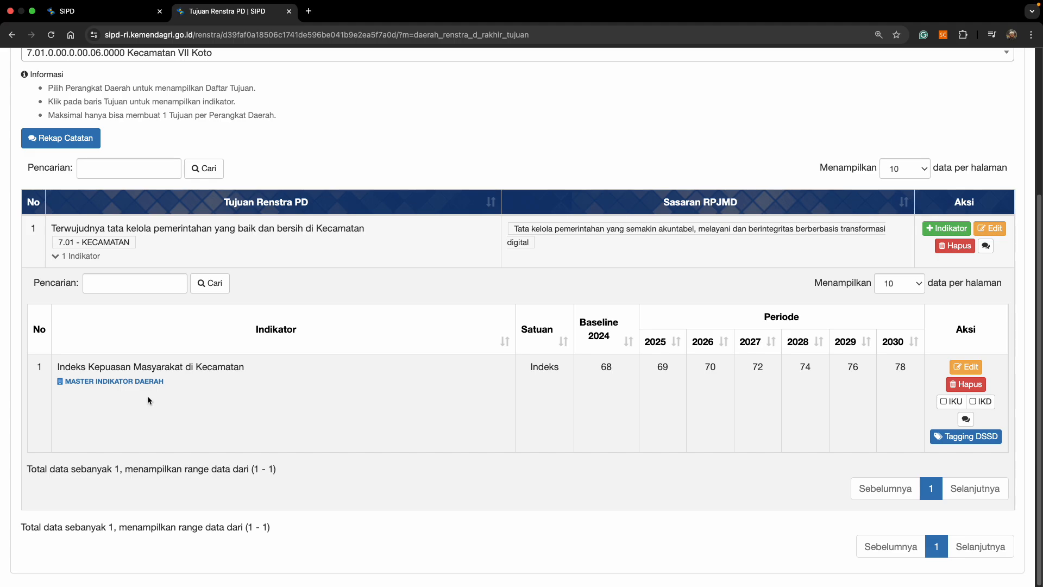
pyautogui.click(954, 402)
pyautogui.click(498, 353)
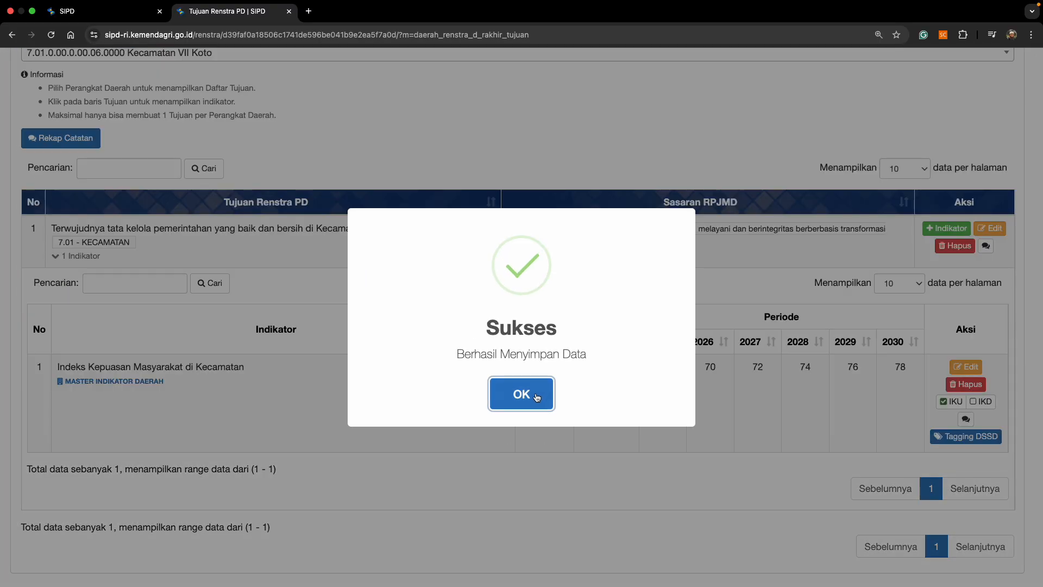
pyautogui.click(537, 397)
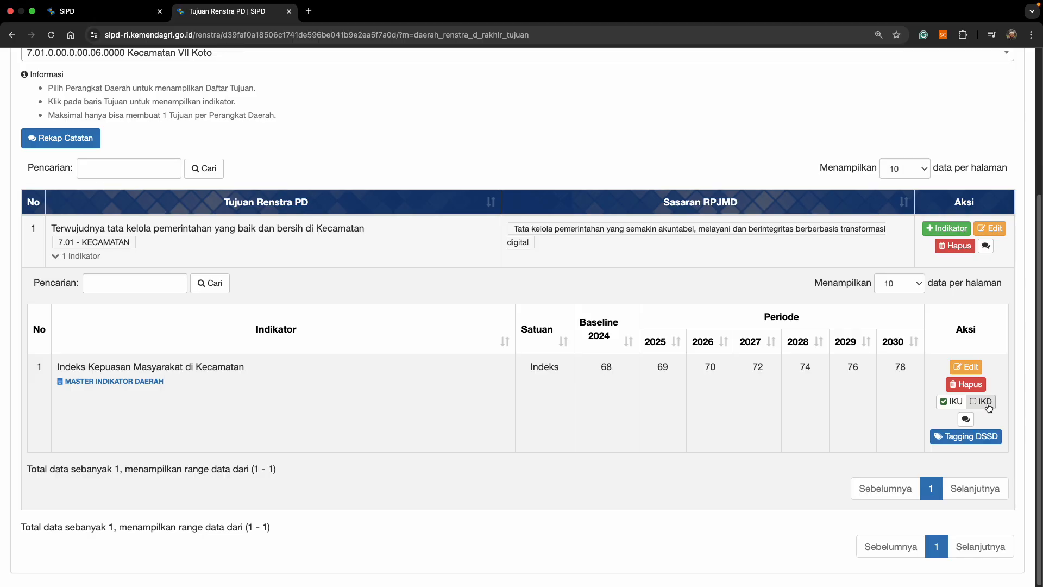
# Mark the Tujuan indicator as IKD with Aspek "INDIKATOR KINERJA KUNCI" and Bidang "7.01 KECAMATAN", and save.
pyautogui.click(984, 402)
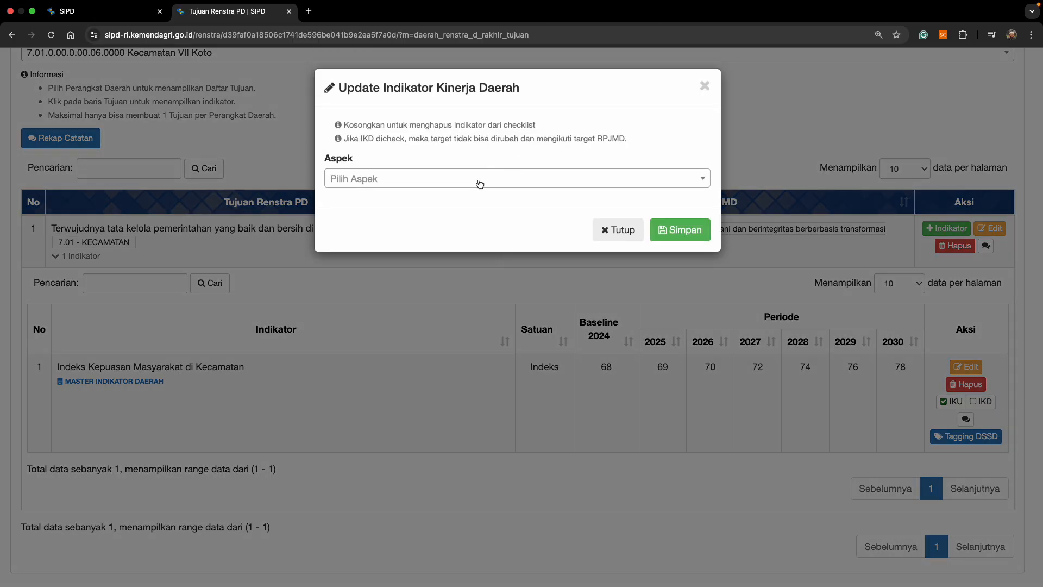
pyautogui.click(479, 183)
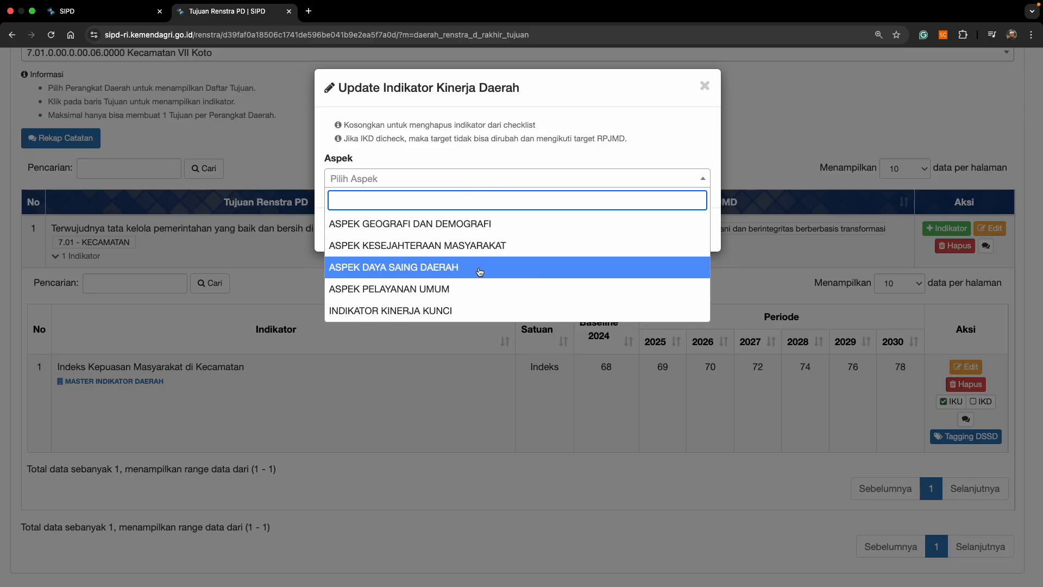
pyautogui.click(474, 309)
pyautogui.click(411, 214)
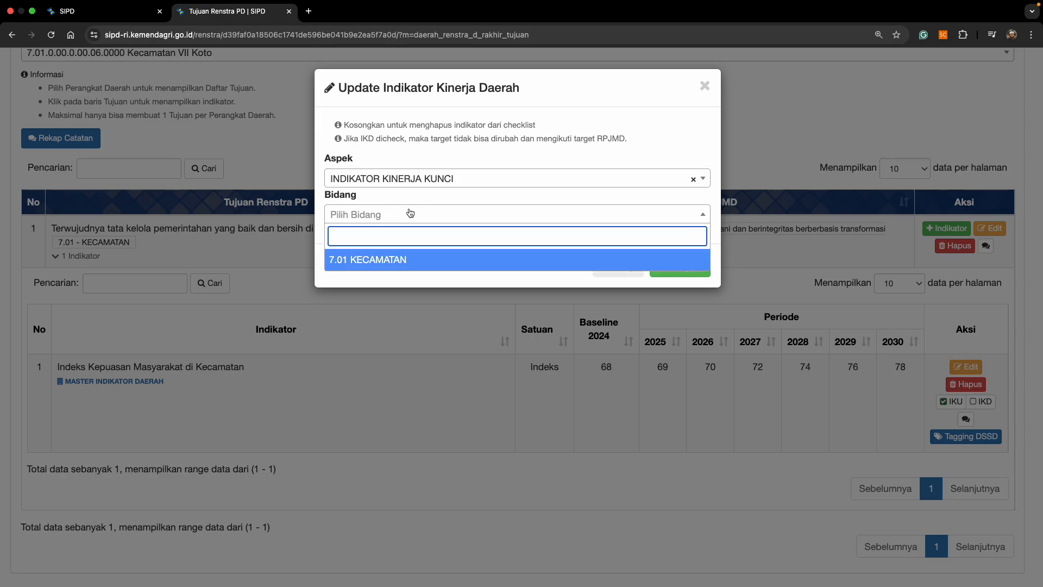
pyautogui.click(412, 259)
pyautogui.click(679, 266)
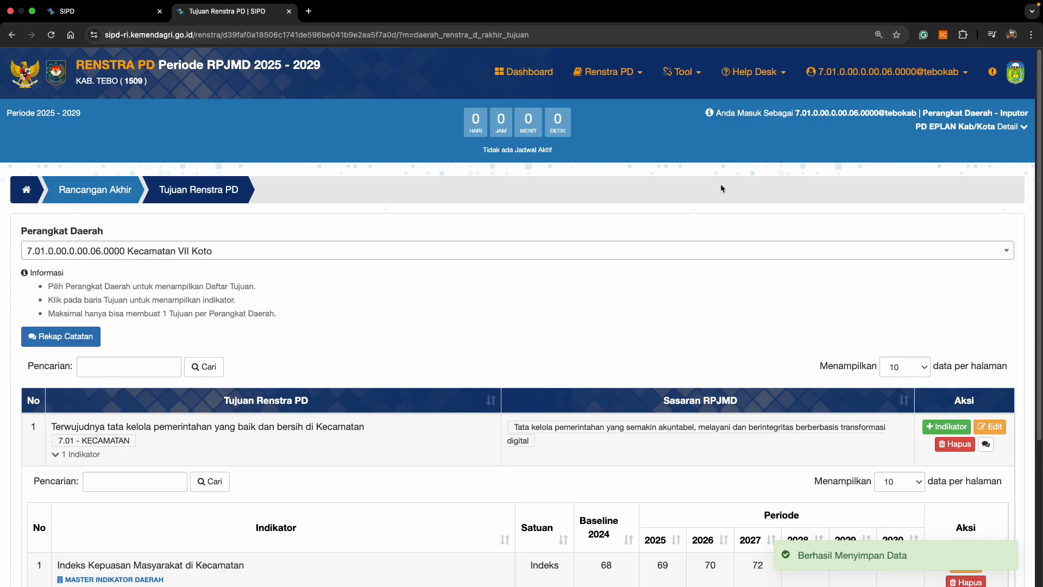
pyautogui.scroll(-3, 721, 184)
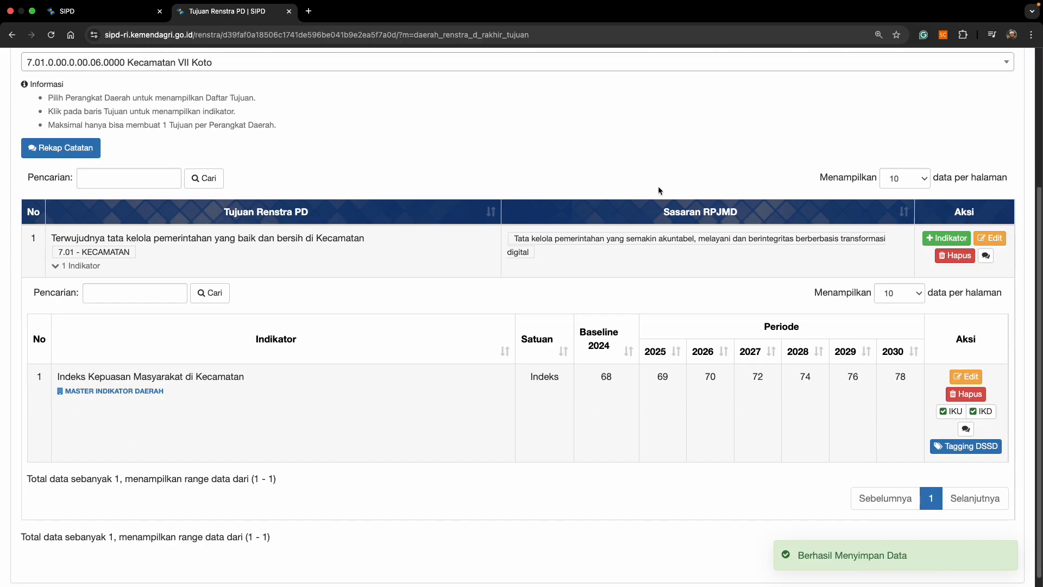
# Go to the Sasaran page of the Rancangan Akhir.
pyautogui.scroll(4, 670, 179)
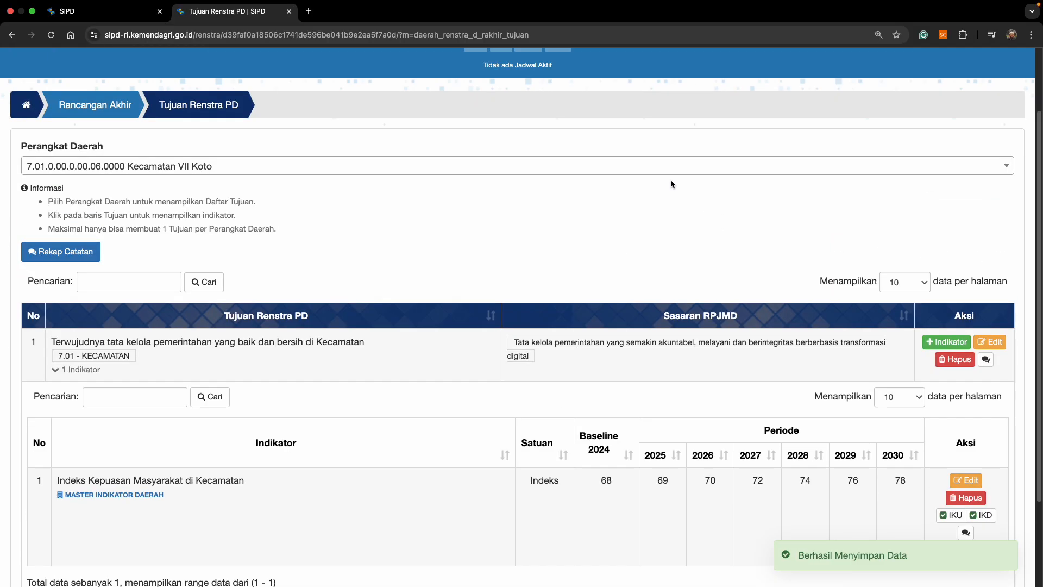
pyautogui.click(633, 72)
pyautogui.moveTo(625, 172)
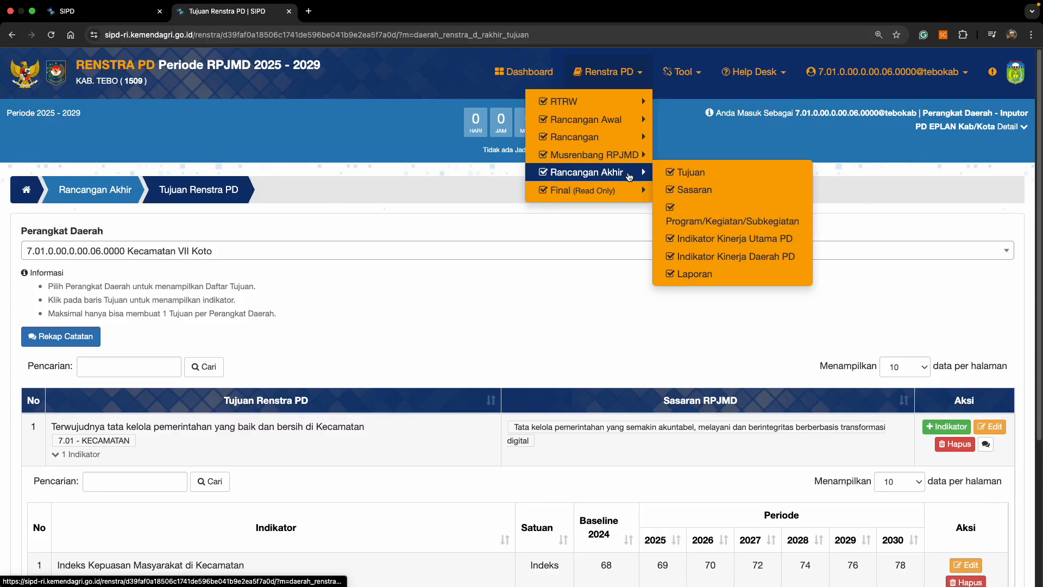
pyautogui.click(693, 190)
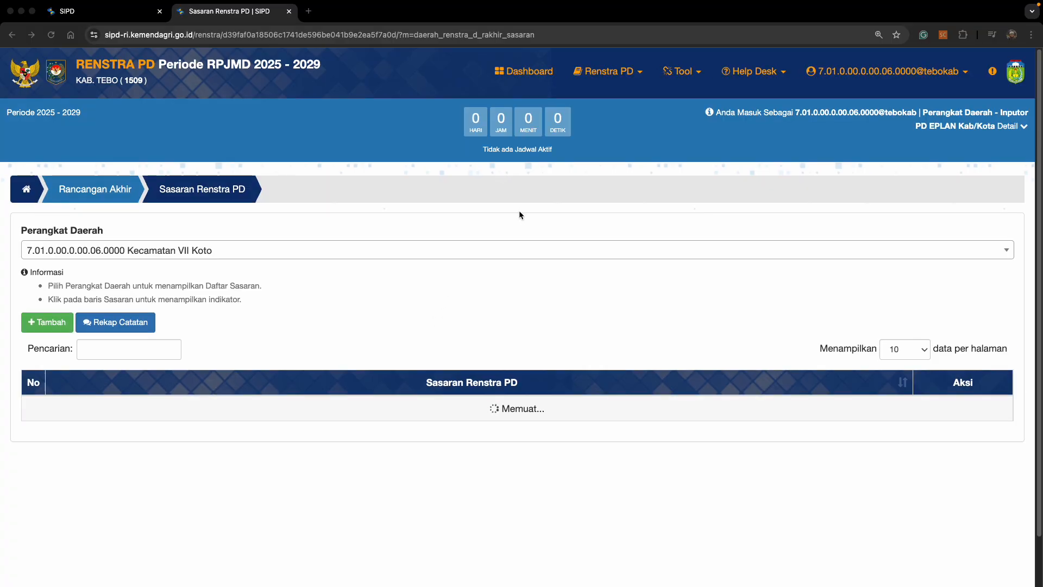
# Start a new Sasaran under the Tujuan "Terwujudnya tata kelola pemerintahan yang baik dan bersih di Kecamatan" with Urutan Sasaran 1.
pyautogui.scroll(-2, 519, 210)
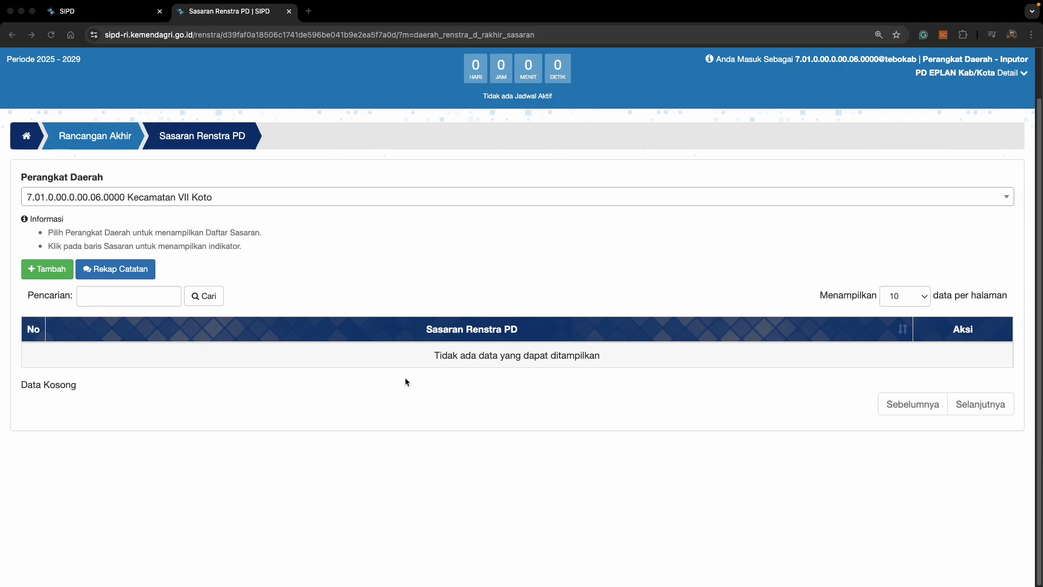
pyautogui.click(55, 277)
pyautogui.click(387, 128)
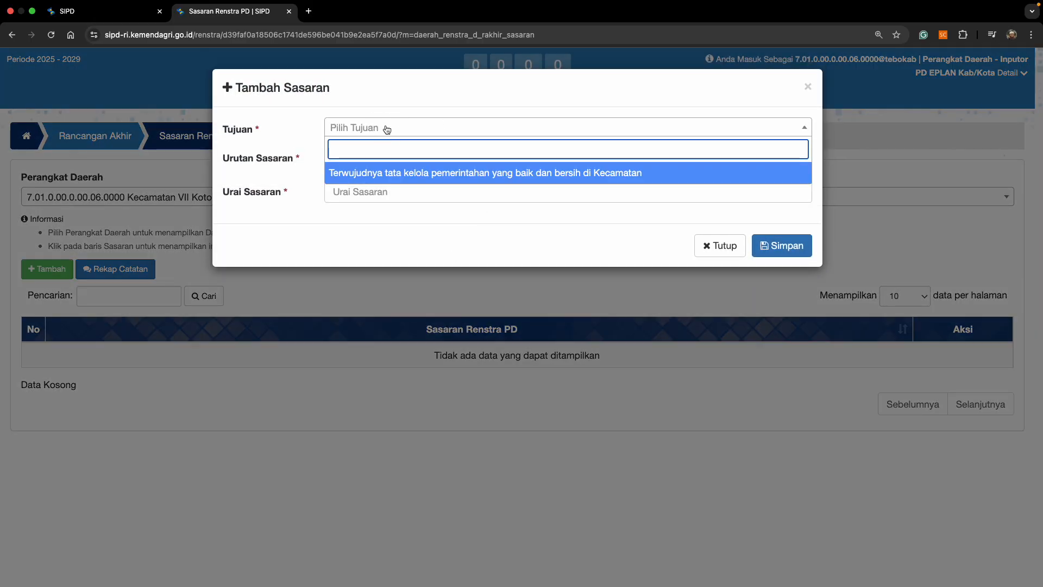
pyautogui.click(396, 172)
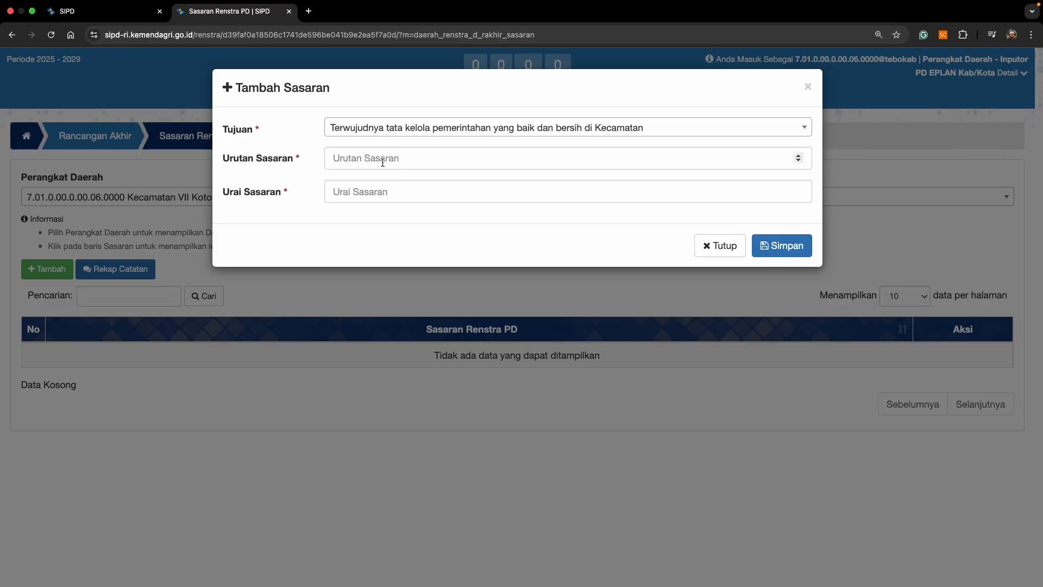
pyautogui.click(379, 159)
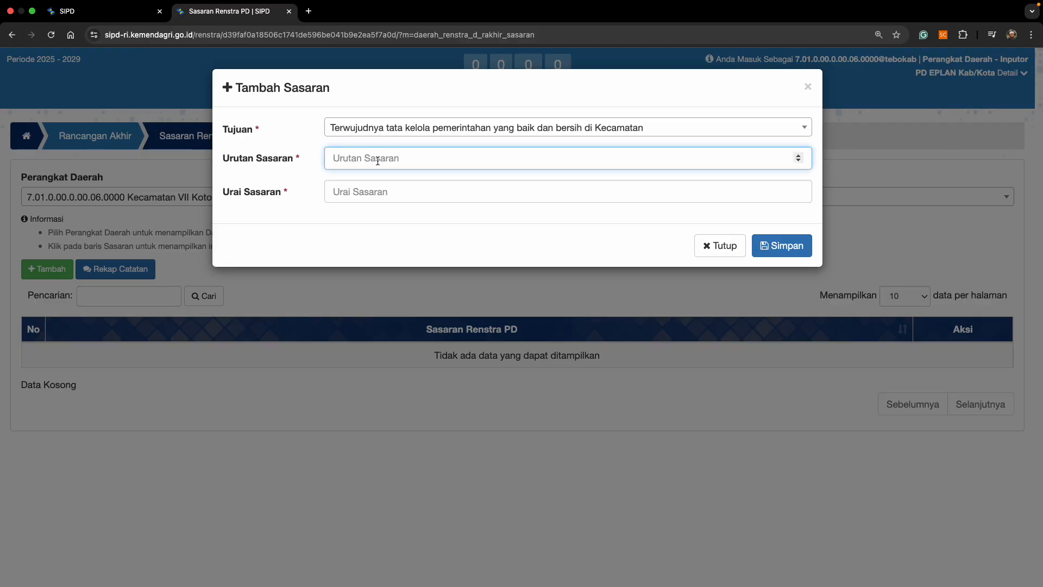
pyautogui.write('1')
# Set Urai Sasaran to "Meningkatnya Kualitas Pelayanan Pemerintah Kecamatan" and save the Sasaran.
pyautogui.click(379, 192)
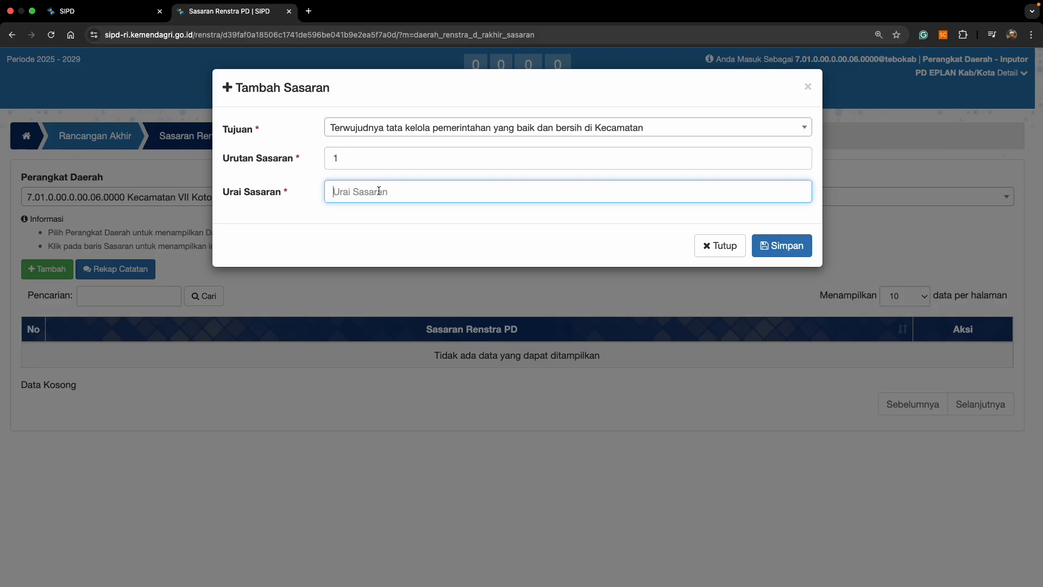
pyautogui.write('Meningkatnya Kualitas Pelayanan Pemerintah Kecamatan')
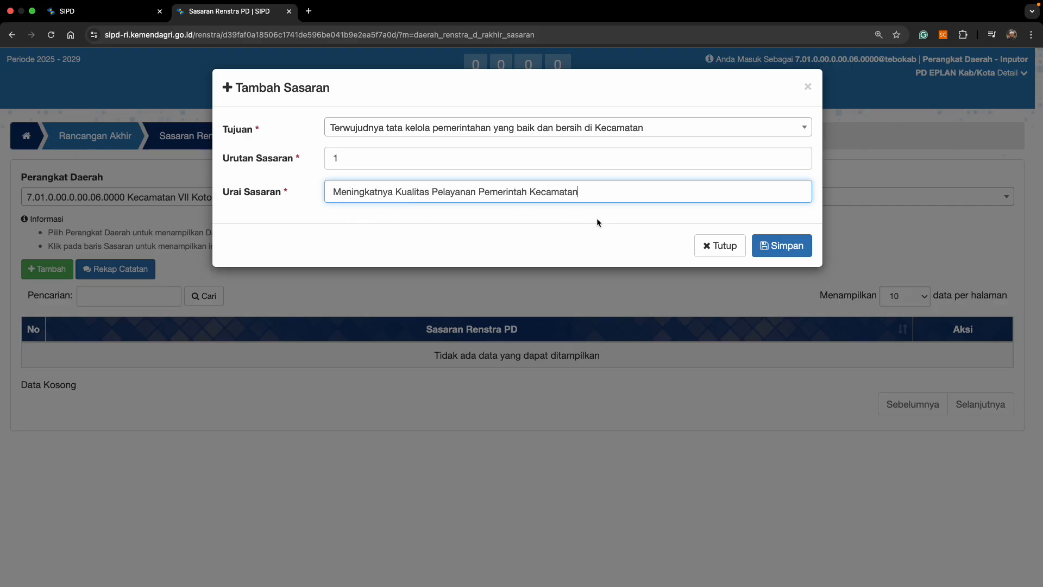
pyautogui.click(783, 249)
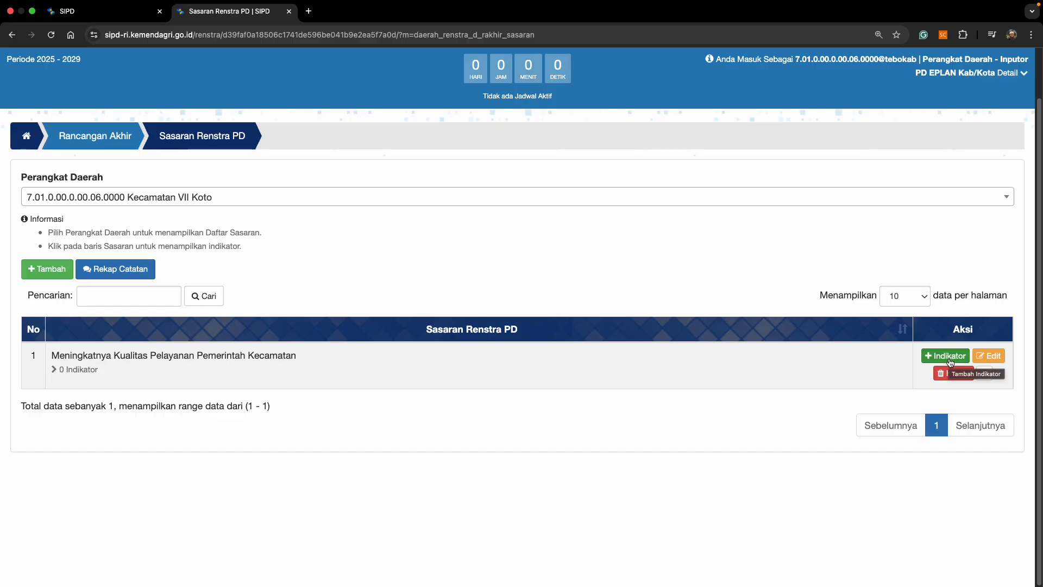
# Start a new indicator for the Sasaran and set its Urutan Indikator Sasaran to 1.
pyautogui.click(950, 361)
pyautogui.click(403, 256)
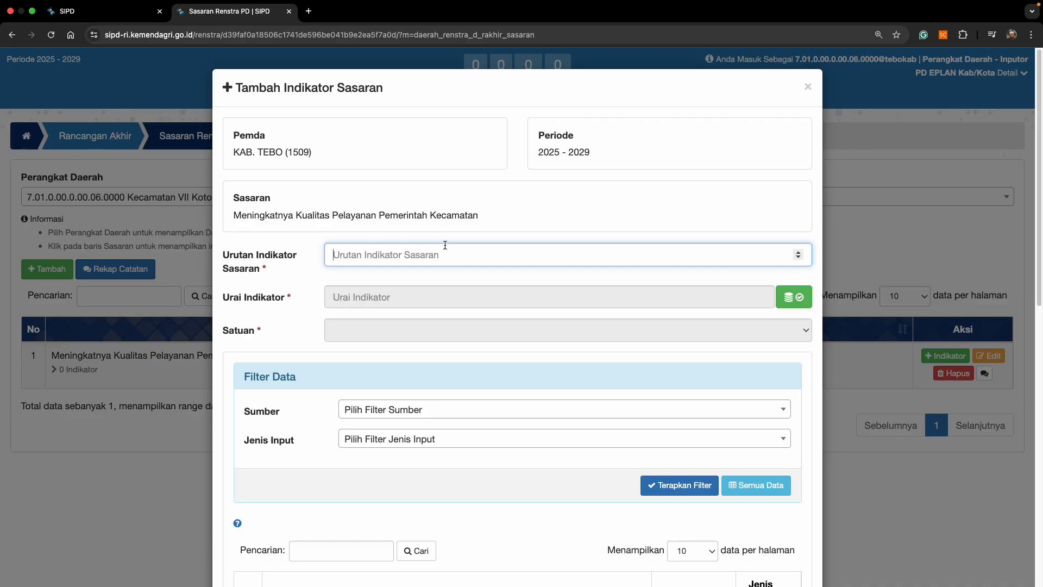
pyautogui.scroll(-2, 566, 226)
pyautogui.write('1')
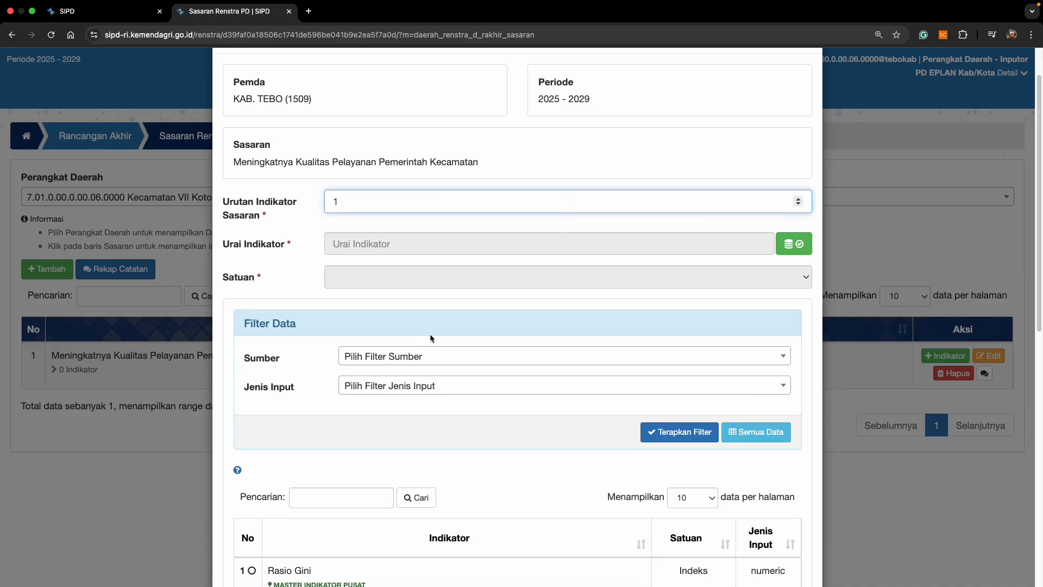
# Search the indicator list for "Persentase capaian kinerja pelayanan pemerintah kecamatan" and choose the matching entry as the Urai Indikator.
pyautogui.scroll(-5, 496, 311)
pyautogui.click(365, 347)
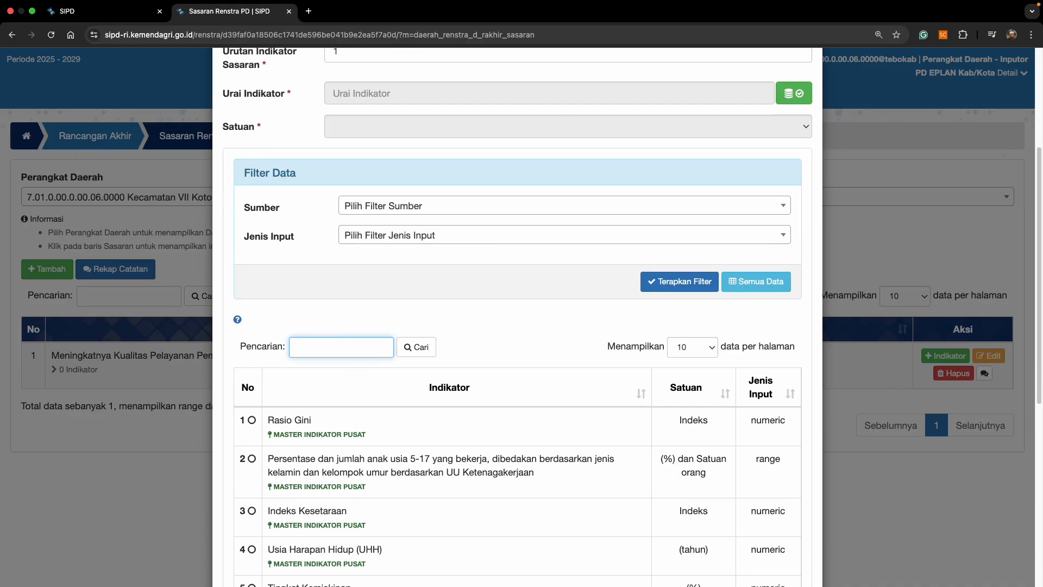
pyautogui.press('super+Tab')
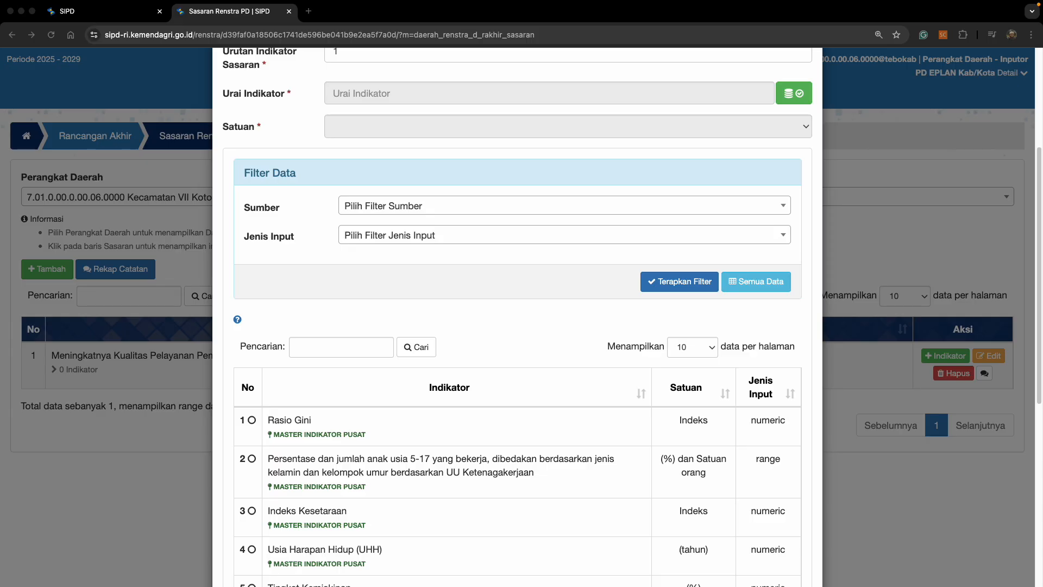
pyautogui.press('super+Tab')
pyautogui.press('super+v')
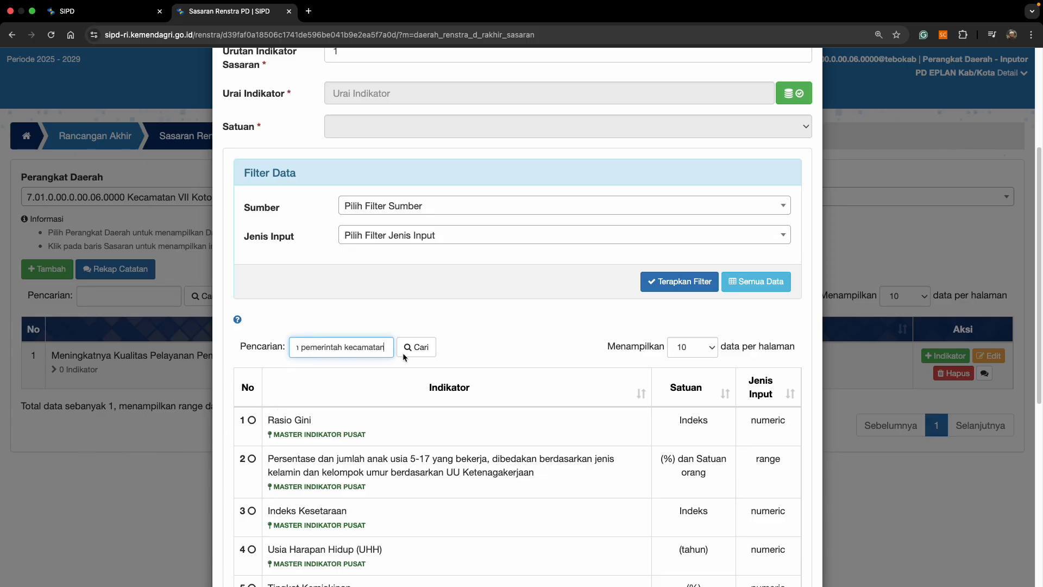
pyautogui.click(430, 351)
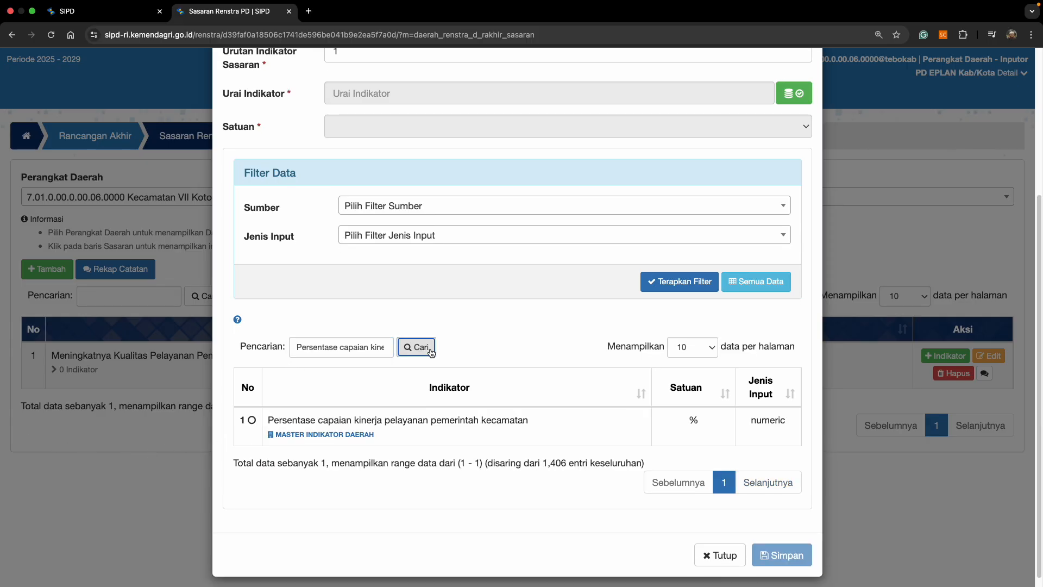
pyautogui.click(402, 428)
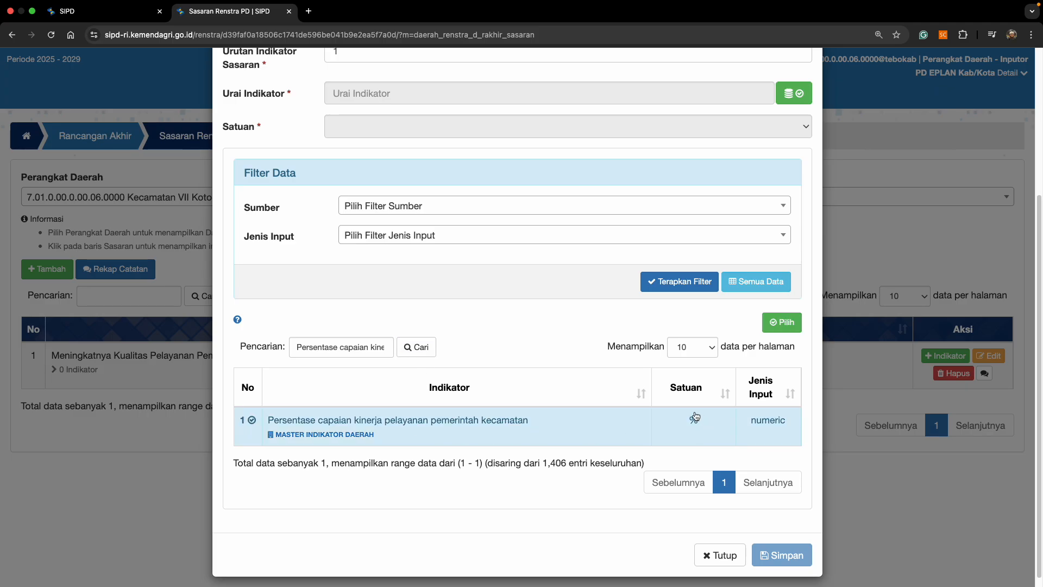
pyautogui.click(782, 322)
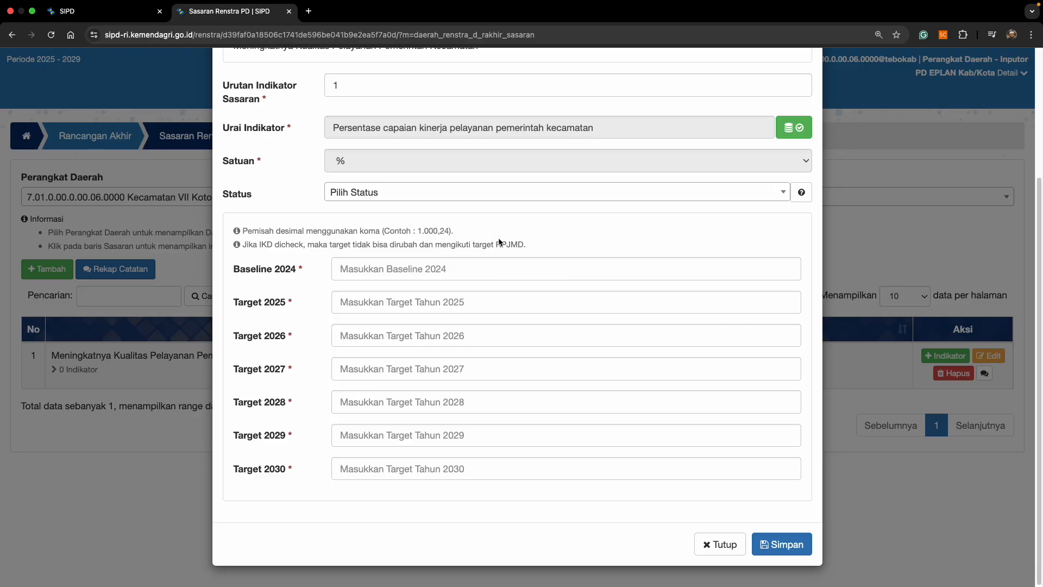
# Set the Sasaran indicator's Status to Positif and its Baseline 2024 to 100.
pyautogui.click(437, 197)
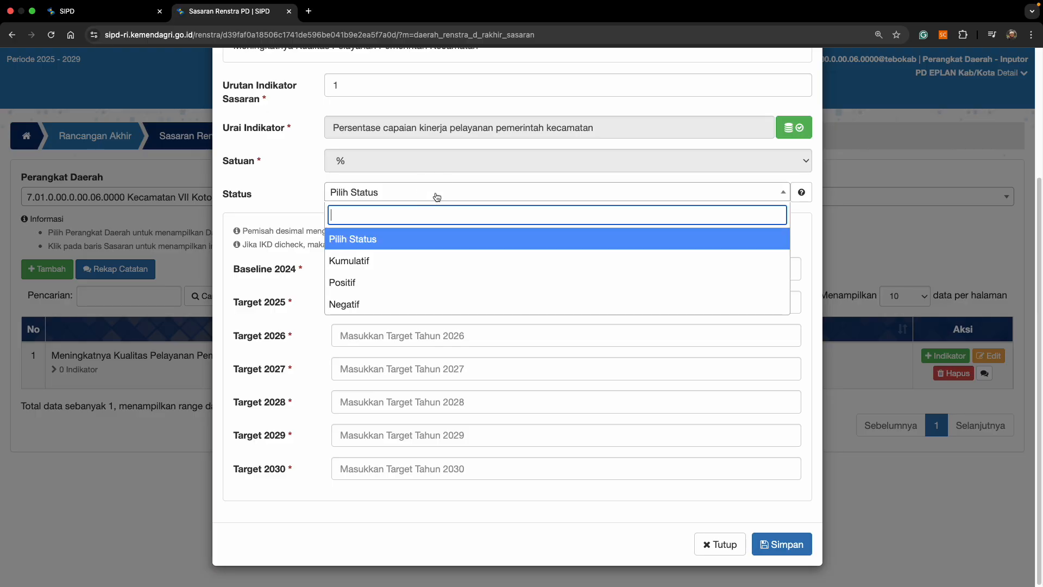
pyautogui.click(416, 283)
pyautogui.click(363, 270)
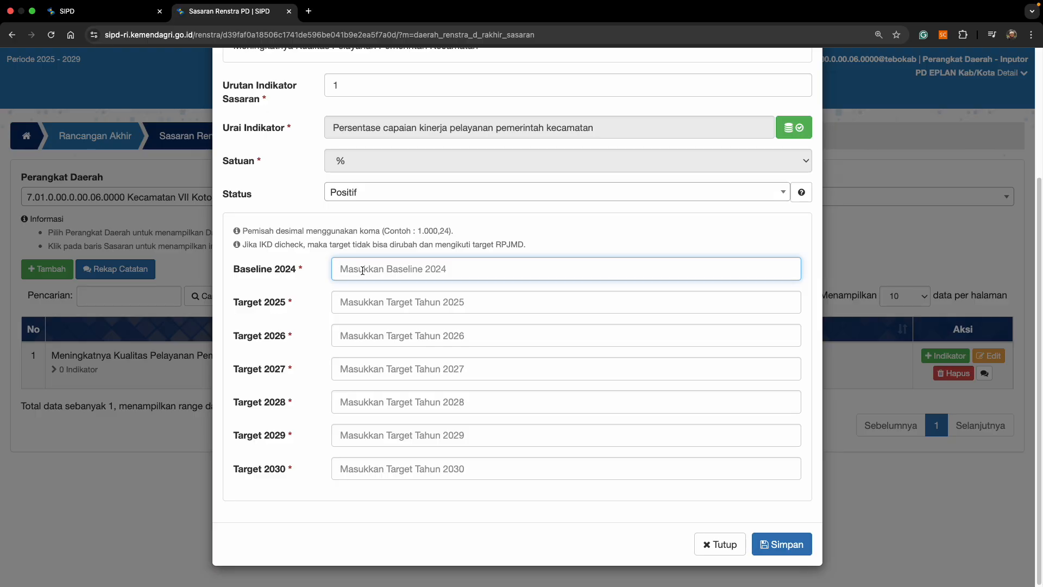
pyautogui.write('100')
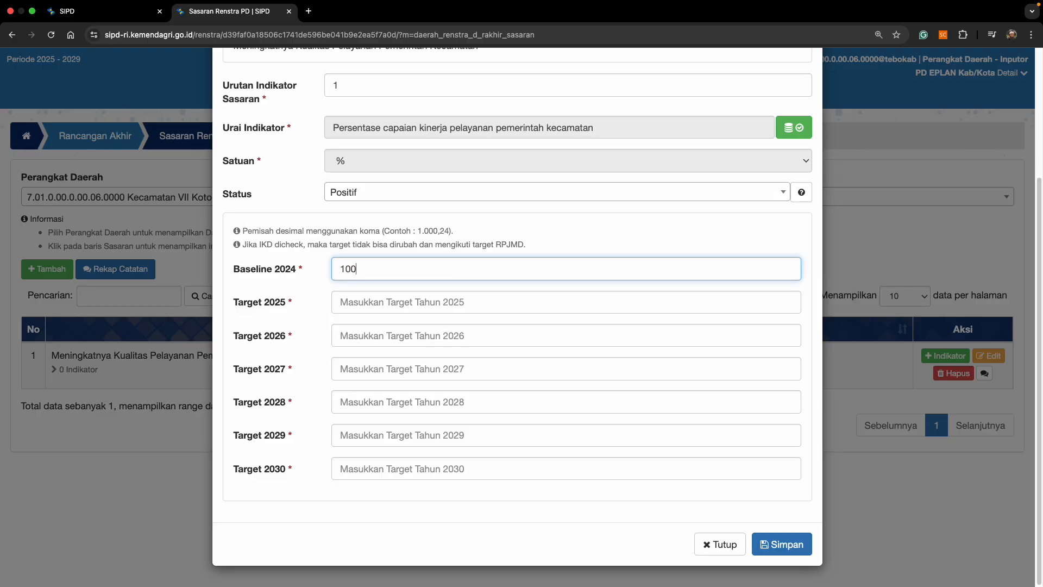
# Set the indicator's targets for every year from 2025 to 2030 to 100 and save the indicator.
pyautogui.press('super+a')
pyautogui.press('super+c')
pyautogui.click(372, 302)
pyautogui.press('super+v')
pyautogui.click(366, 335)
pyautogui.press('super+v')
pyautogui.click(365, 359)
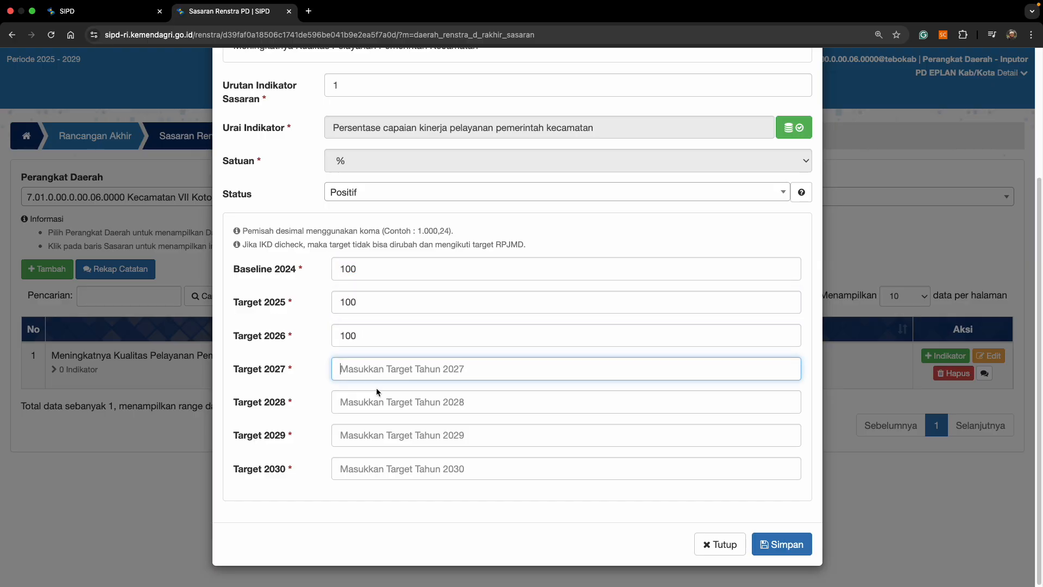
pyautogui.press('super+v')
pyautogui.click(372, 402)
pyautogui.press('super+v')
pyautogui.click(379, 434)
pyautogui.press('super+v')
pyautogui.click(380, 465)
pyautogui.press('super+v')
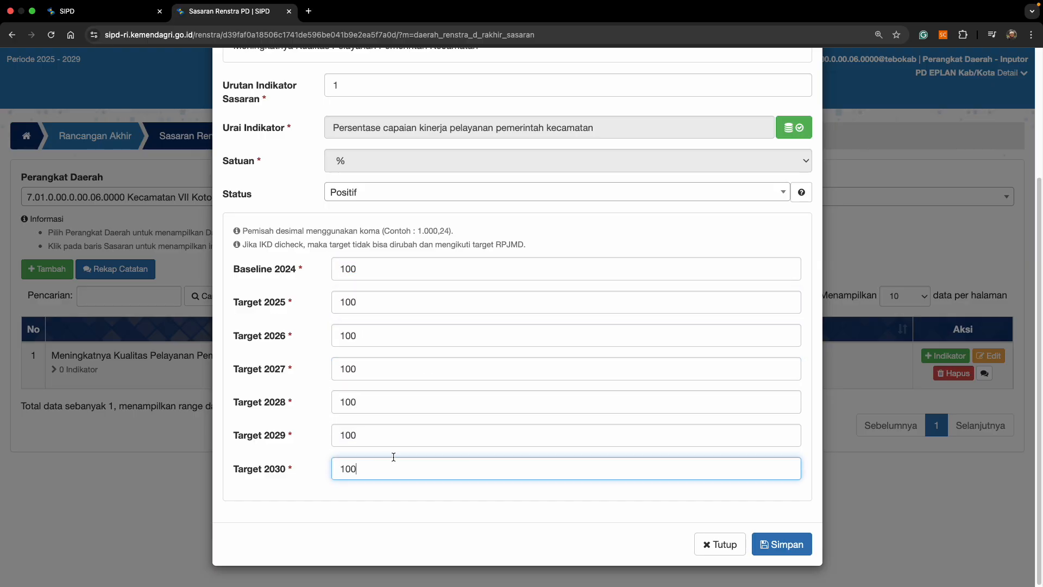
pyautogui.click(794, 552)
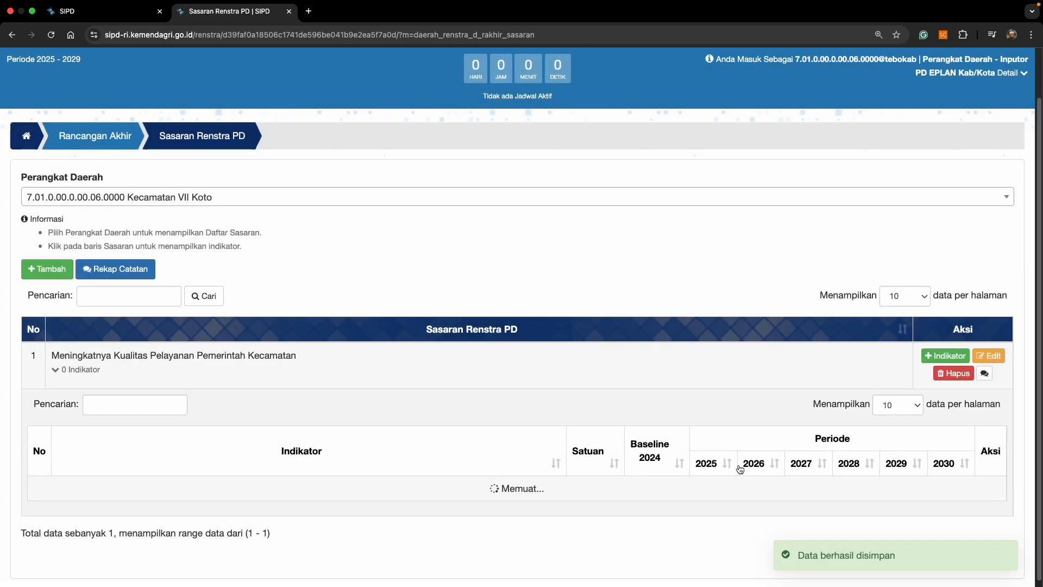
# Mark the indicator "Persentase capaian kinerja pelayanan pemerintah kecamatan" as an Indikator Kinerja Utama (IKU) and confirm.
pyautogui.scroll(-2, 733, 457)
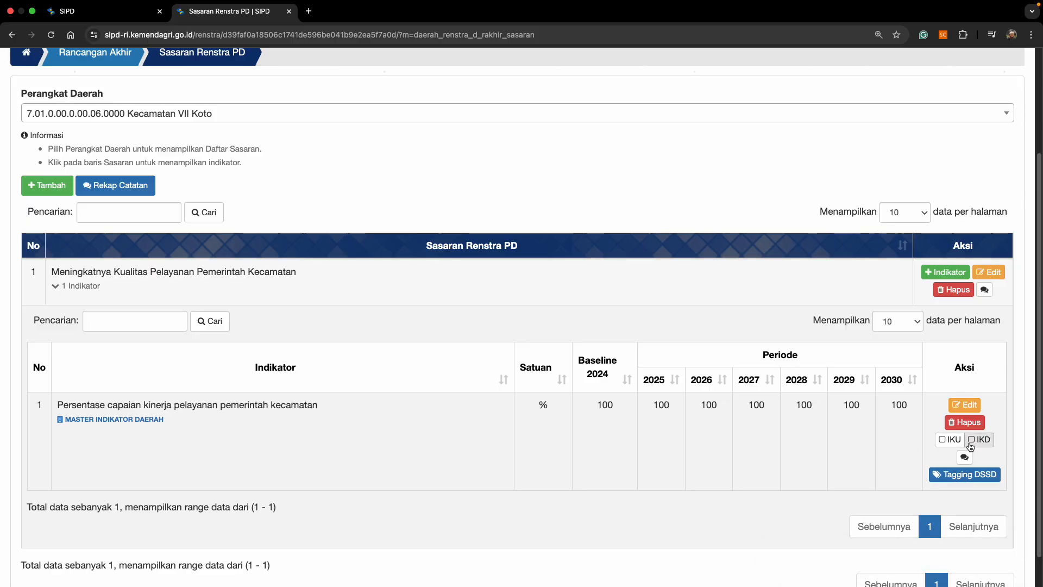
pyautogui.click(951, 440)
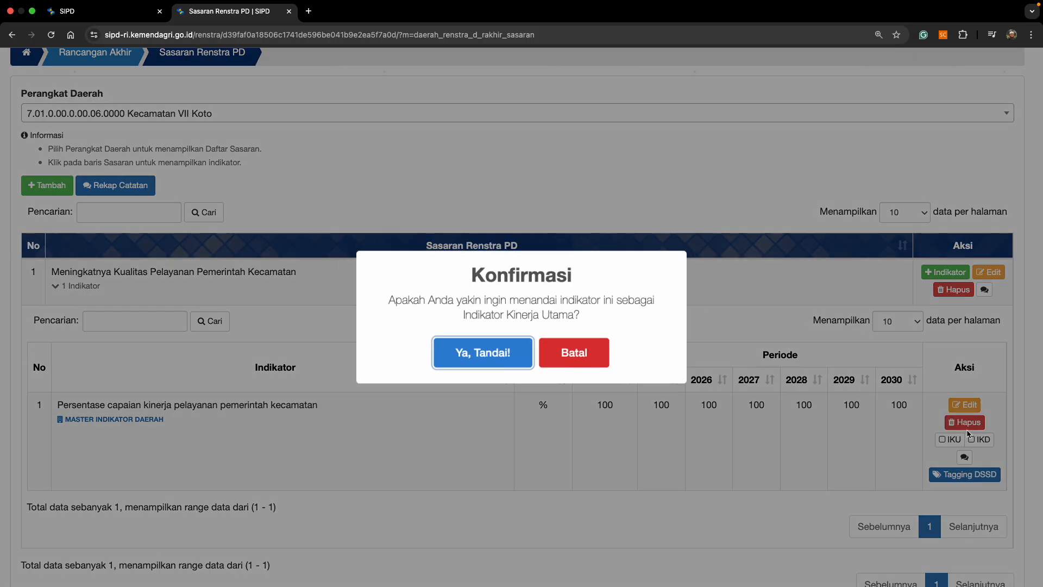
pyautogui.click(497, 356)
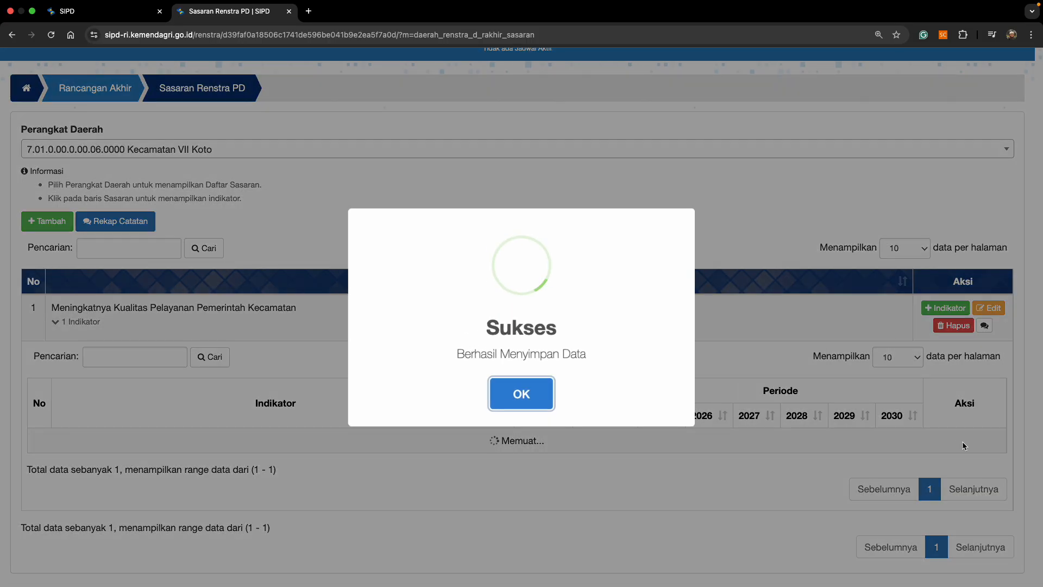
pyautogui.click(535, 394)
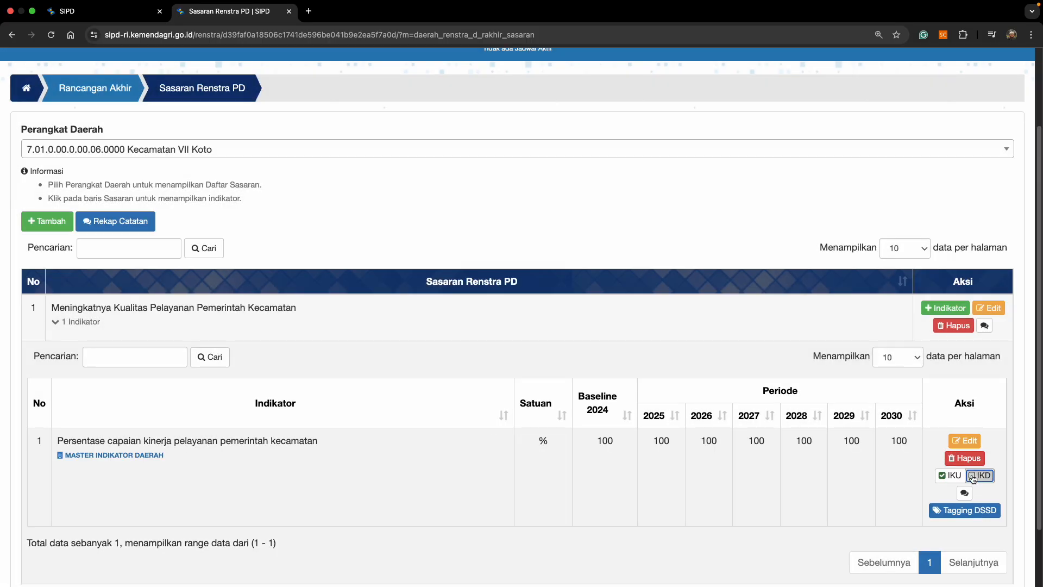
# Mark the same indicator as IKD with Aspek INDIKATOR KINERJA KUNCI, choose its Bidang, and save.
pyautogui.click(980, 475)
pyautogui.click(423, 186)
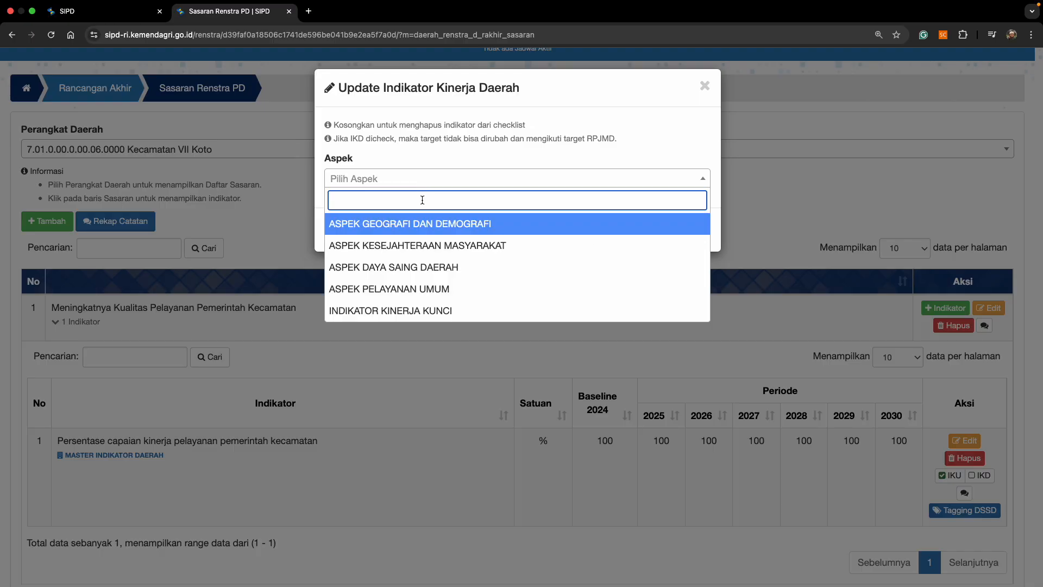
pyautogui.click(423, 312)
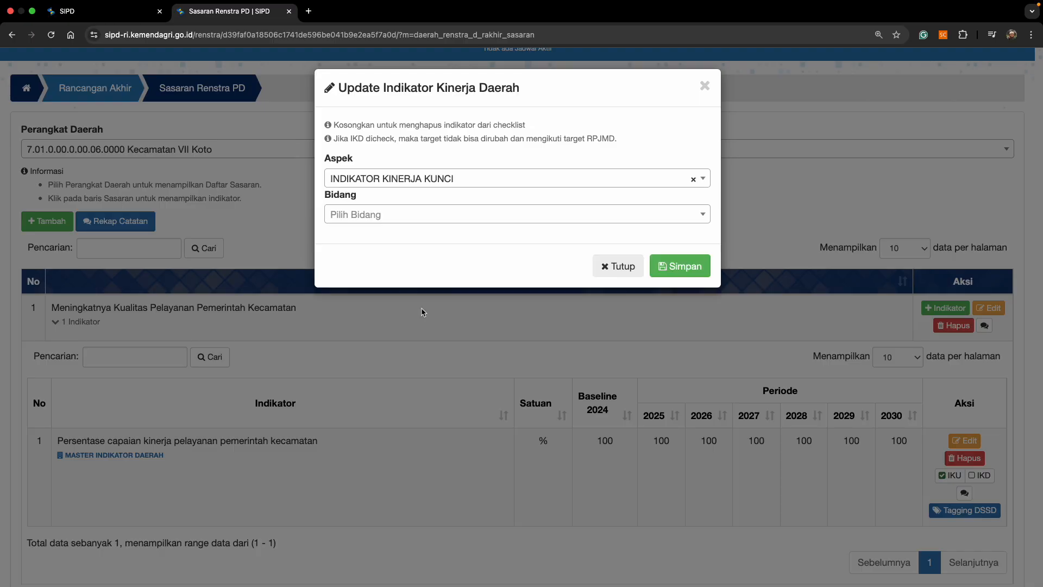
pyautogui.click(412, 215)
pyautogui.click(412, 261)
pyautogui.click(679, 269)
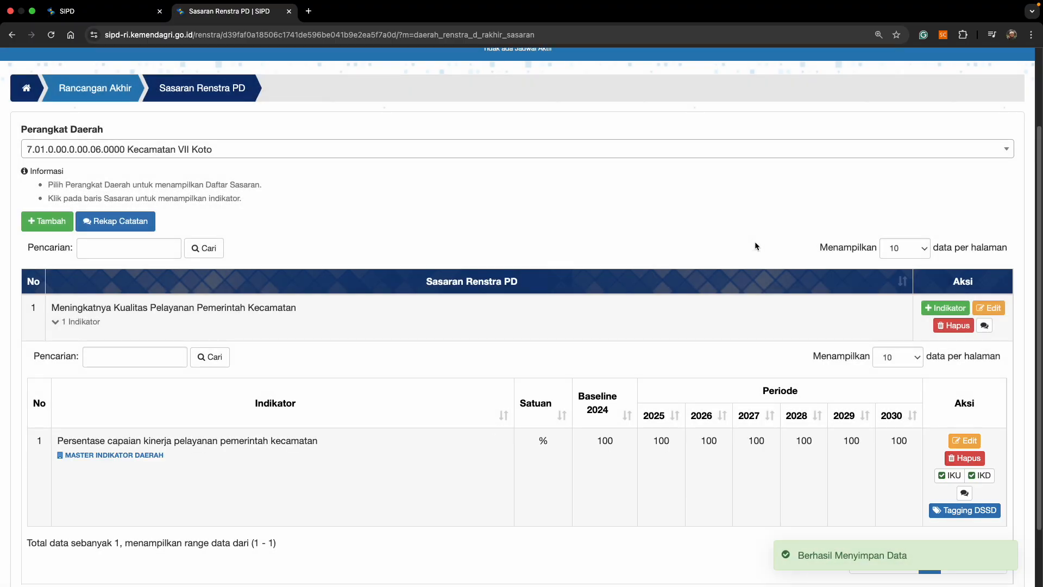
# Open the Program/Kegiatan/Subkegiatan page of the Rancangan Akhir stage.
pyautogui.scroll(3, 656, 234)
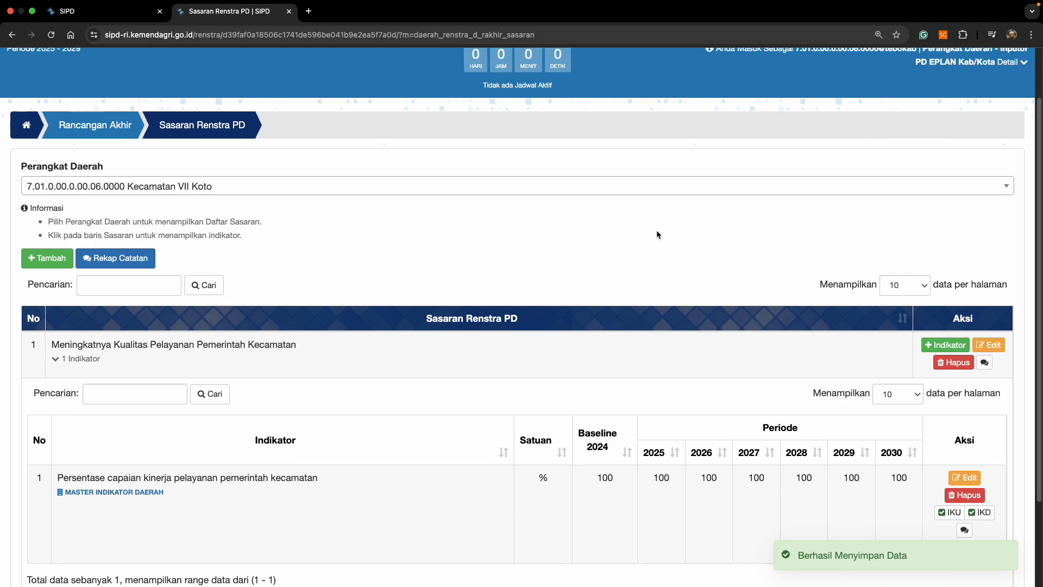
pyautogui.scroll(-5, 656, 234)
pyautogui.scroll(3, 673, 233)
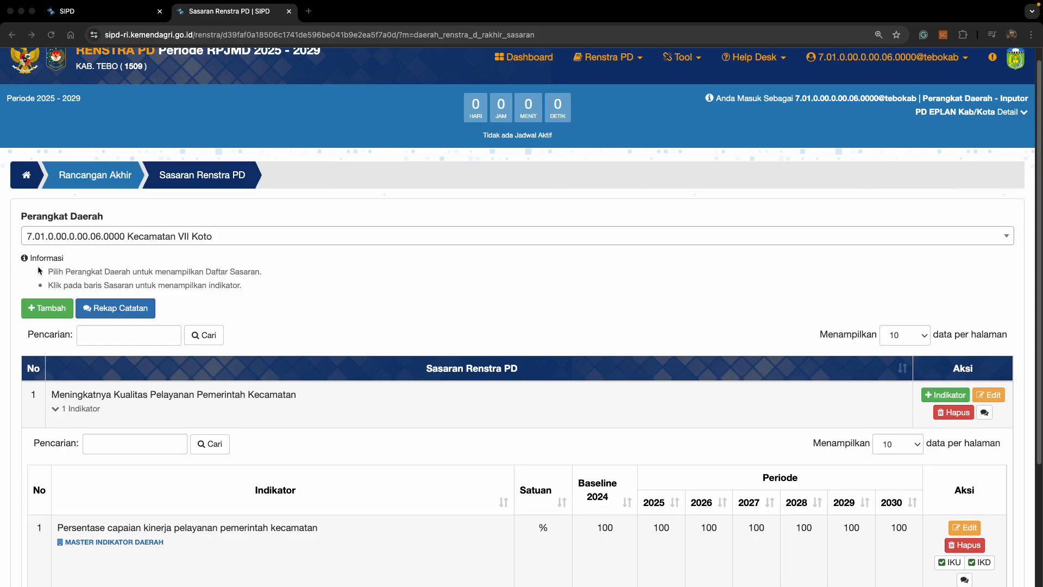
pyautogui.scroll(1, 637, 96)
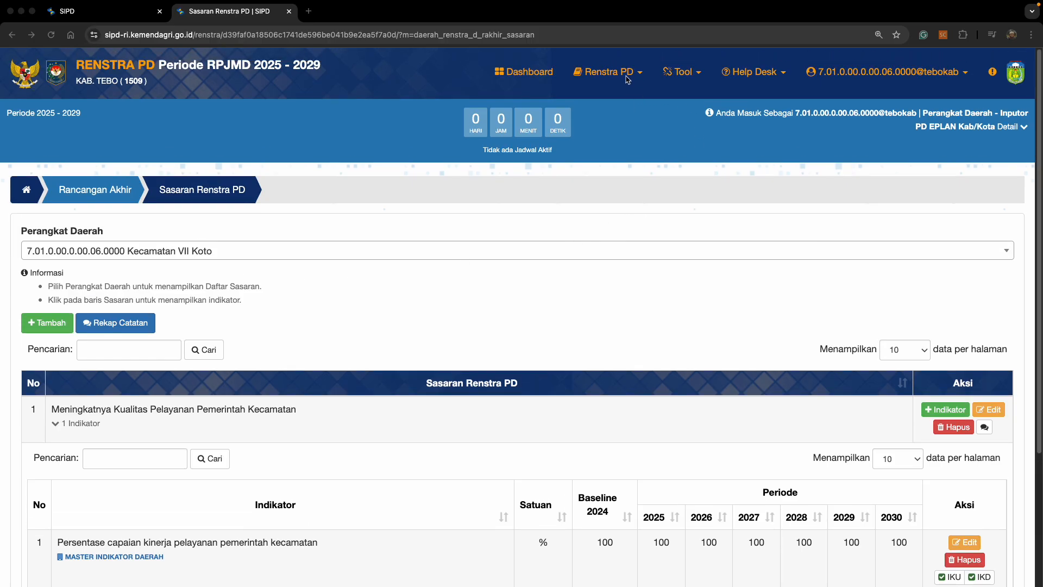
pyautogui.click(608, 72)
pyautogui.moveTo(618, 140)
pyautogui.moveTo(622, 175)
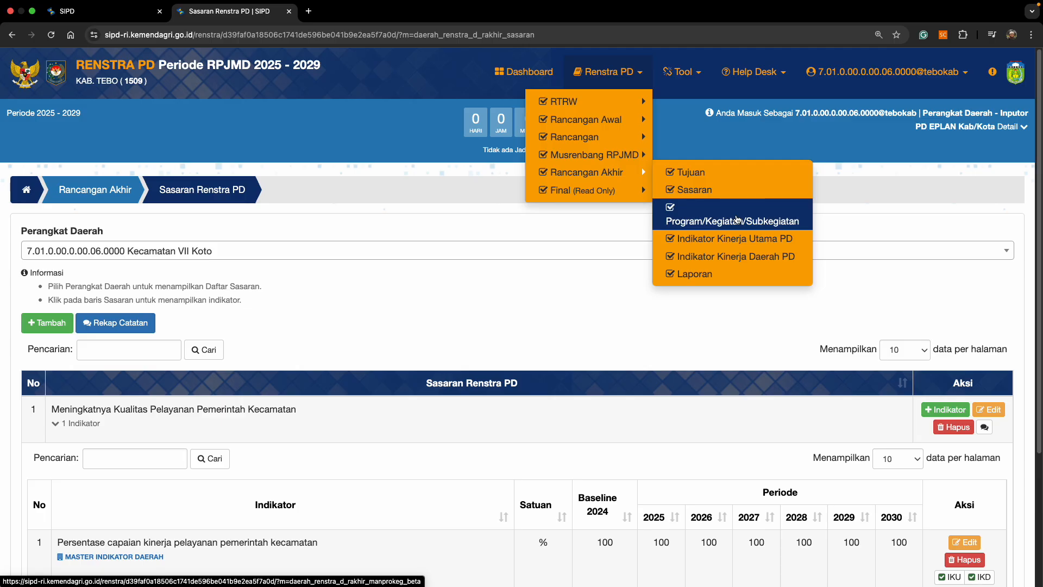
pyautogui.click(737, 219)
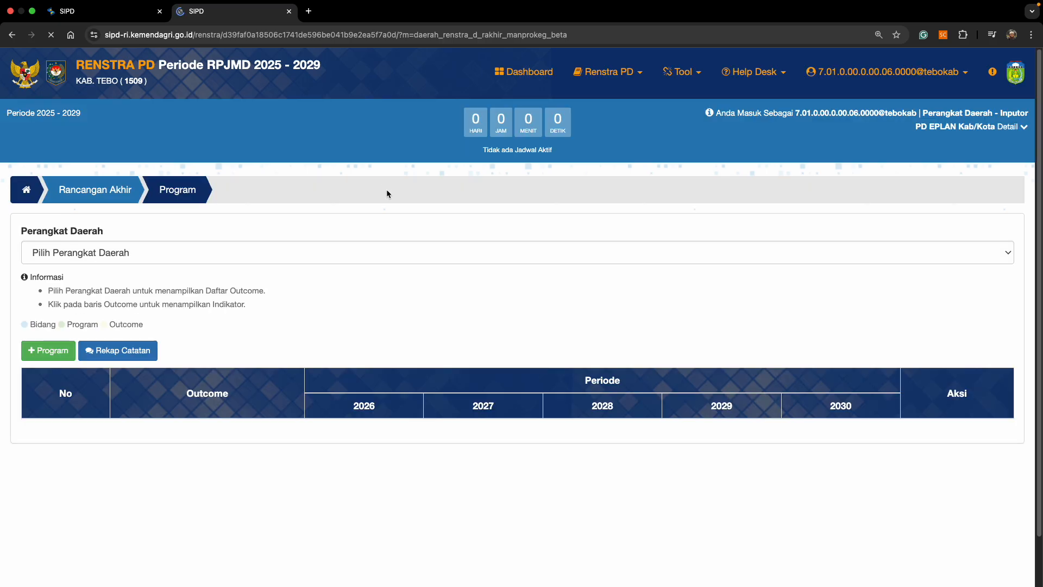
# Examine the list of programs and their outcomes for Kecamatan VII Koto, from 7.01.01 through 7.01.05.
pyautogui.scroll(-3, 386, 194)
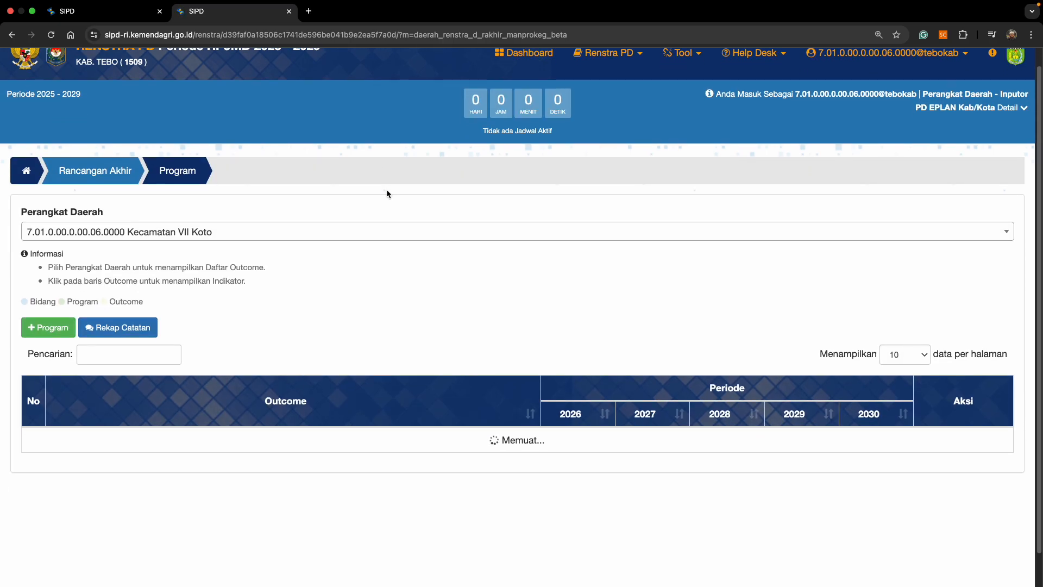
pyautogui.scroll(-4, 386, 193)
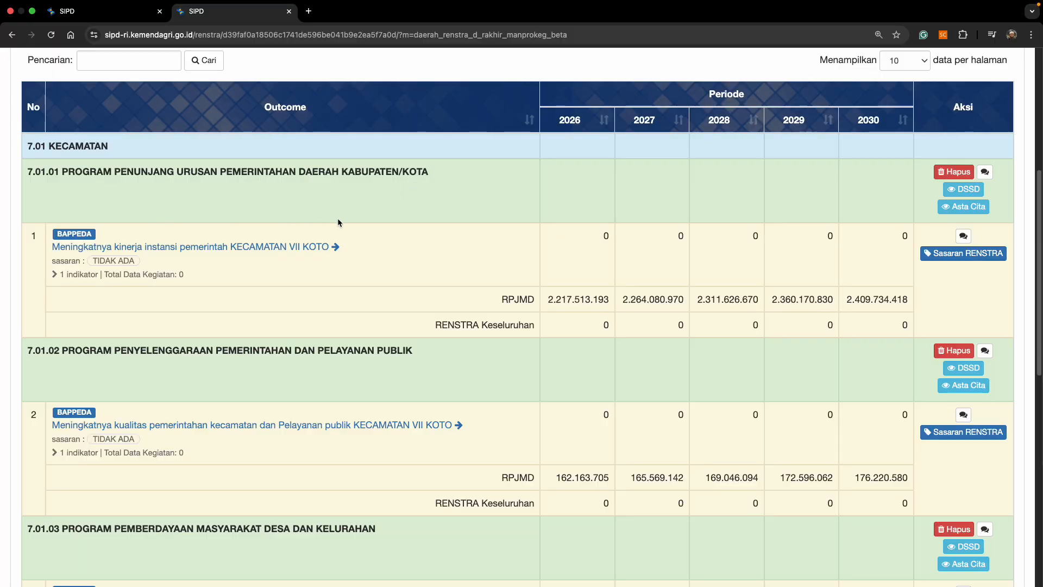
pyautogui.scroll(-2, 337, 218)
pyautogui.scroll(-4, 357, 226)
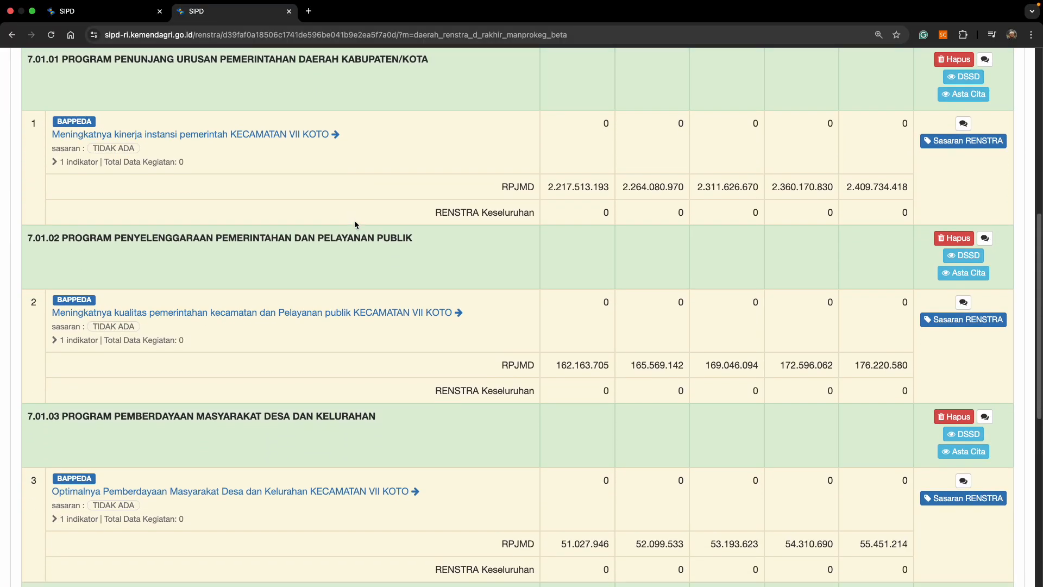
pyautogui.scroll(-5, 356, 225)
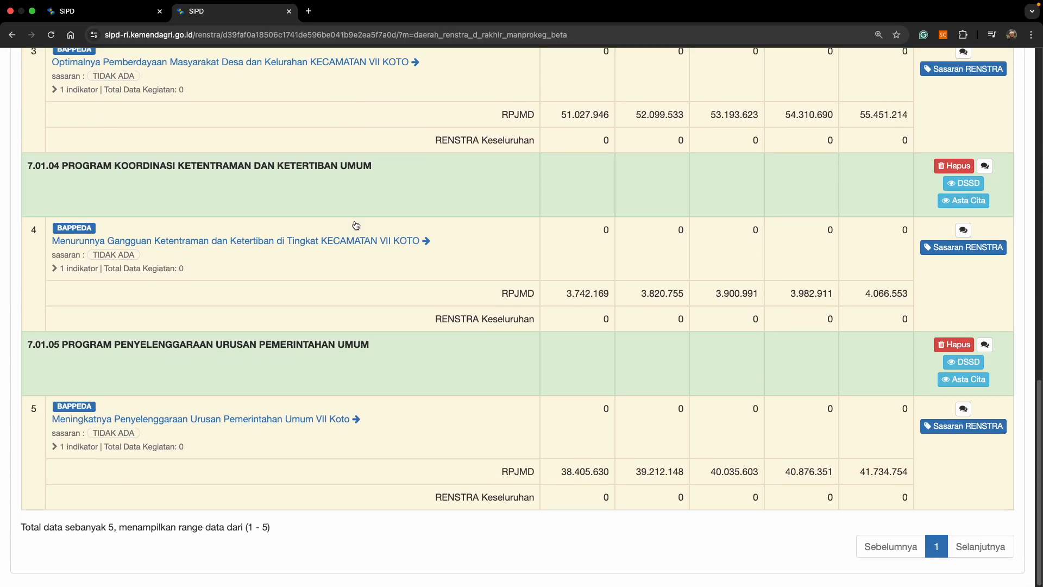
pyautogui.scroll(5, 450, 229)
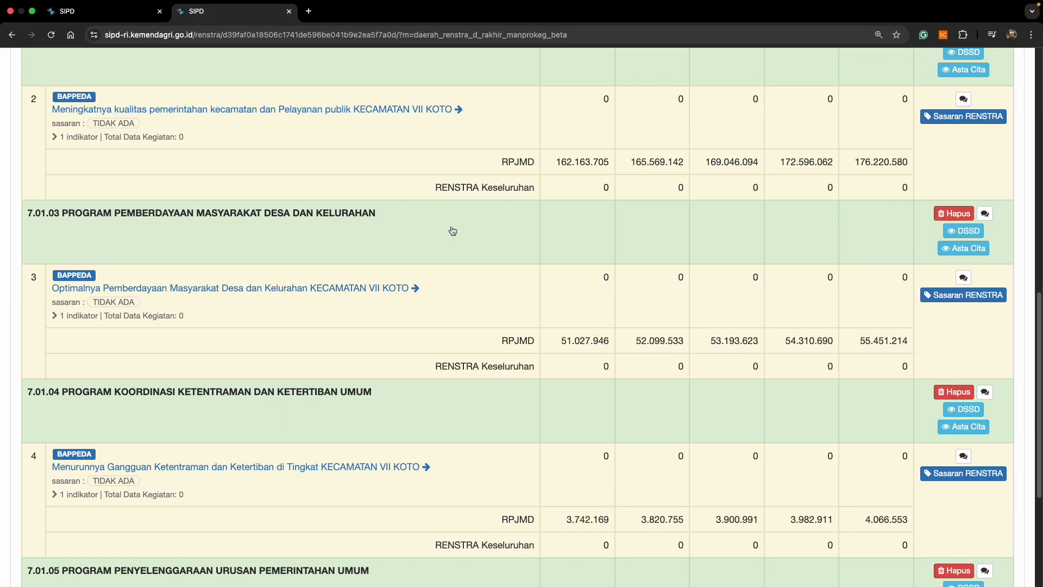
pyautogui.scroll(-6, 450, 230)
pyautogui.scroll(5, 242, 301)
pyautogui.scroll(-5, 240, 307)
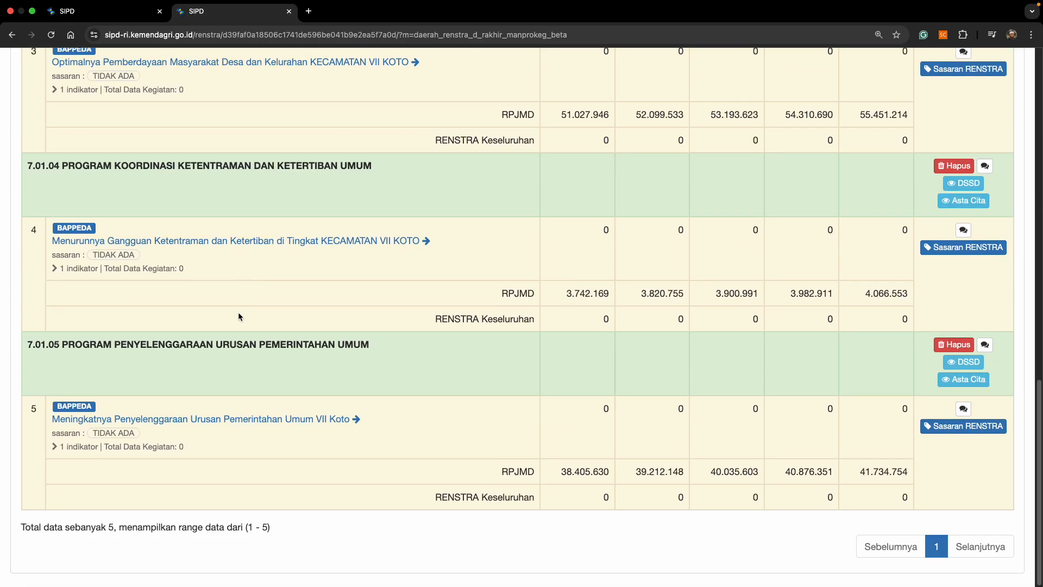
pyautogui.scroll(5, 194, 389)
pyautogui.scroll(5, 194, 383)
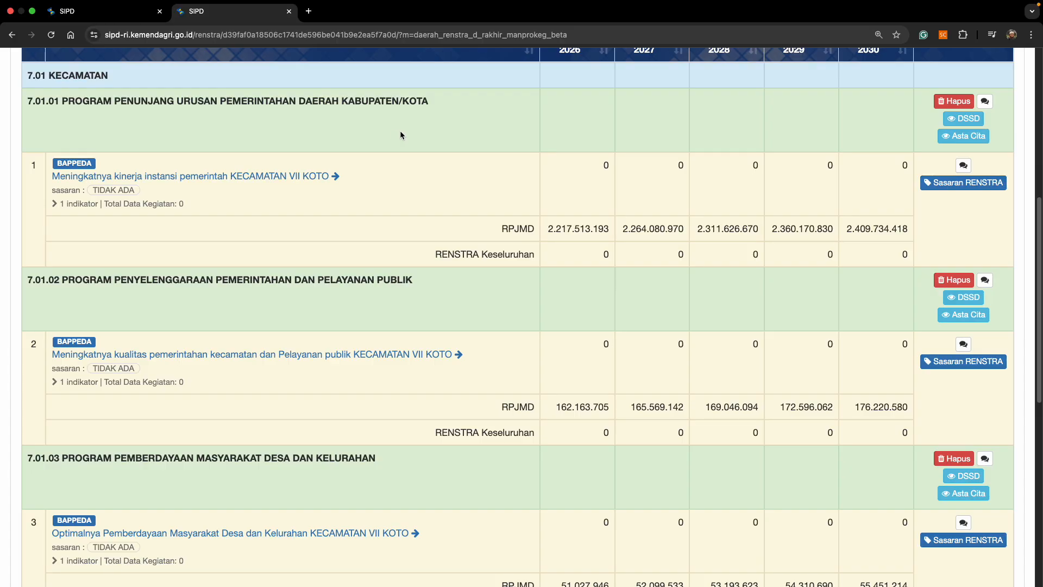
# Compare the yearly RPJMD amounts with the RENSTRA Keseluruhan amounts under each program outcome.
pyautogui.scroll(-2, 599, 206)
pyautogui.scroll(5, 599, 206)
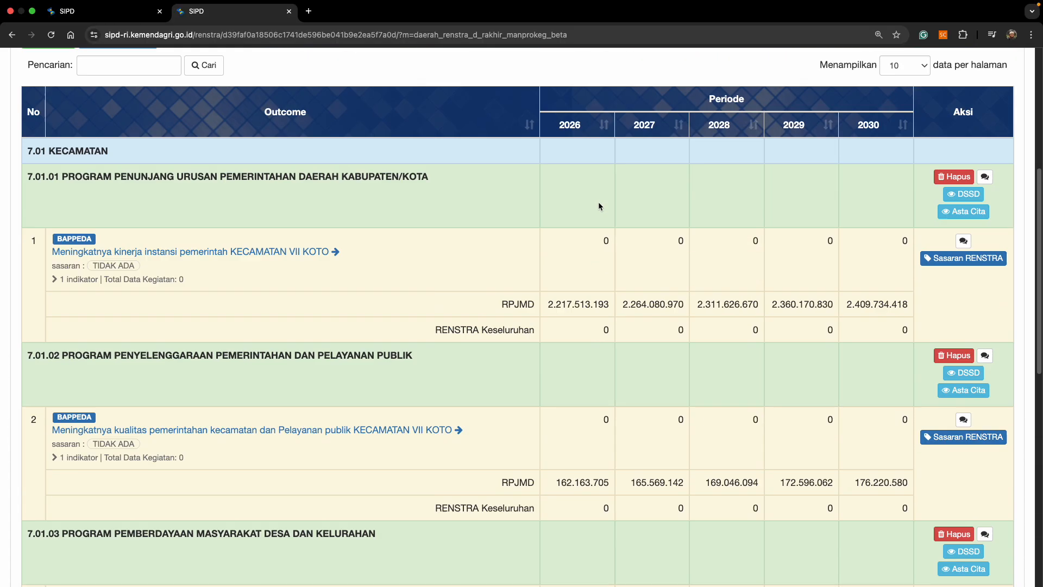
pyautogui.scroll(-2, 669, 333)
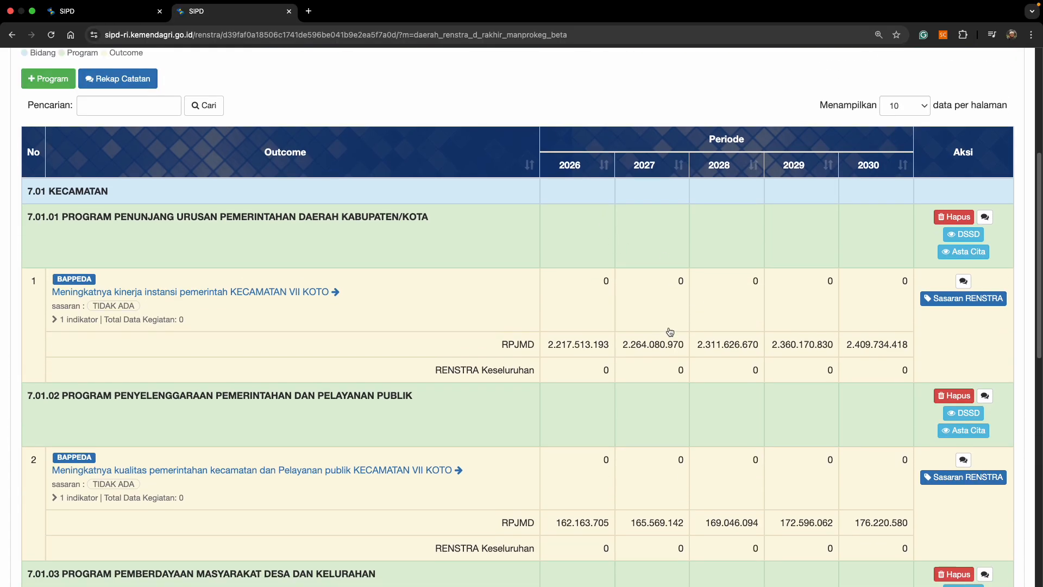
pyautogui.scroll(-1, 500, 328)
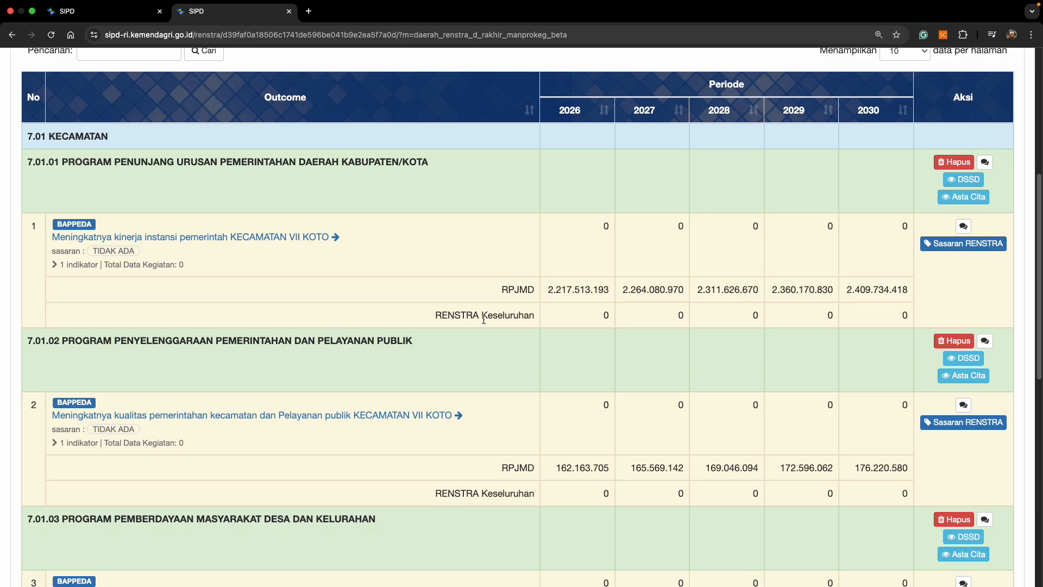
pyautogui.moveTo(432, 315); pyautogui.dragTo(607, 314)
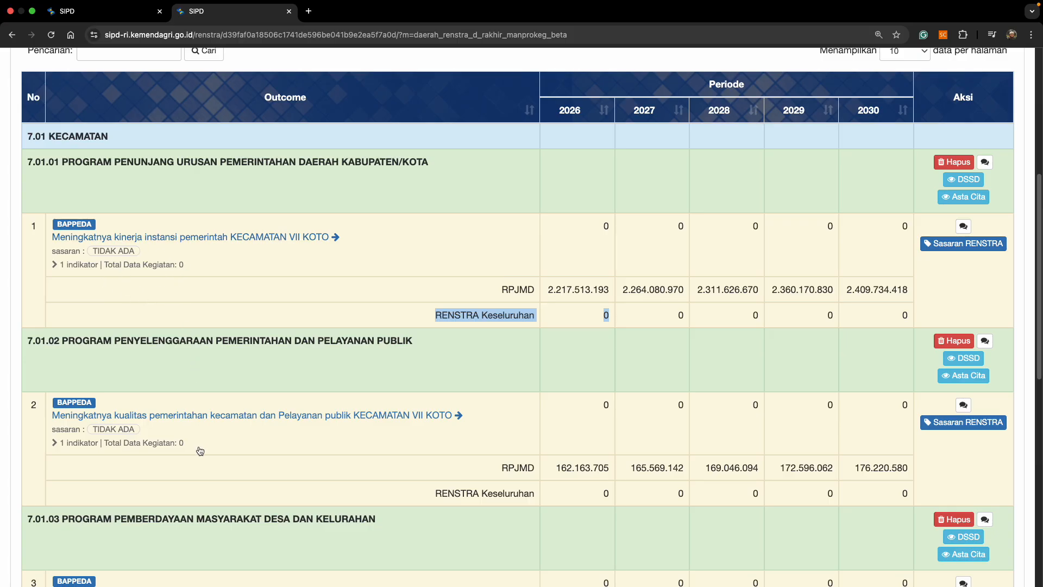
pyautogui.scroll(-2, 194, 460)
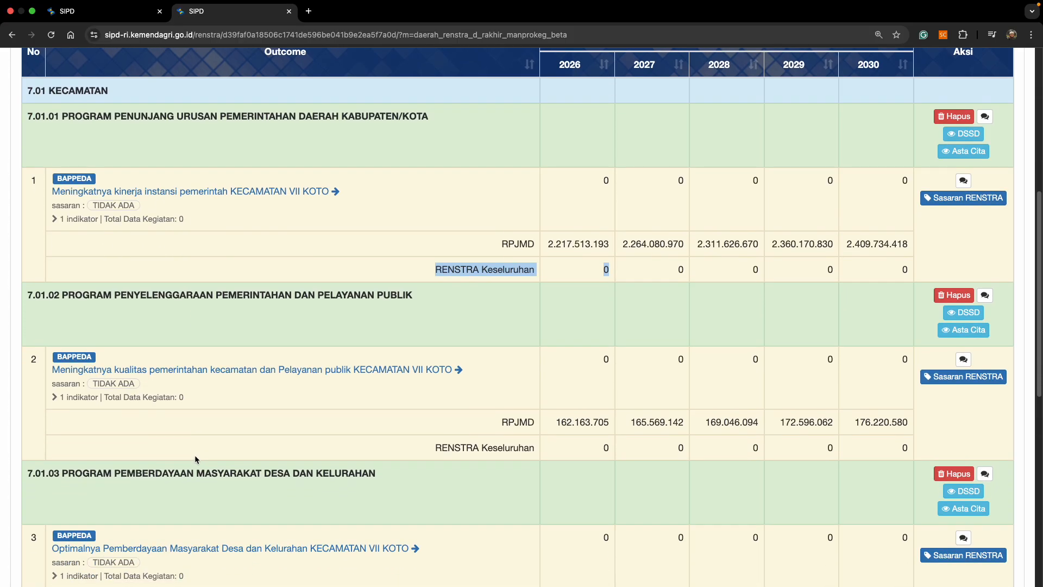
pyautogui.scroll(-2, 197, 450)
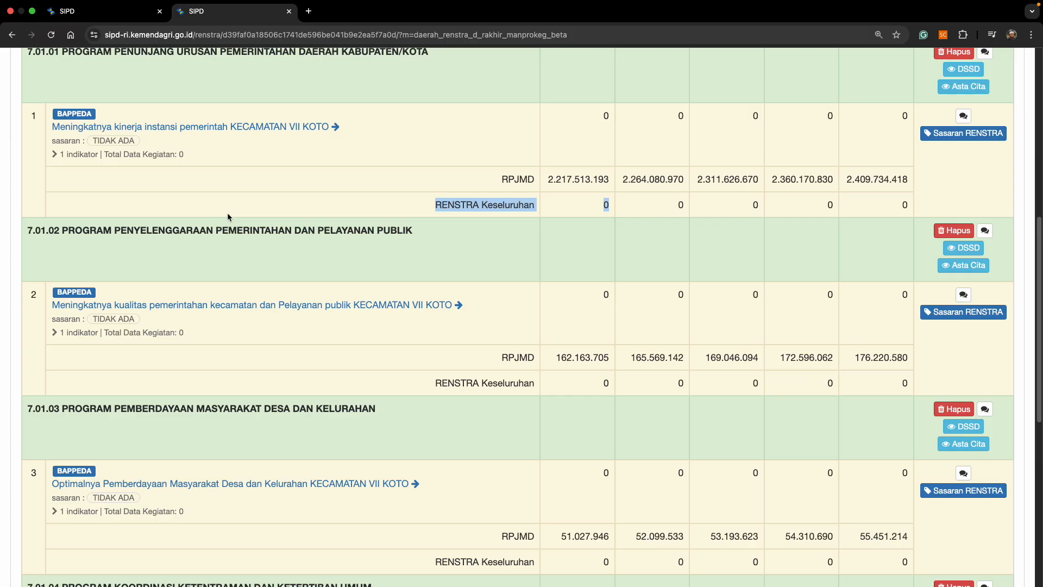
pyautogui.scroll(-1, 227, 214)
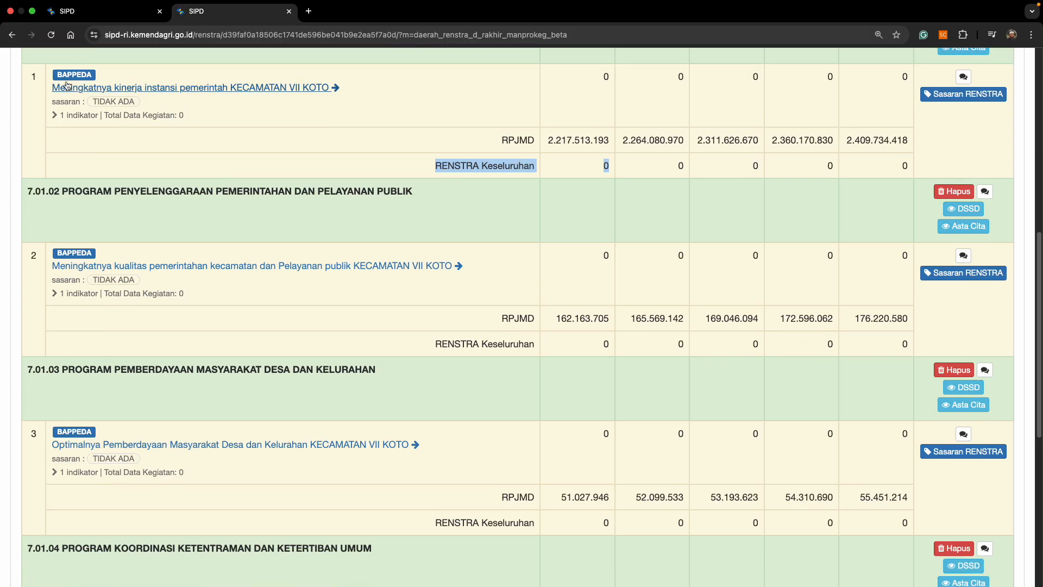
pyautogui.scroll(1, 220, 131)
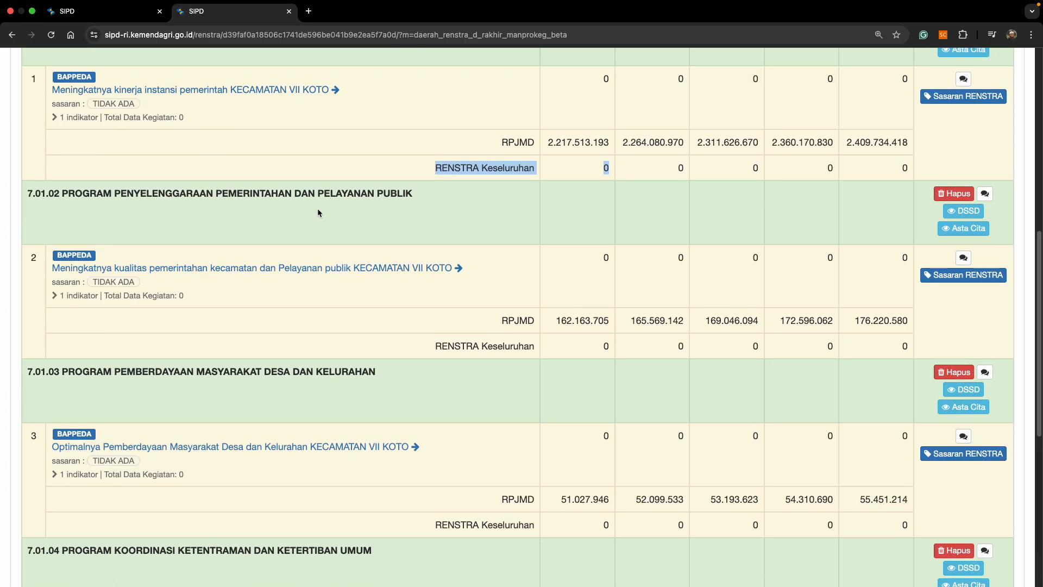
pyautogui.scroll(-1, 318, 209)
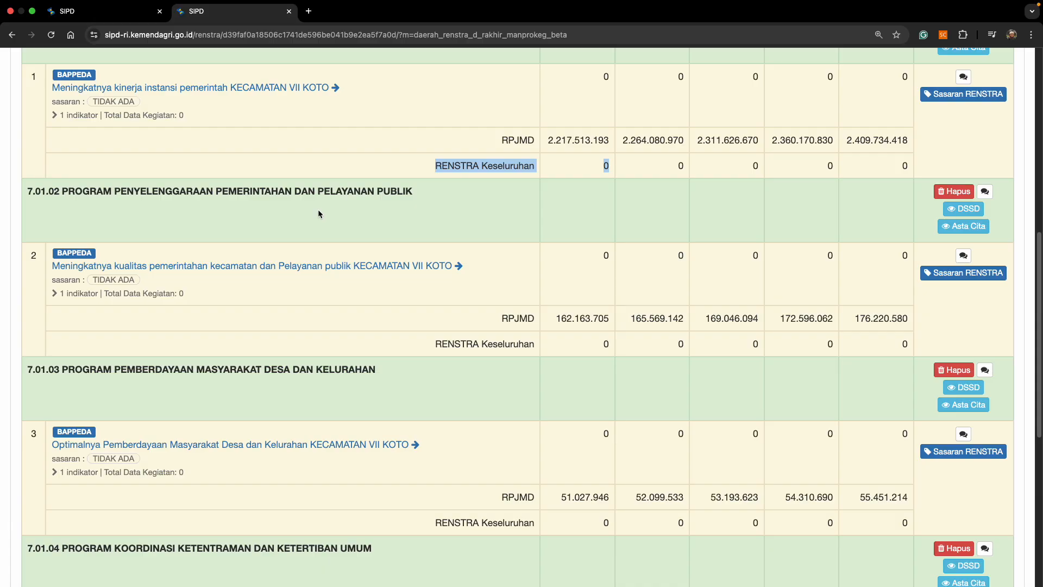
pyautogui.scroll(-1, 318, 214)
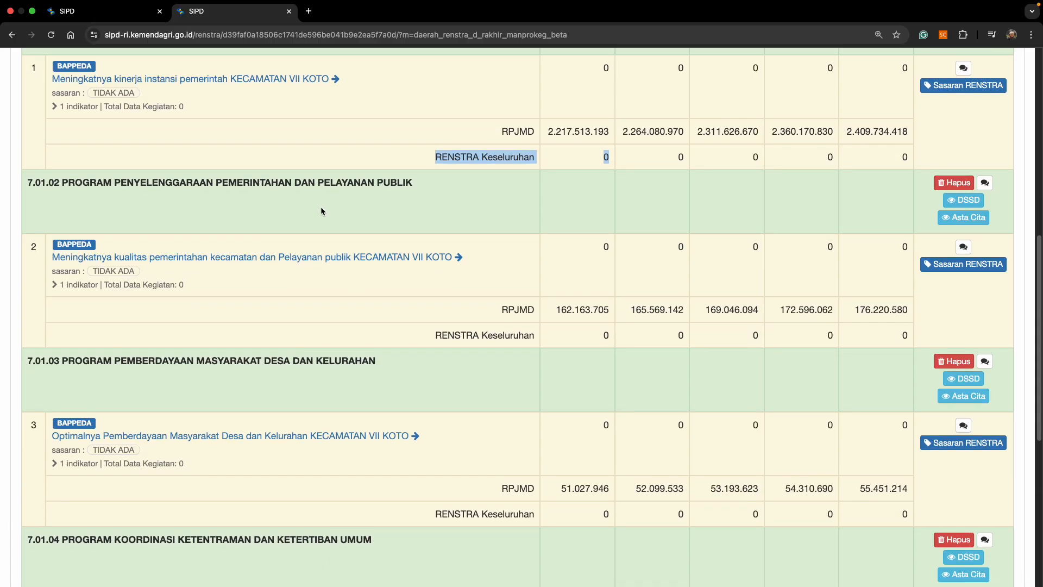
# Examine the sasaran status and indicator line under each program outcome, from 7.01.01 through 7.01.05.
pyautogui.scroll(-1, 321, 210)
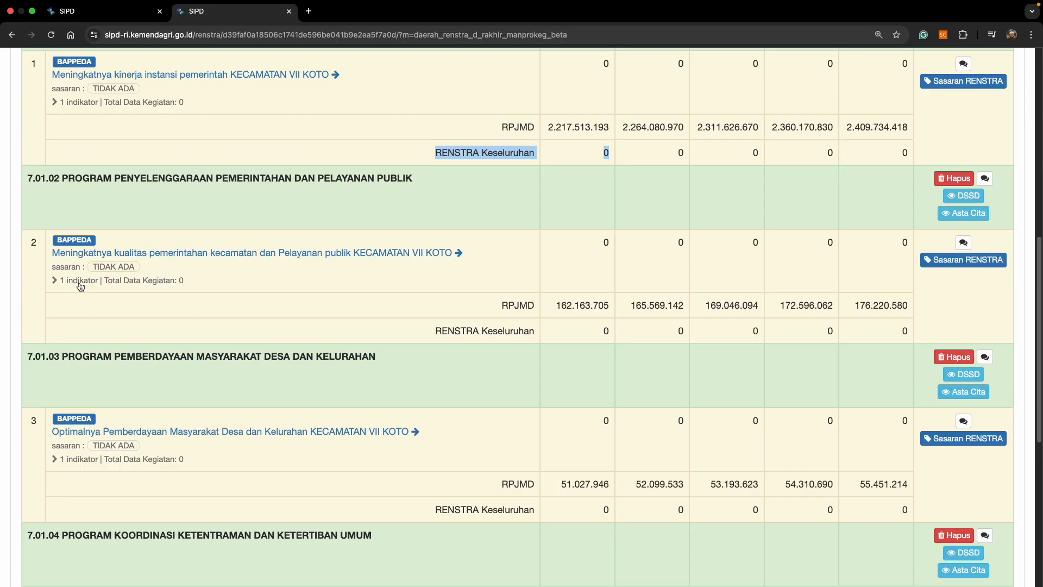
pyautogui.scroll(-2, 81, 286)
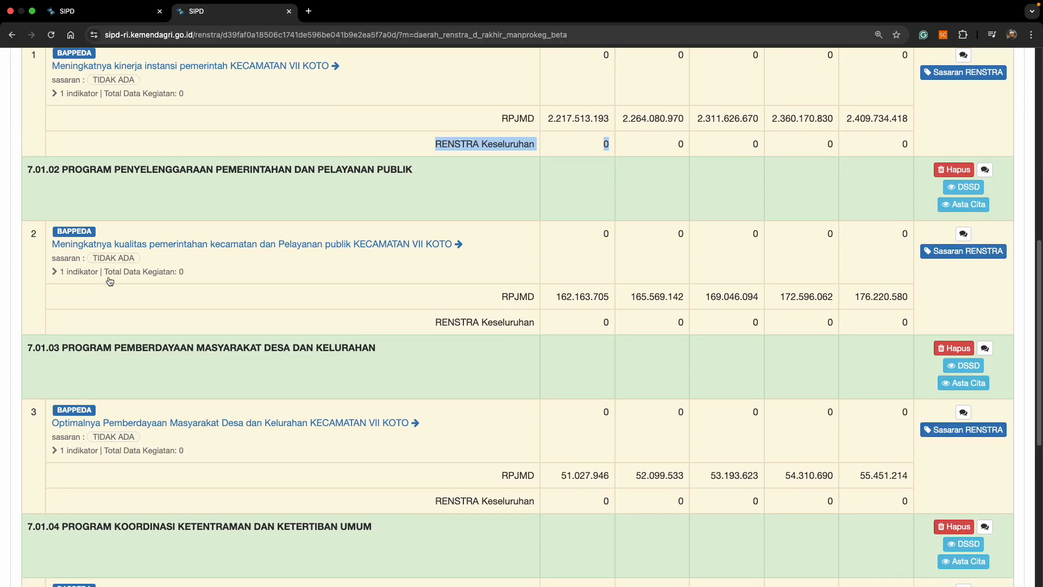
pyautogui.scroll(-3, 114, 282)
pyautogui.scroll(-6, 95, 332)
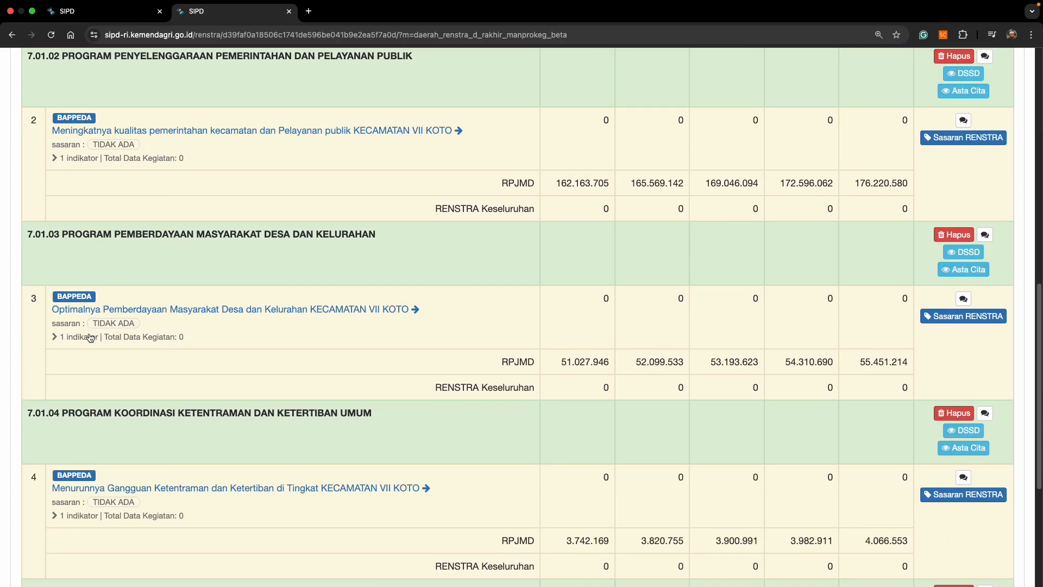
pyautogui.scroll(-2, 95, 334)
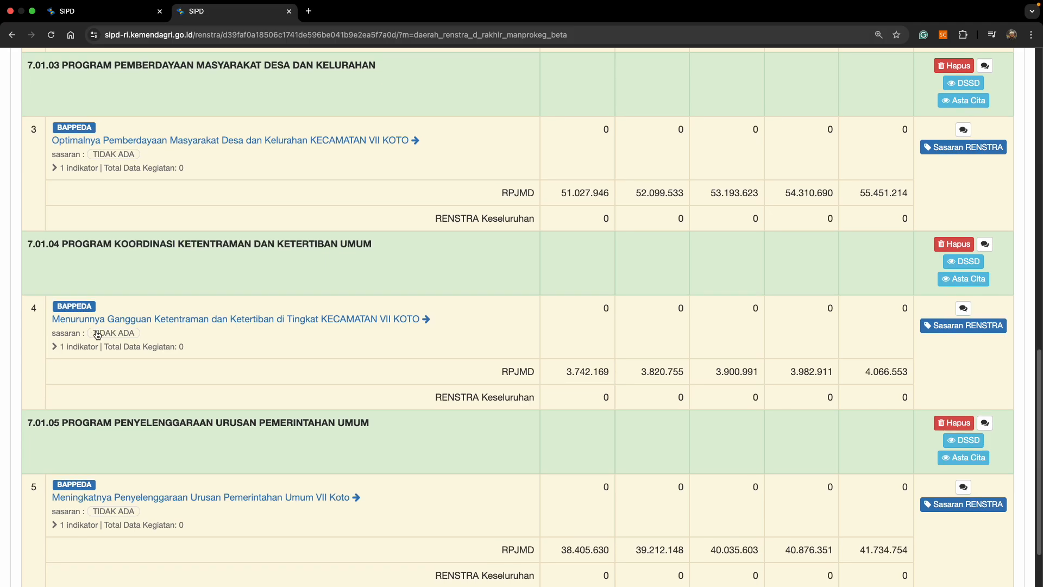
pyautogui.scroll(-3, 95, 332)
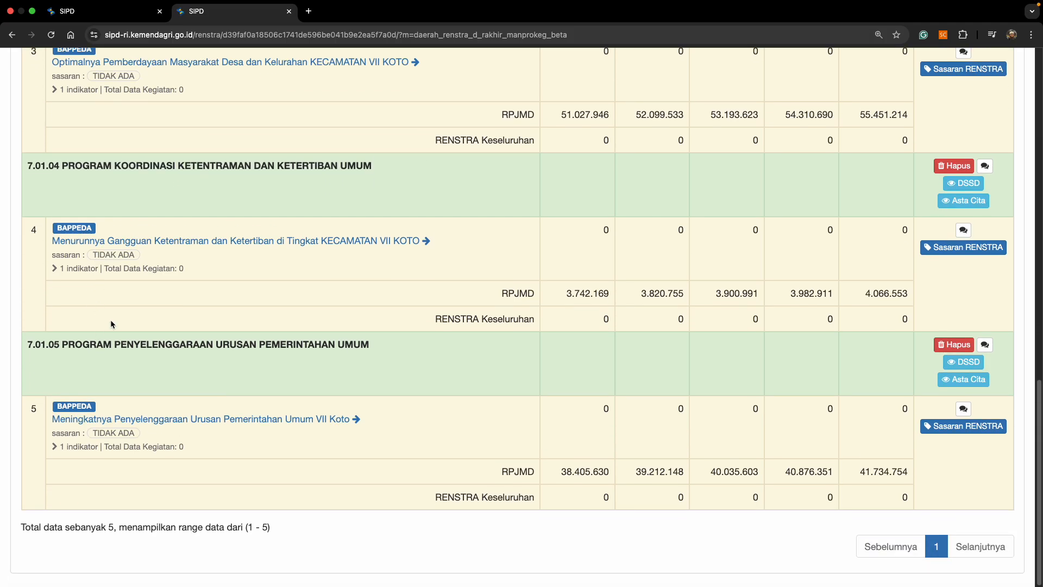
pyautogui.scroll(10, 111, 323)
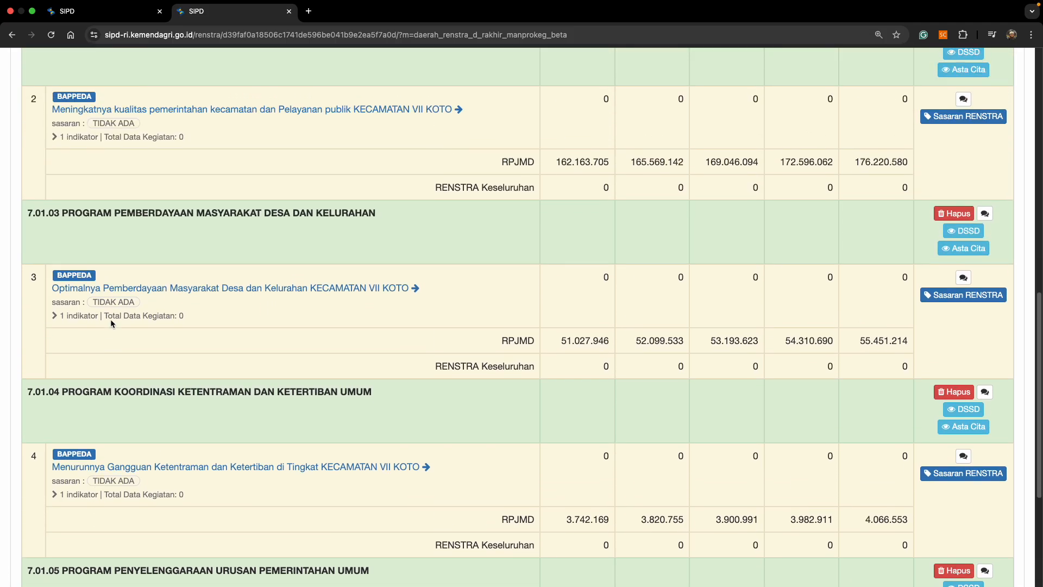
pyautogui.scroll(5, 110, 319)
pyautogui.scroll(-1, 110, 318)
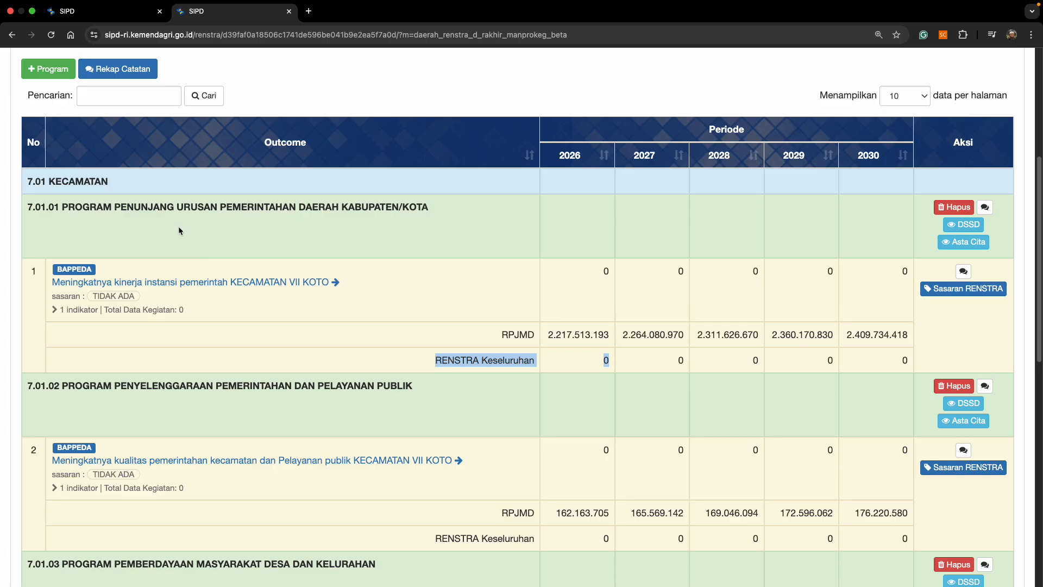
pyautogui.click(292, 239)
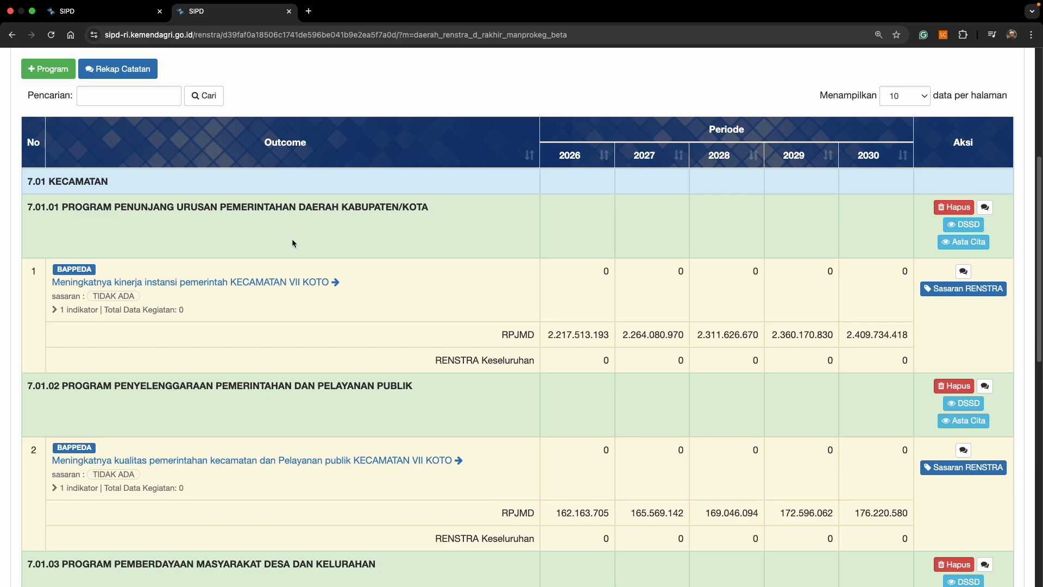
# Tag the 7.01.02 outcome with the RENSTRA sasaran Meningkatnya Kualitas Pelayanan Pemerintah Kecamatan, save, and close the tagging form.
pyautogui.scroll(-1, 292, 240)
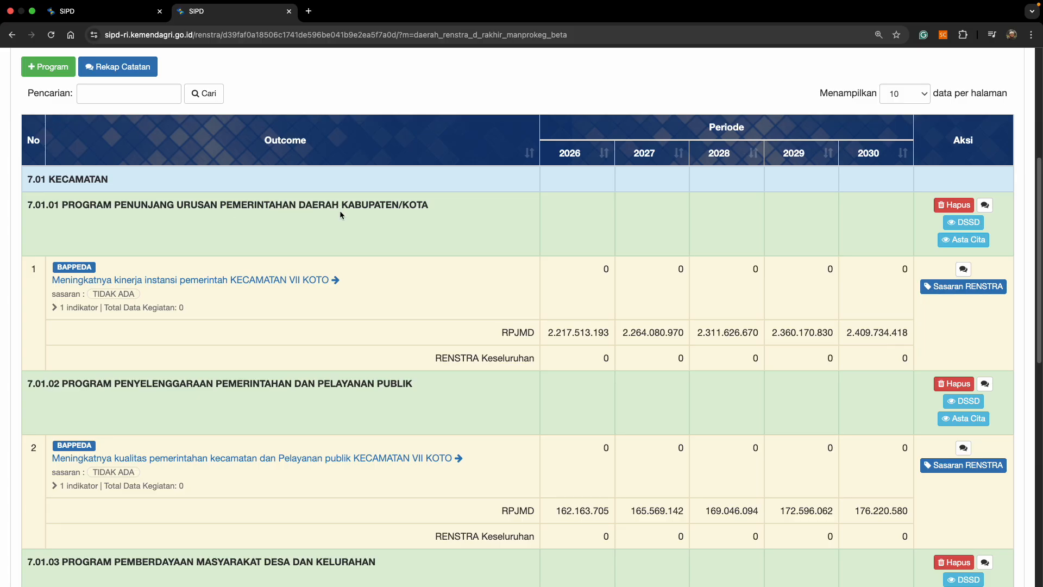
pyautogui.scroll(-1, 344, 224)
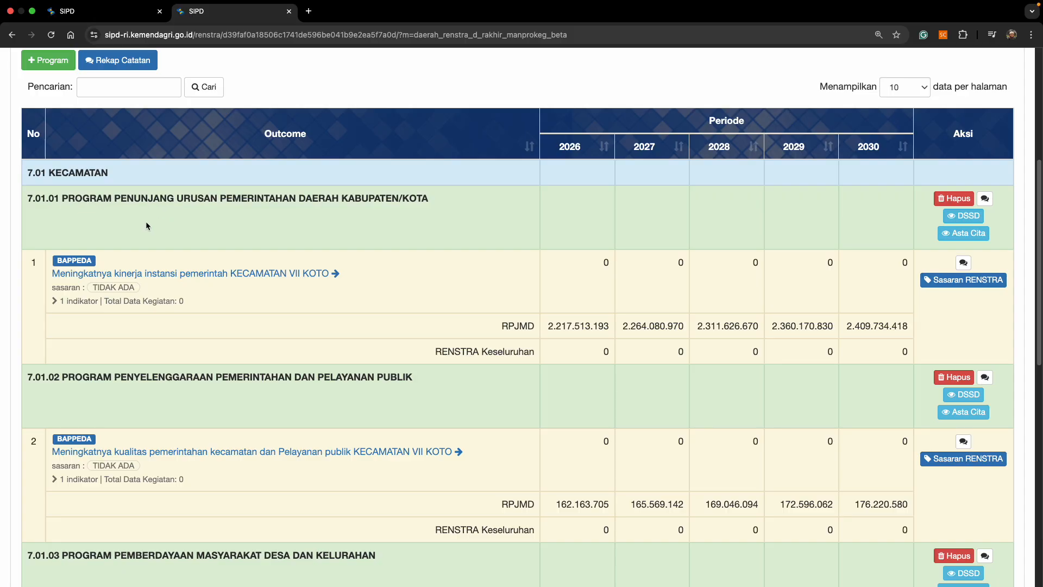
pyautogui.scroll(-1, 151, 226)
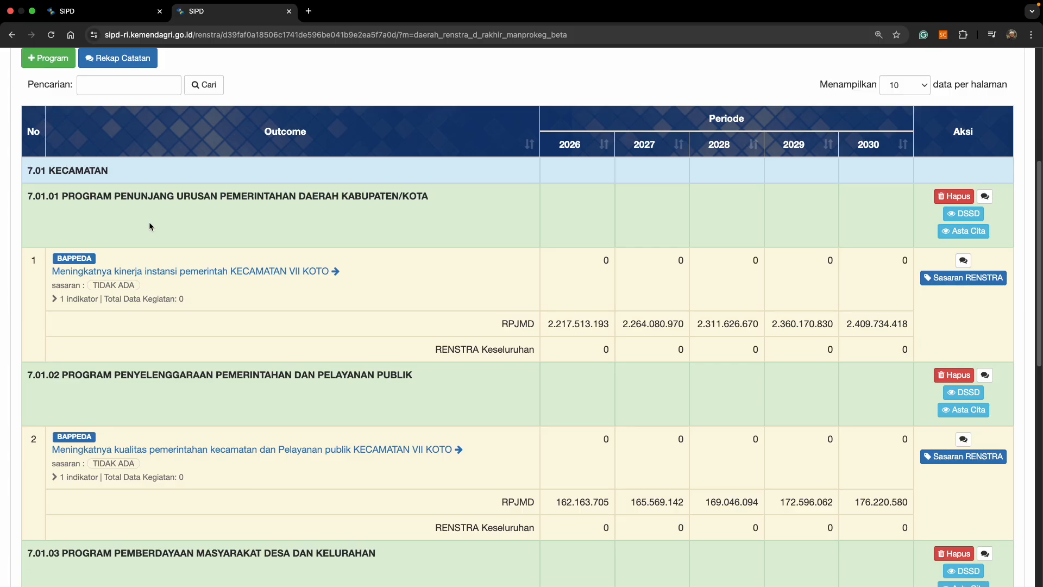
pyautogui.scroll(-5, 150, 224)
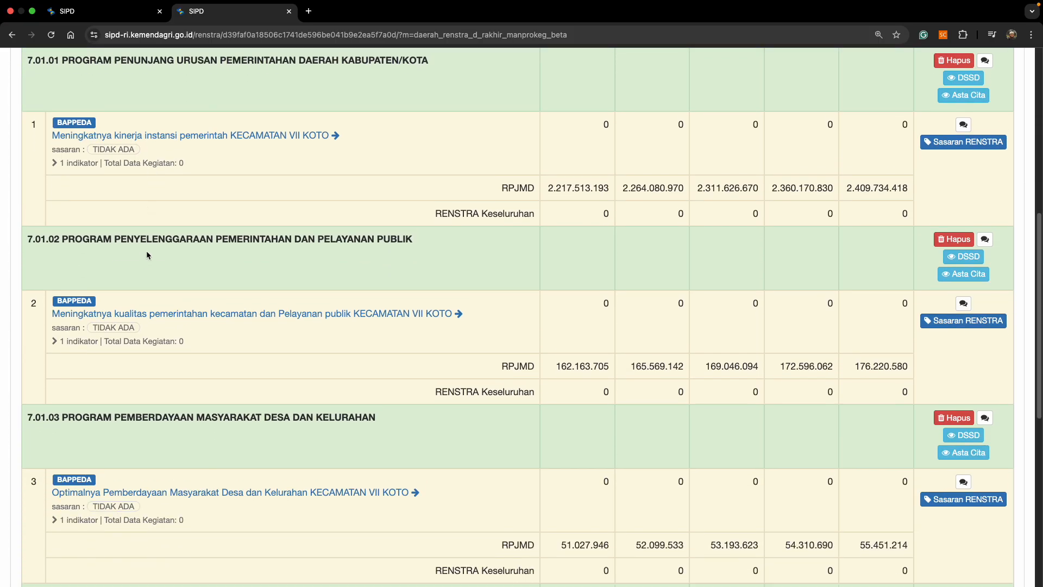
pyautogui.click(948, 322)
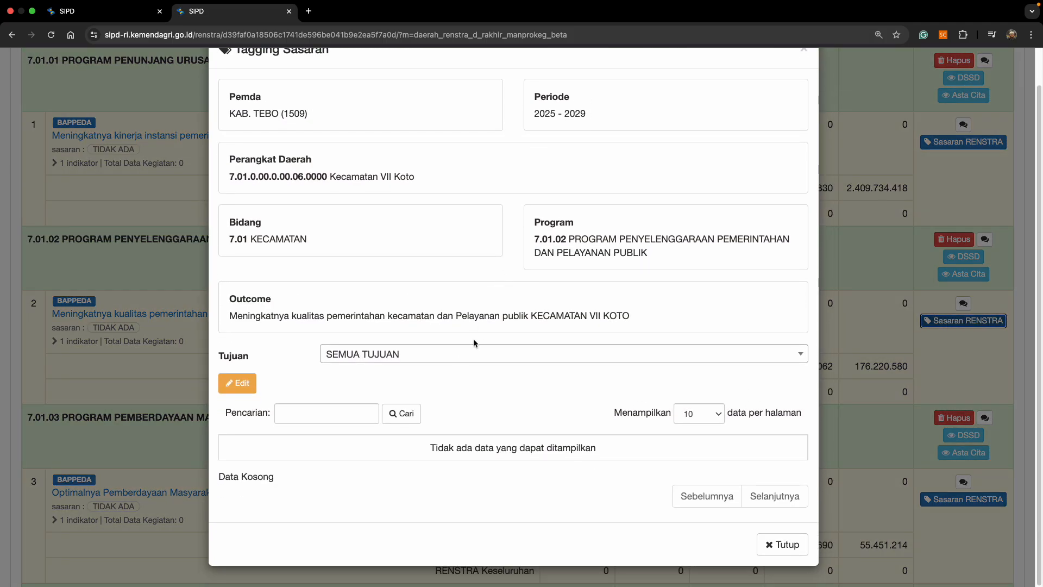
pyautogui.click(244, 391)
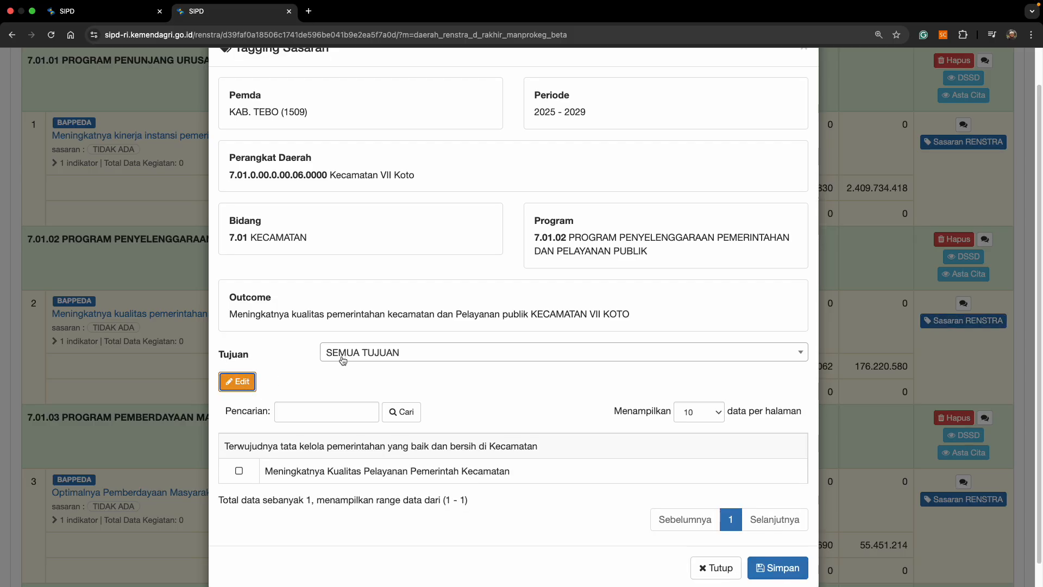
pyautogui.scroll(-1, 288, 456)
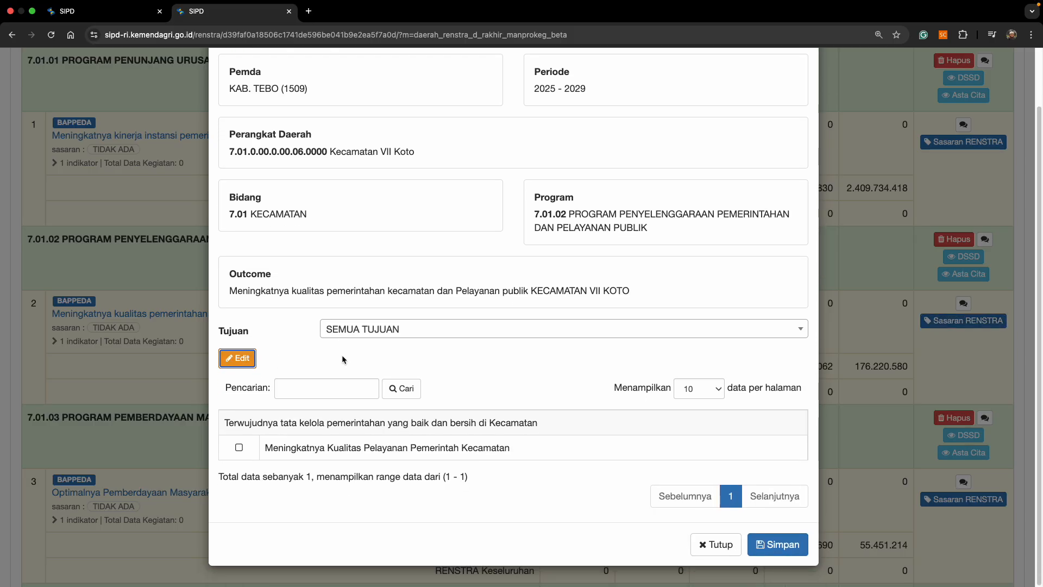
pyautogui.click(291, 453)
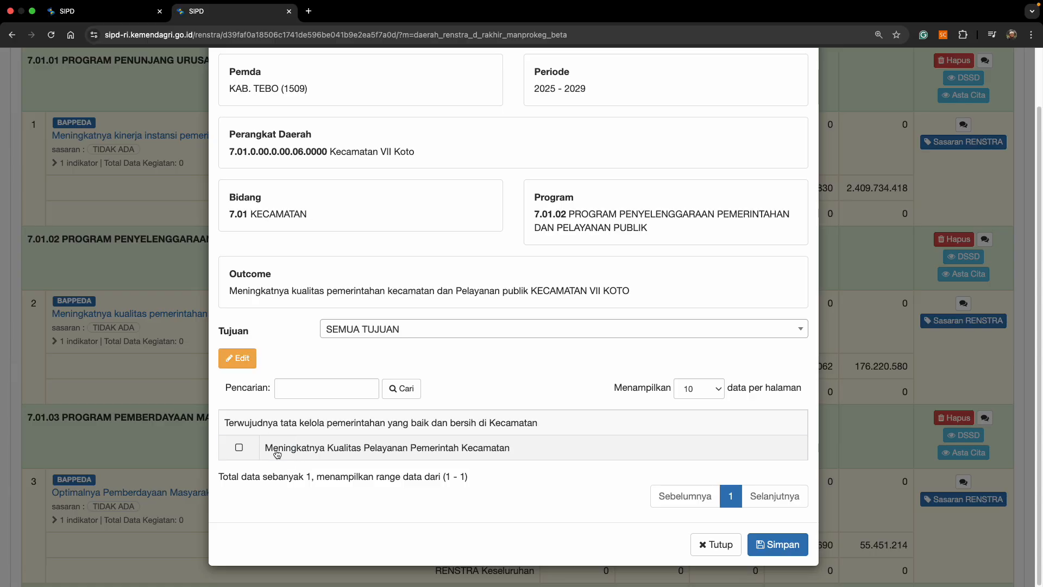
pyautogui.click(783, 544)
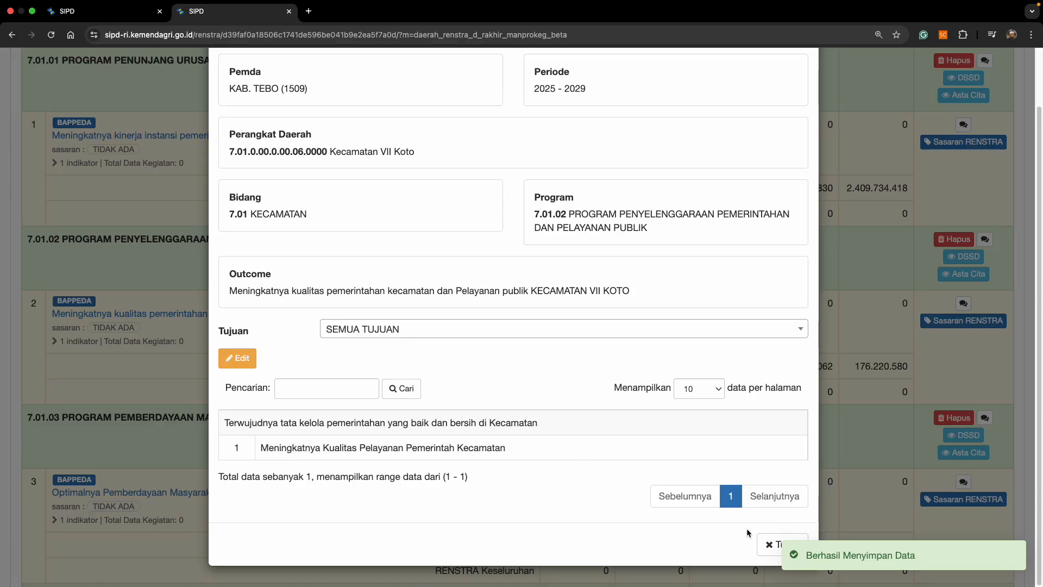
pyautogui.click(766, 543)
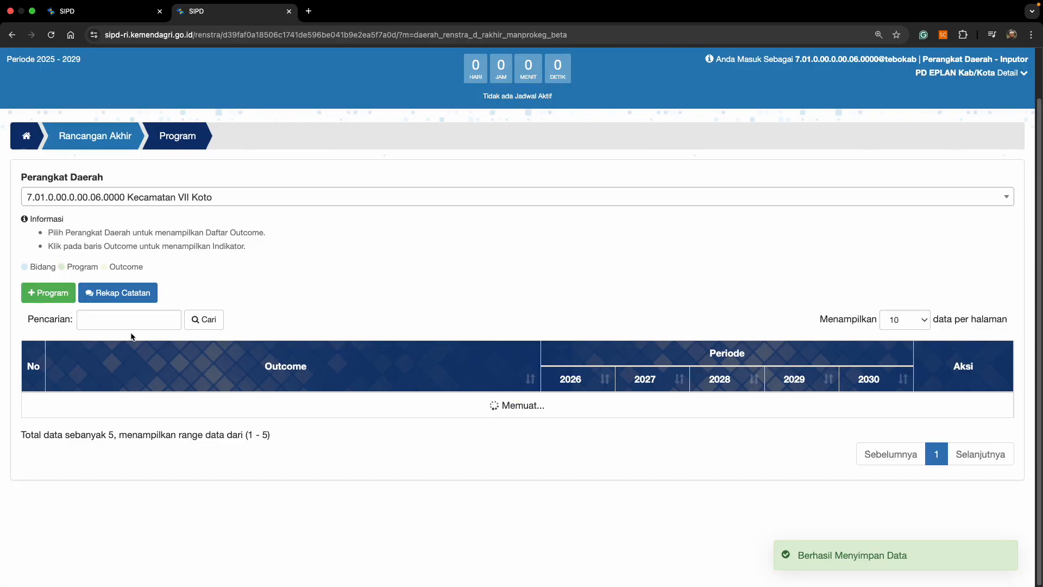
# Expand the indicator list under the outcome of 7.01.02 PROGRAM PENYELENGGARAAN PEMERINTAHAN DAN PELAYANAN PUBLIK.
pyautogui.scroll(-10, 308, 347)
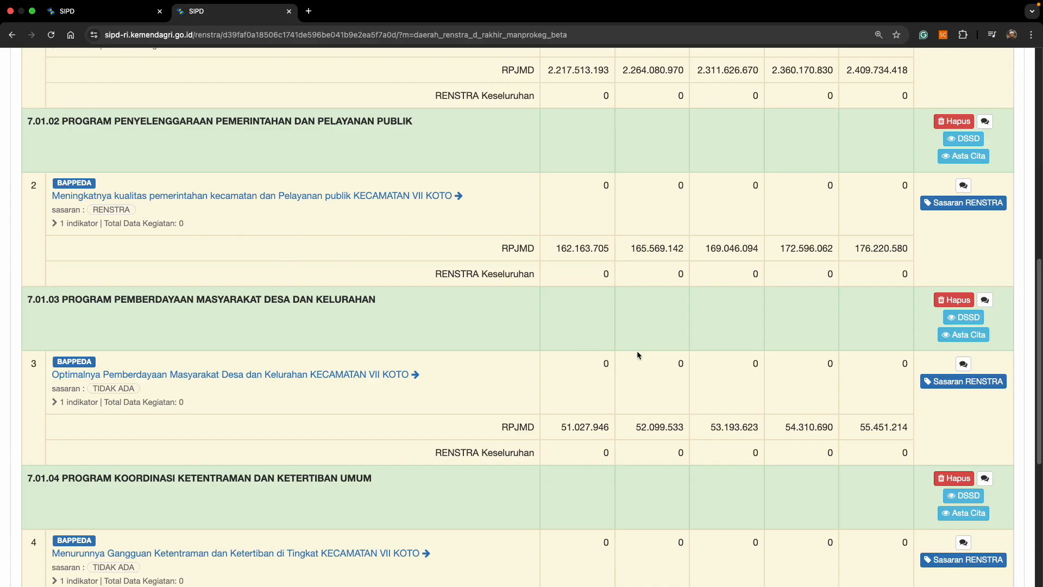
pyautogui.scroll(-1, 201, 370)
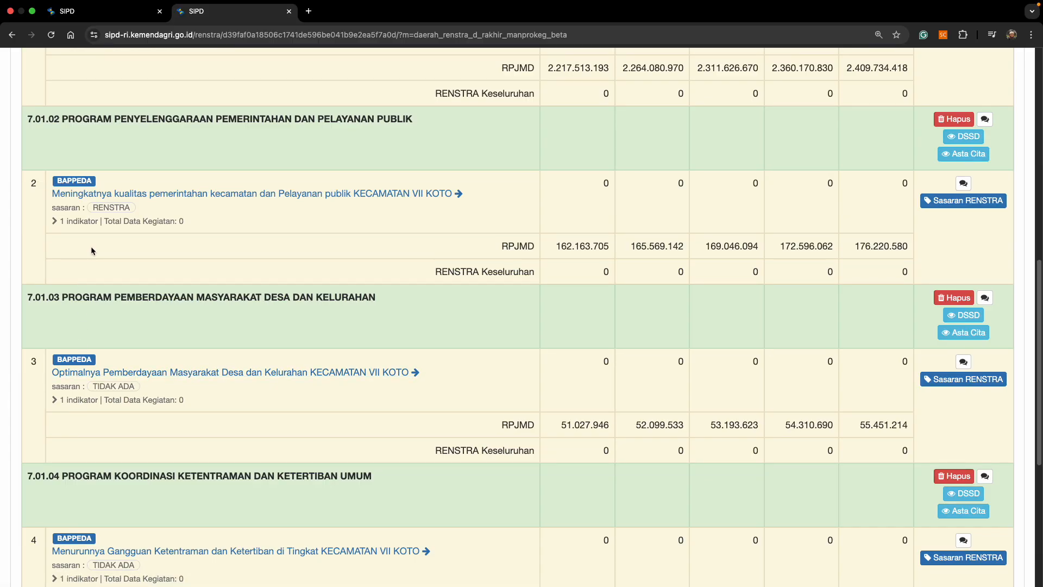
pyautogui.click(76, 222)
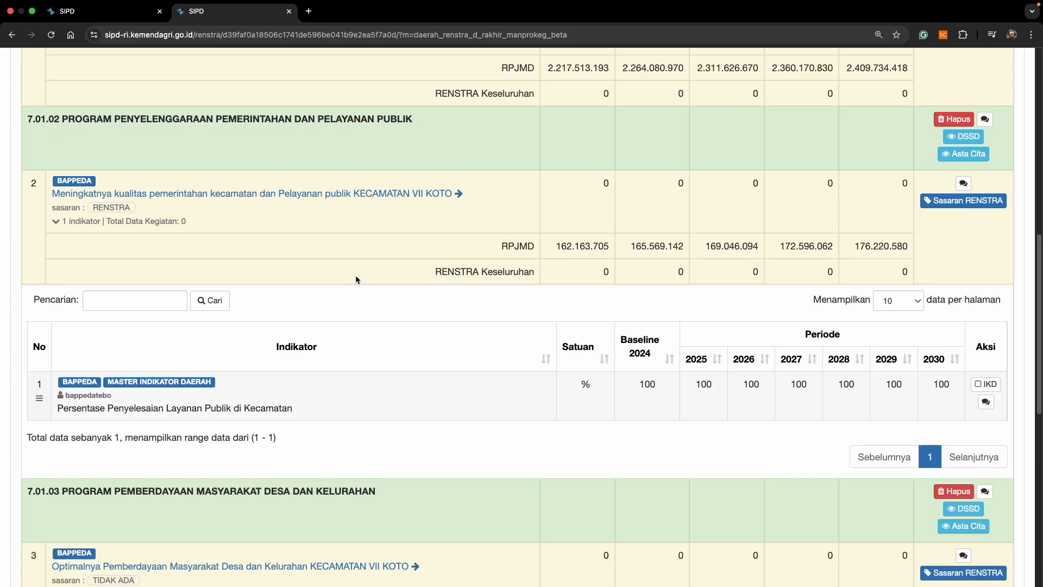
# Mark Persentase Penyelesaian Layanan Publik di Kecamatan as IKD with Aspek INDIKATOR KINERJA KUNCI and Bidang 7.01 KECAMATAN, and save.
pyautogui.scroll(-1, 357, 280)
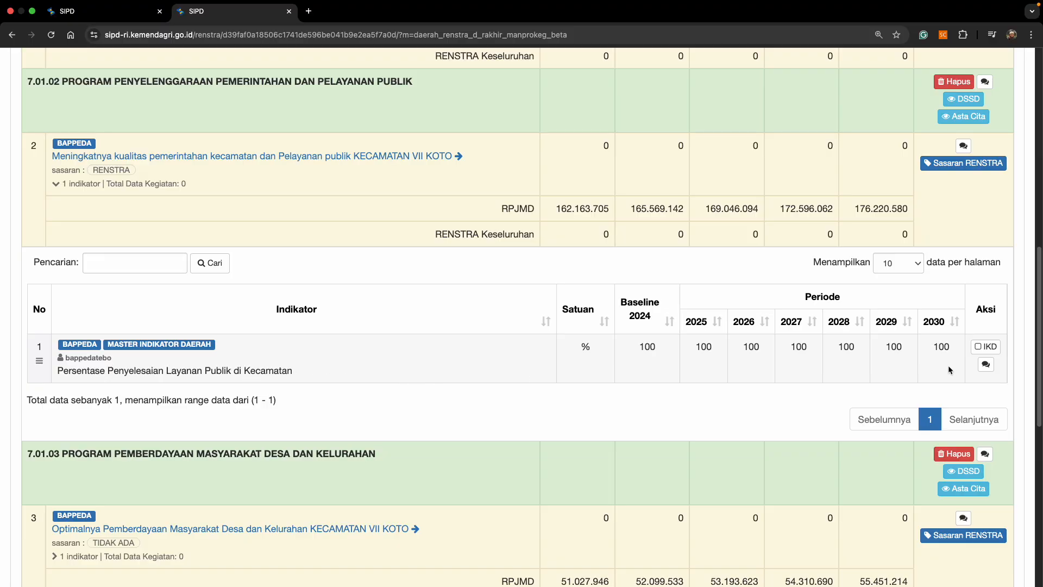
pyautogui.click(987, 347)
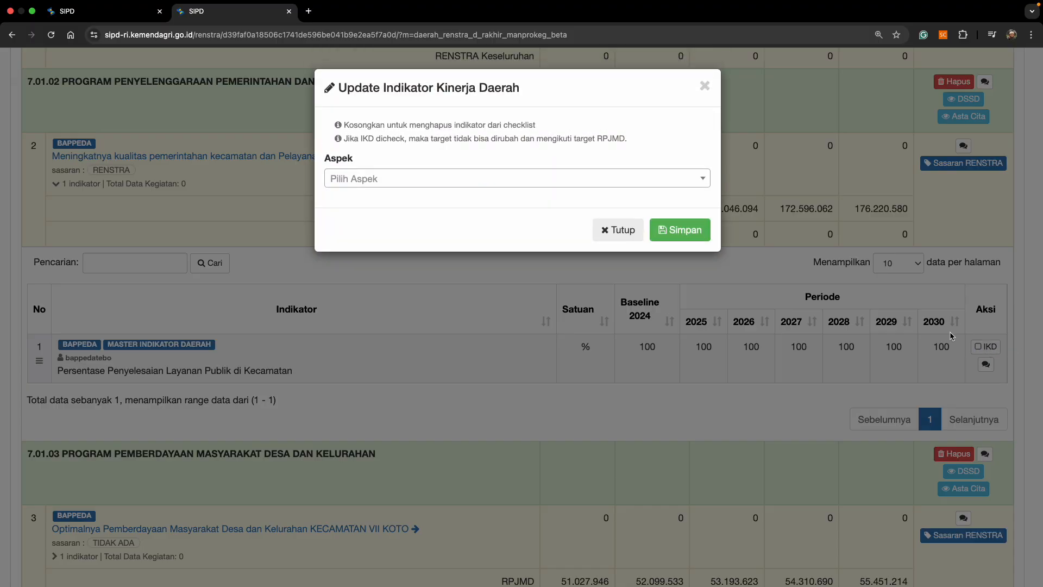
pyautogui.click(483, 180)
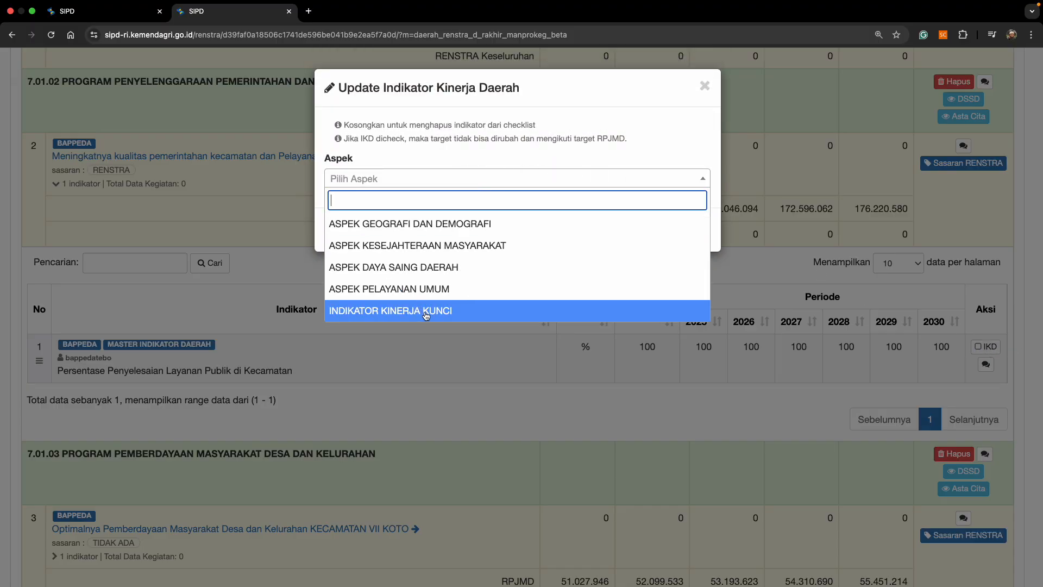
pyautogui.click(467, 315)
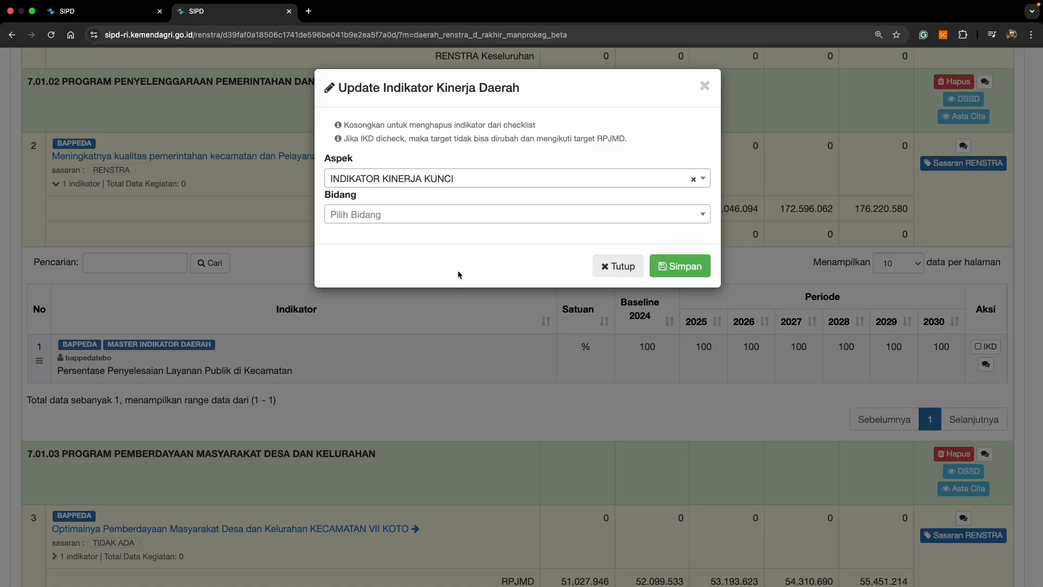
pyautogui.click(411, 214)
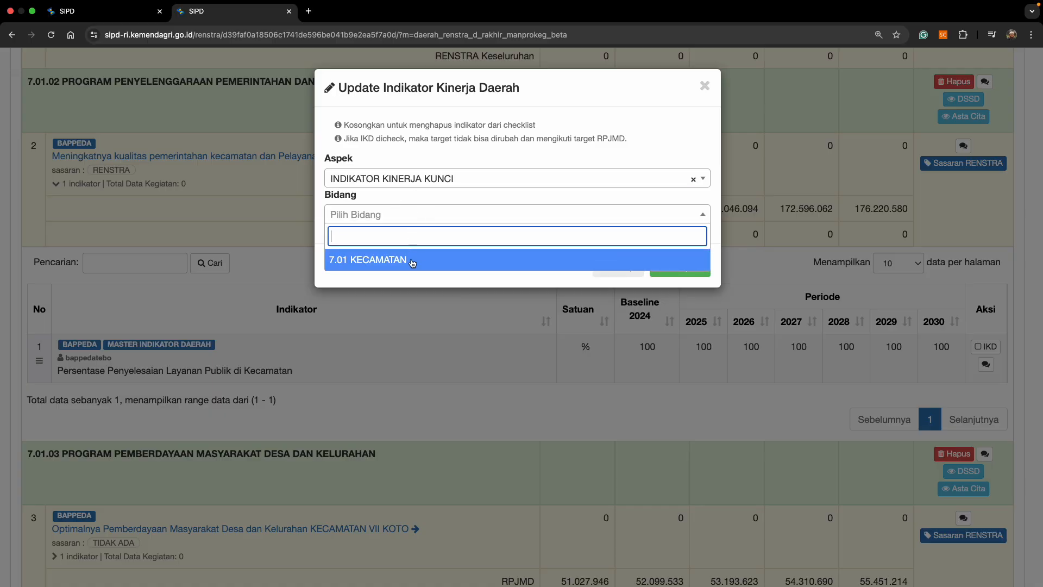
pyautogui.click(411, 263)
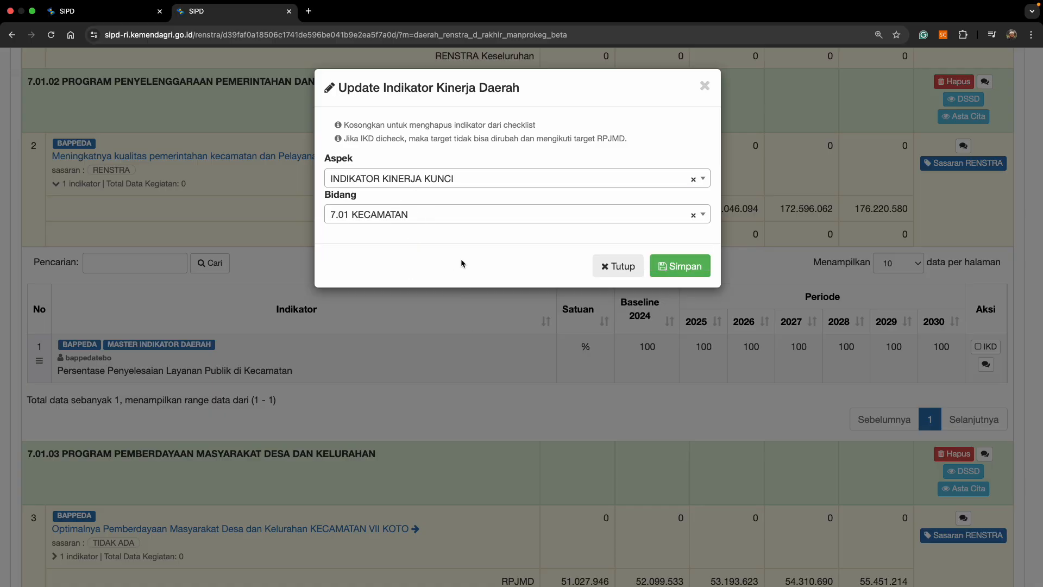
pyautogui.click(684, 268)
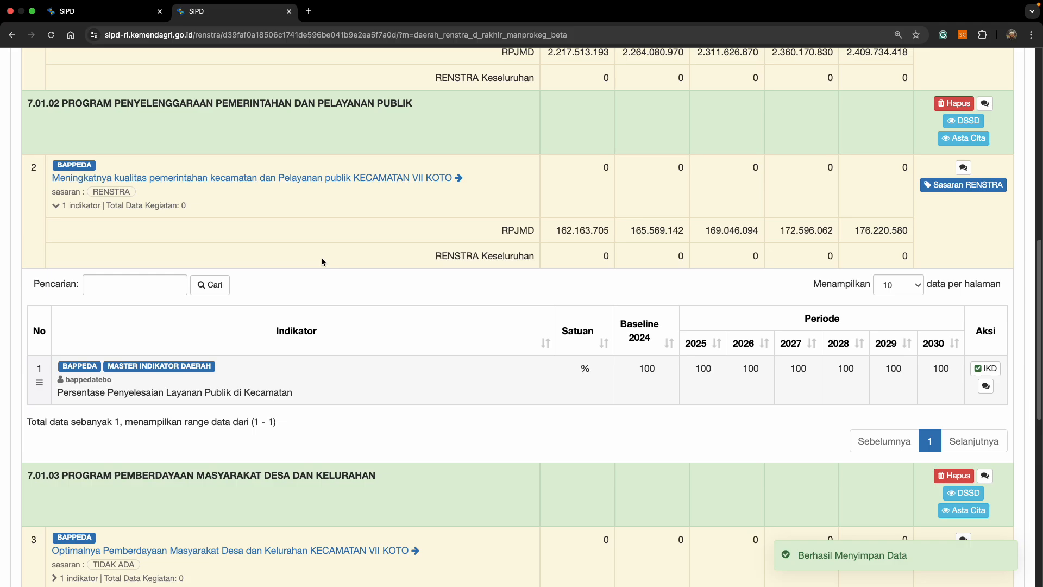
# Open the Kegiatan page of the 7.01.02 outcome Meningkatnya kualitas pemerintahan kecamatan dan Pelayanan publik in a new browser tab and switch to it.
pyautogui.scroll(-3, 322, 260)
pyautogui.scroll(-2, 321, 262)
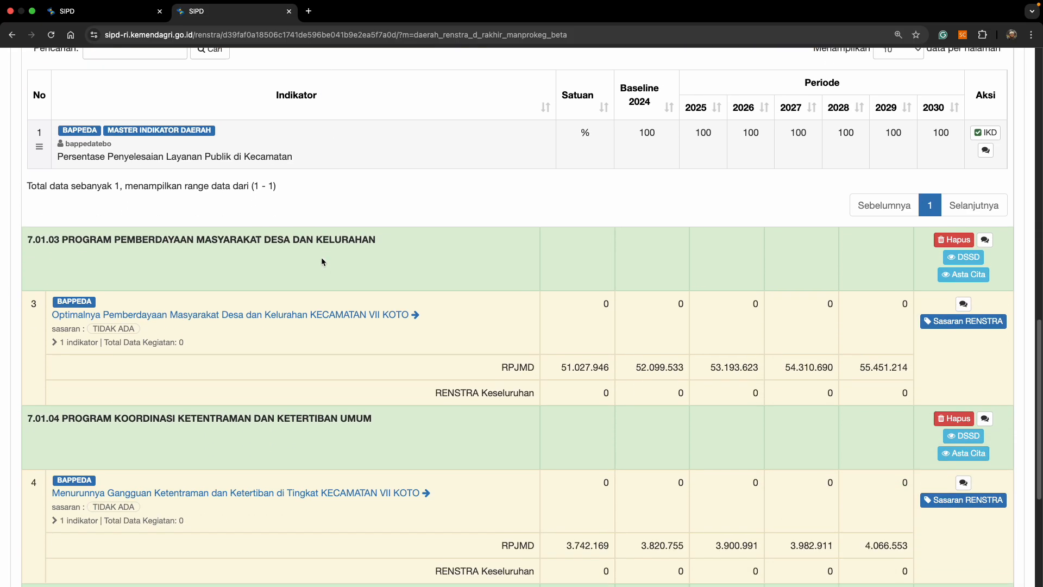
pyautogui.scroll(-2, 269, 276)
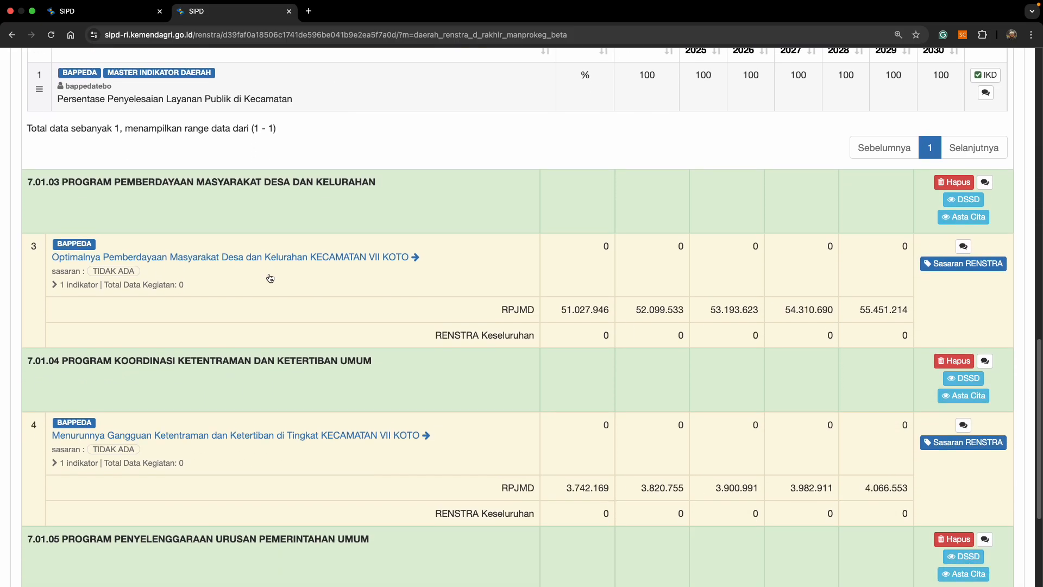
pyautogui.scroll(-2, 269, 273)
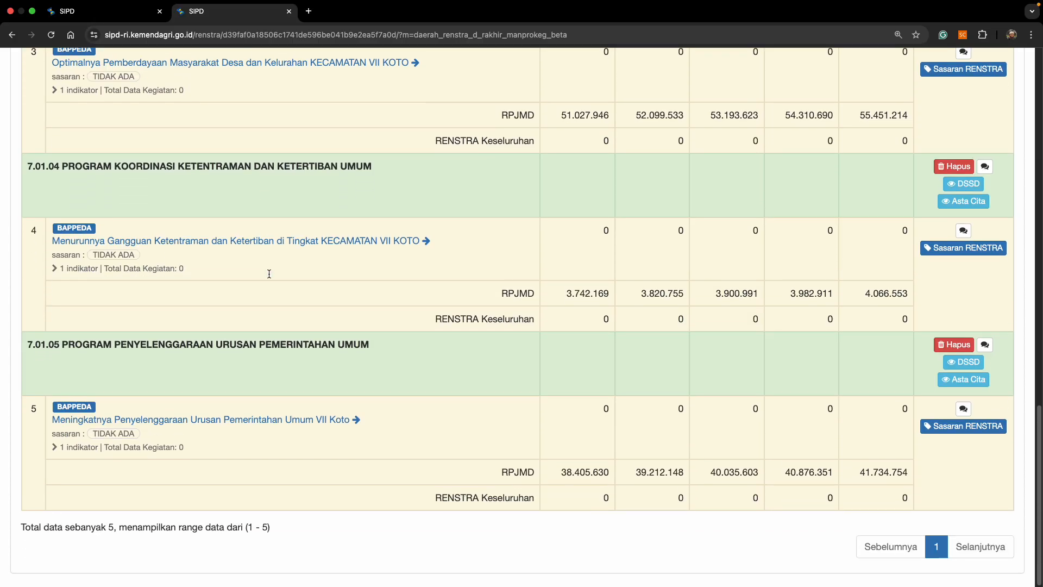
pyautogui.scroll(9, 270, 274)
pyautogui.scroll(1, 271, 277)
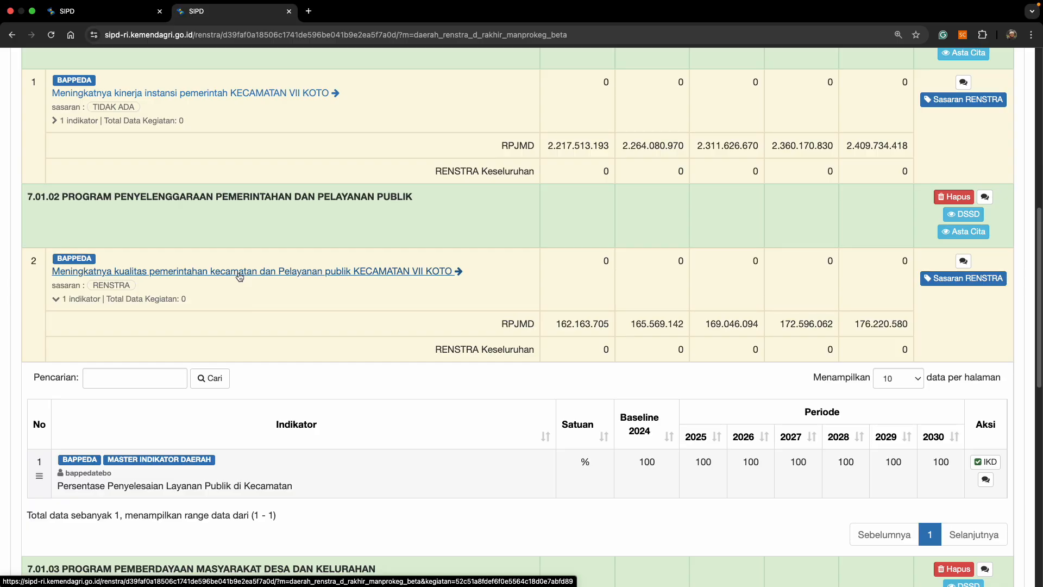
pyautogui.keyDown('super'); pyautogui.click(183, 275); pyautogui.keyUp('super')
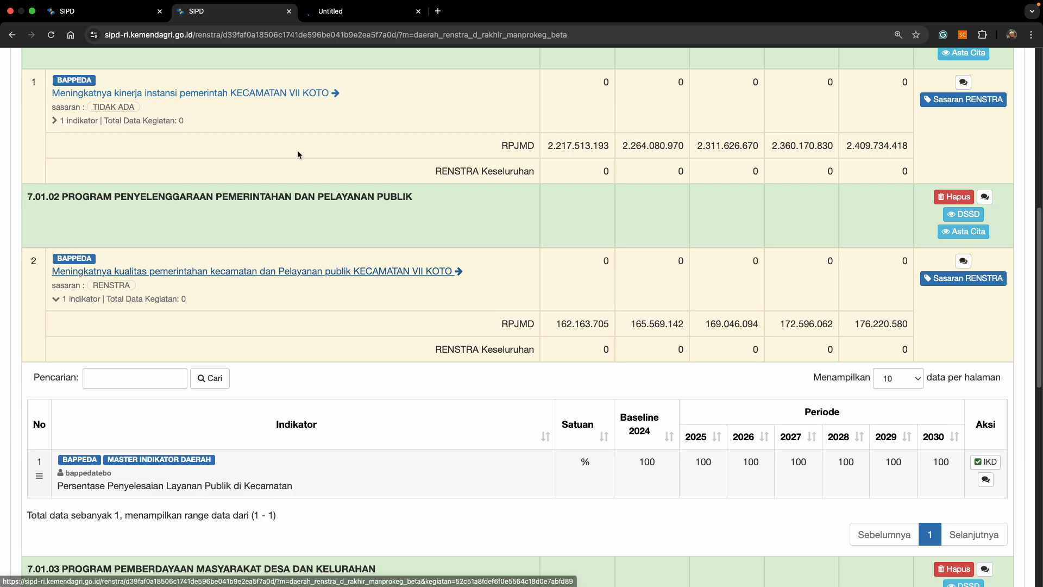
pyautogui.click(352, 16)
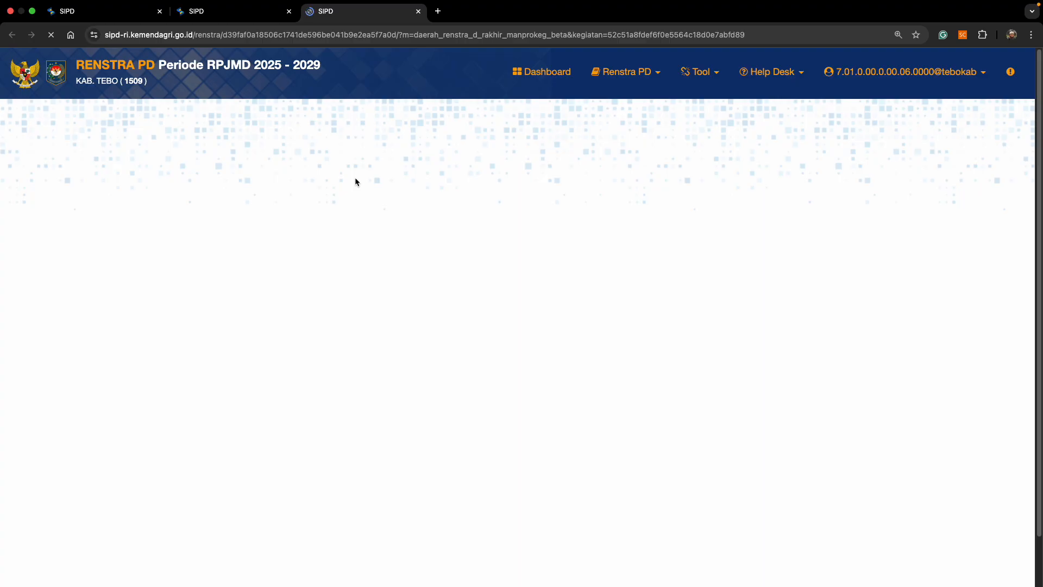
pyautogui.scroll(-2, 369, 256)
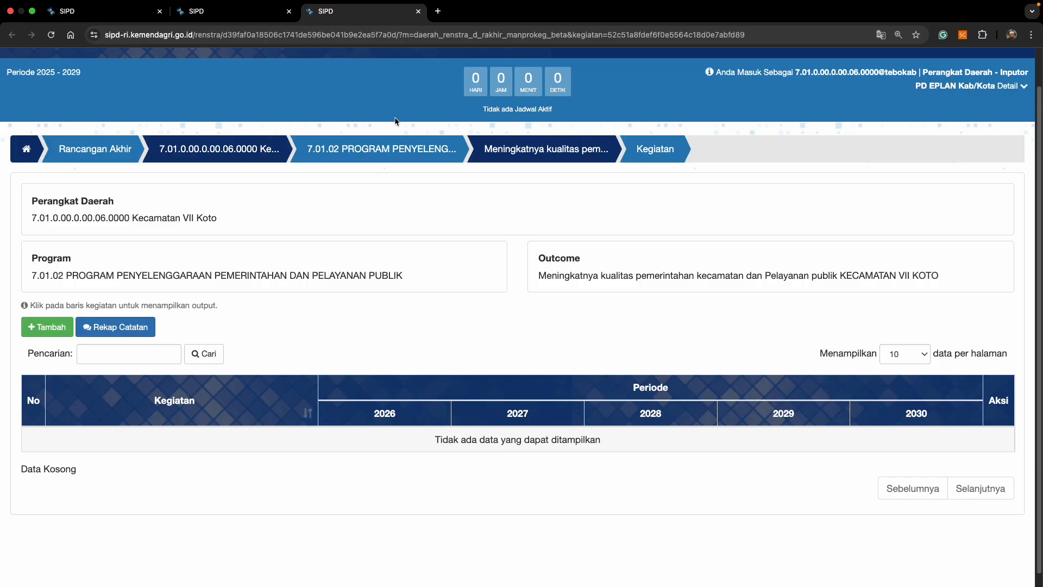
# Close the 7.01.02 Kegiatan page and open the Kegiatan page of the 7.01.01 outcome Meningkatnya kinerja instansi pemerintah in a new browser tab.
pyautogui.click(260, 11)
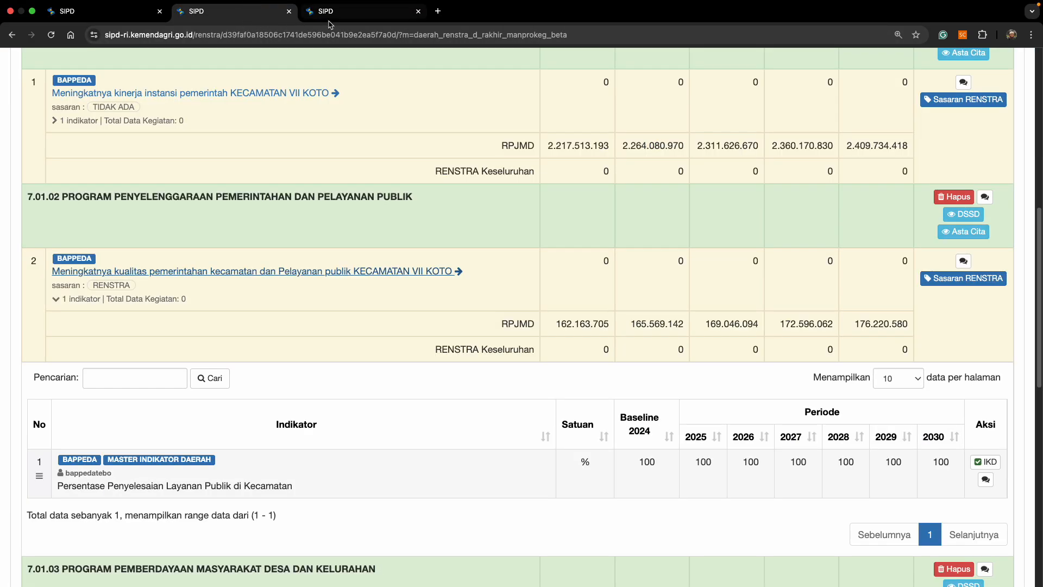
pyautogui.click(354, 15)
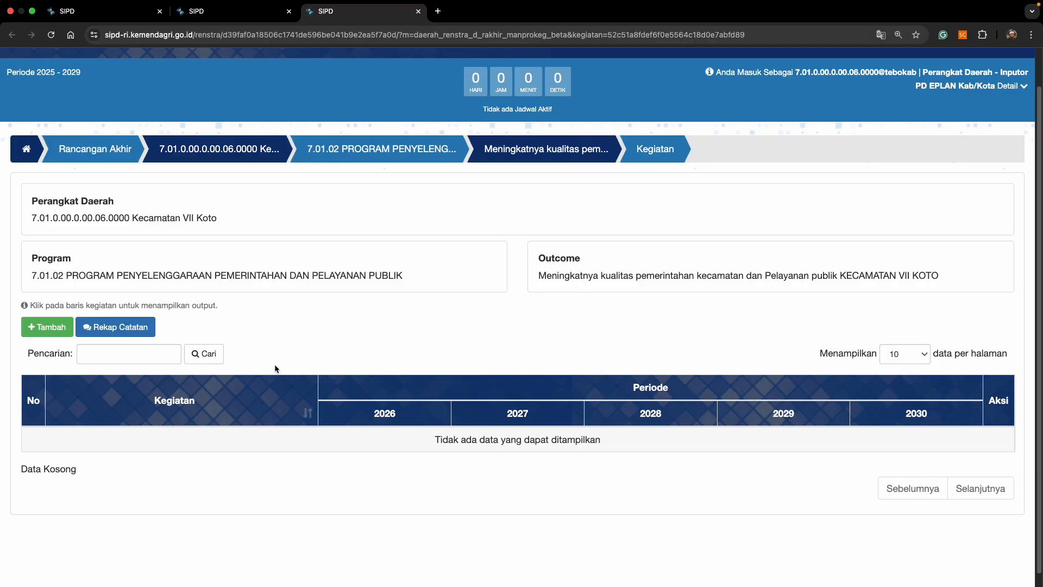
pyautogui.scroll(-1, 391, 419)
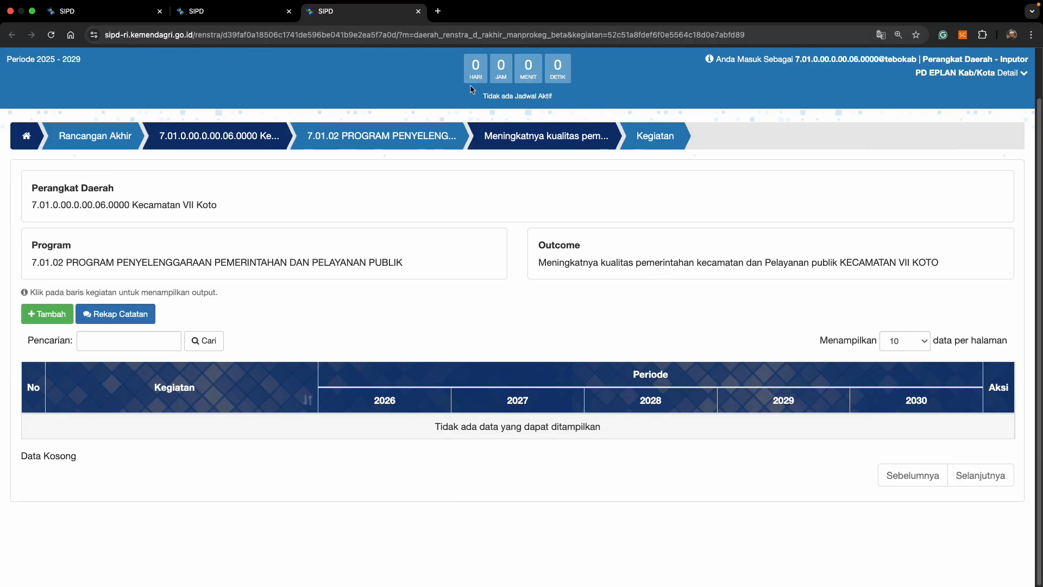
pyautogui.click(420, 12)
pyautogui.scroll(8, 357, 204)
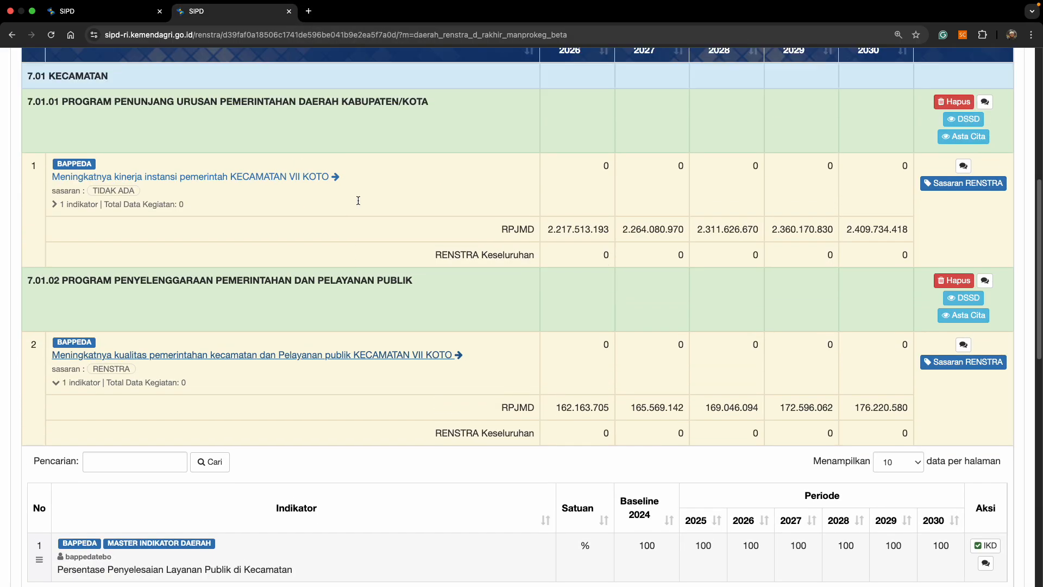
pyautogui.scroll(-3, 363, 211)
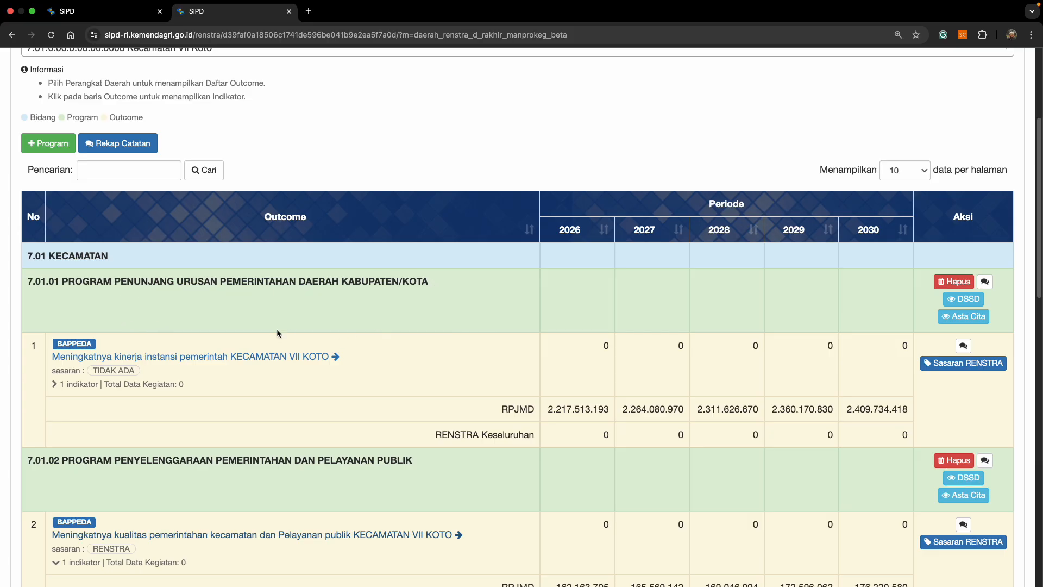
pyautogui.keyDown('super'); pyautogui.click(115, 359); pyautogui.keyUp('super')
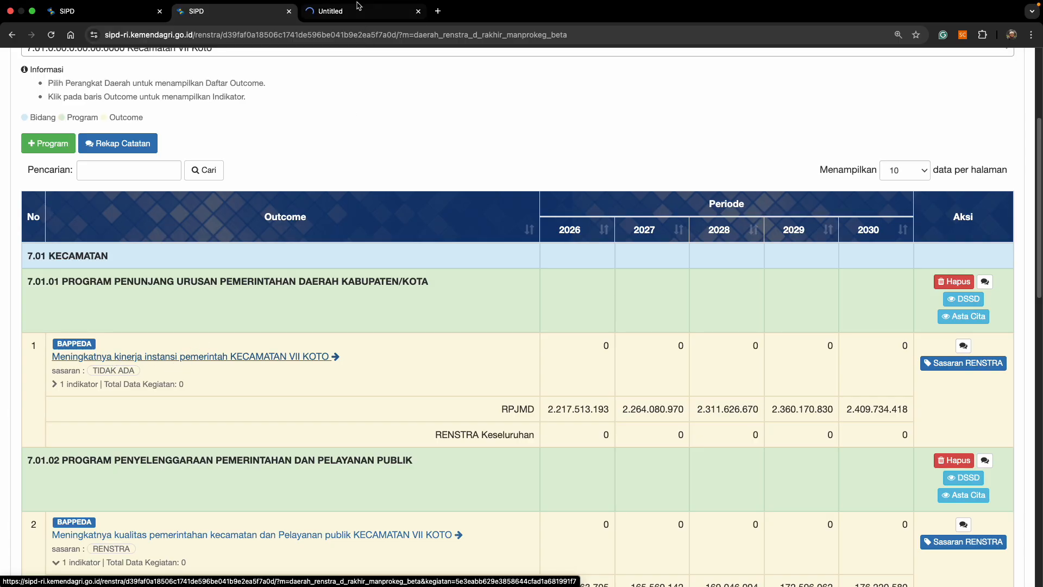
pyautogui.click(359, 7)
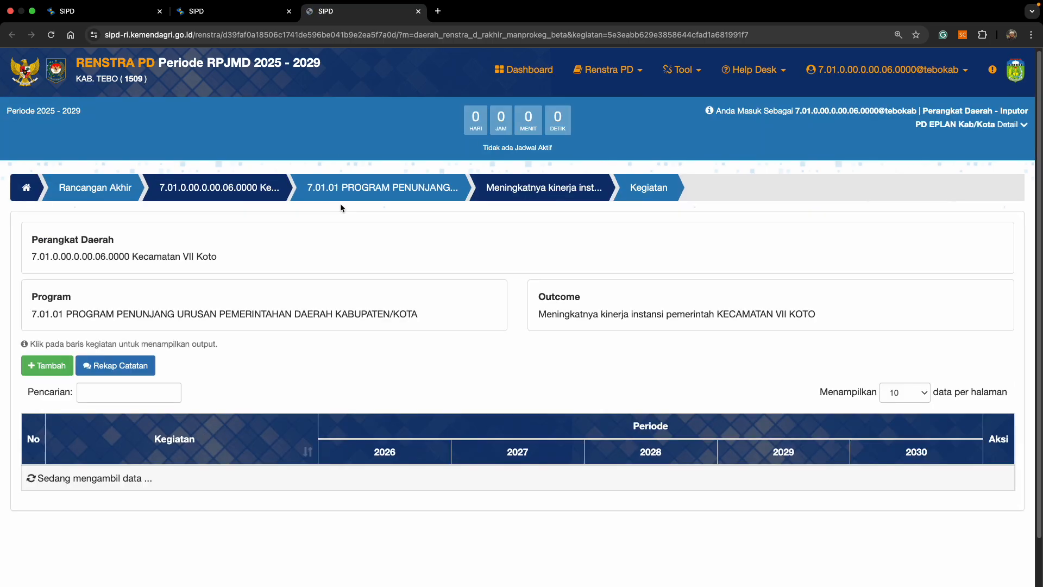
# Add Kegiatan 7.01.01.2.01, 2.02, 2.03, 2.05, 2.06, 2.07 and 2.09 to the 7.01.01 outcome and save.
pyautogui.scroll(-1, 341, 205)
pyautogui.scroll(-1, 341, 204)
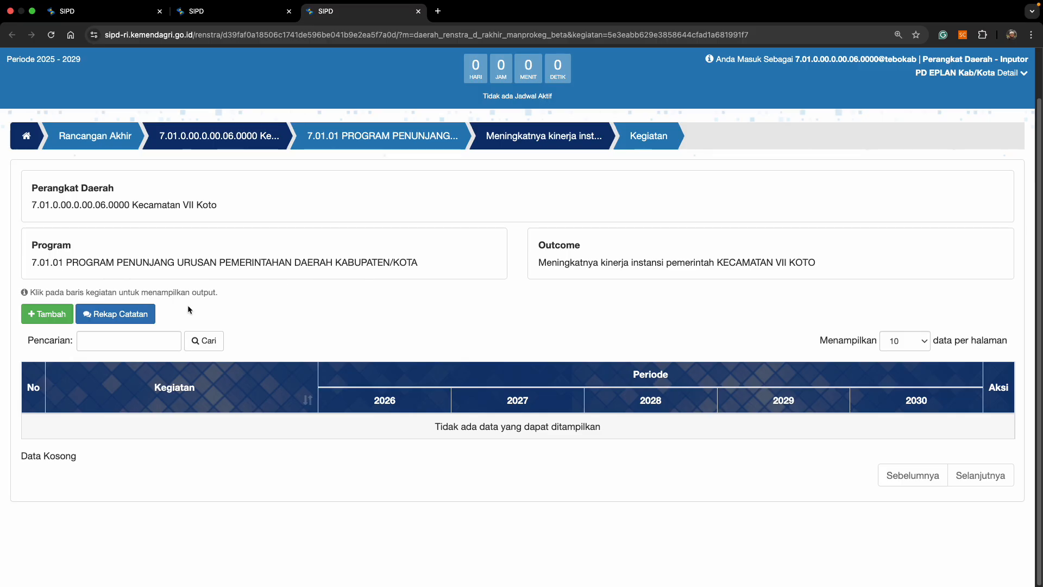
pyautogui.click(52, 321)
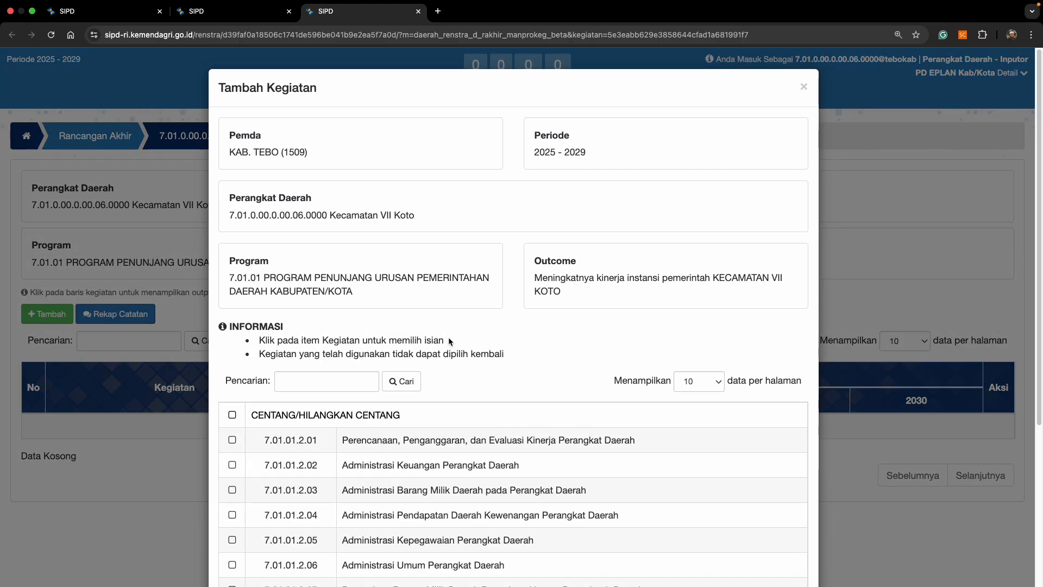
pyautogui.scroll(-3, 449, 341)
pyautogui.scroll(-2, 448, 341)
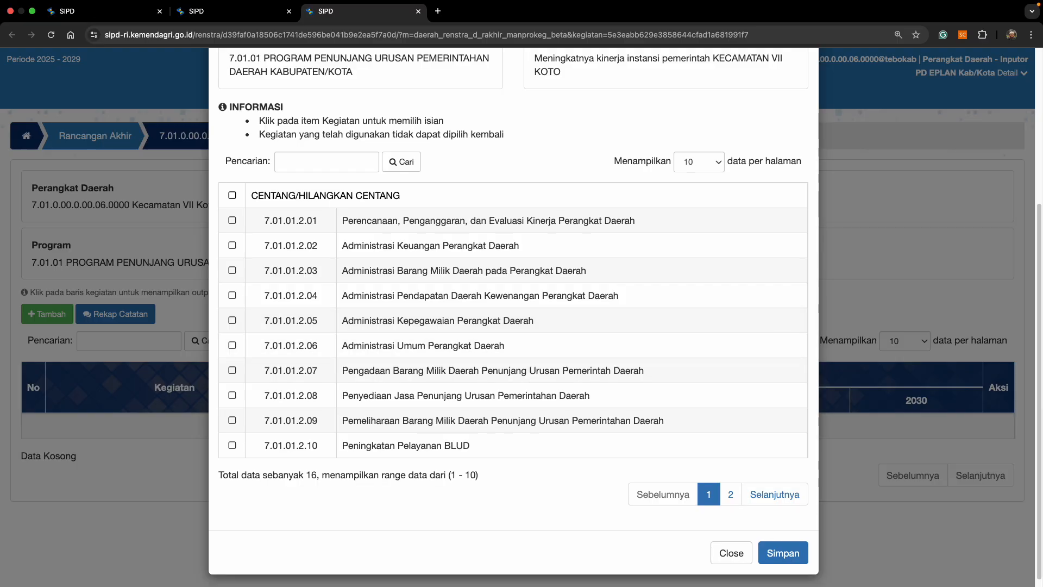
pyautogui.click(255, 223)
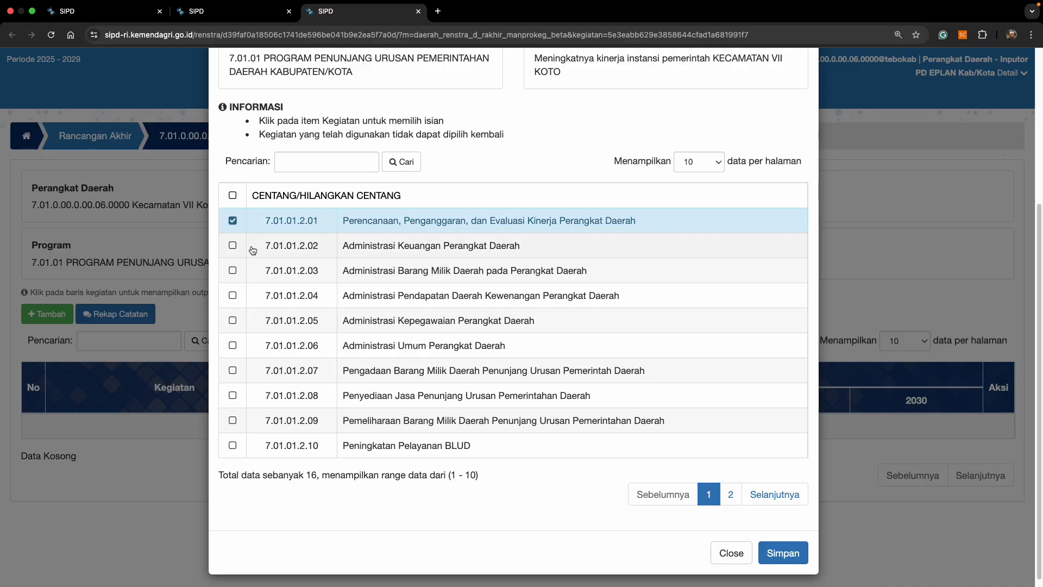
pyautogui.click(252, 250)
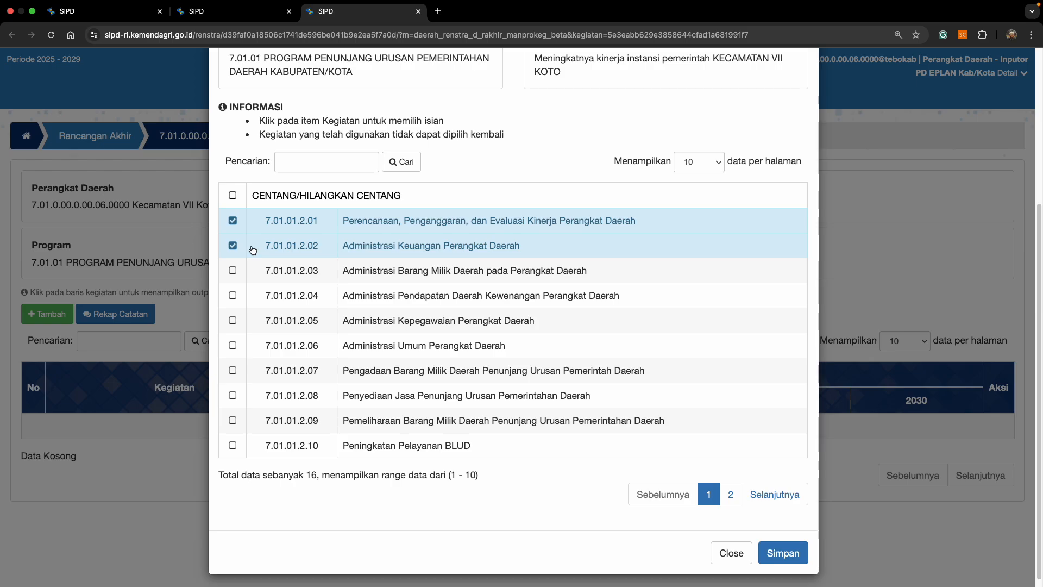
pyautogui.click(249, 273)
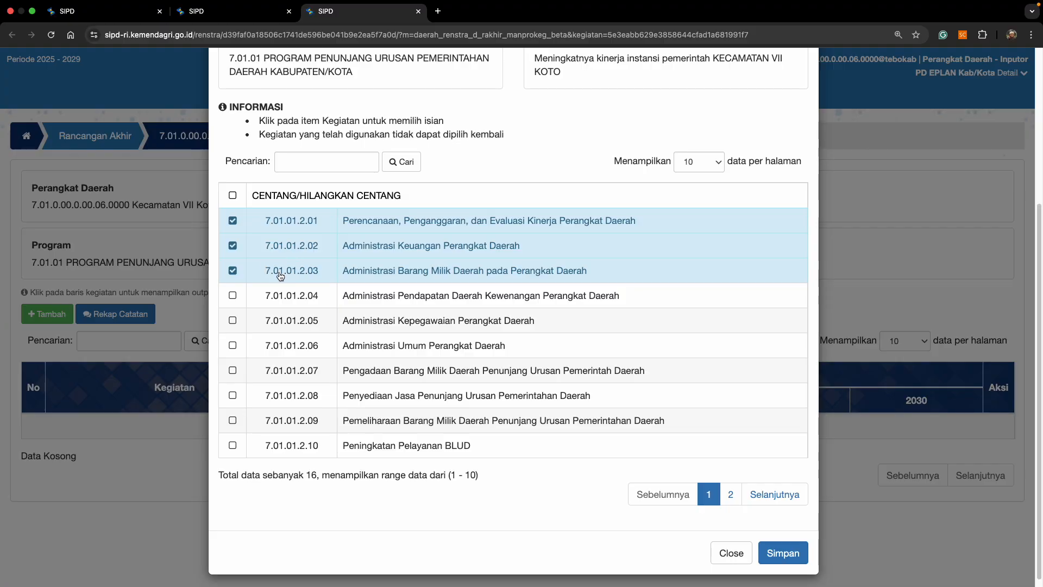
pyautogui.click(256, 325)
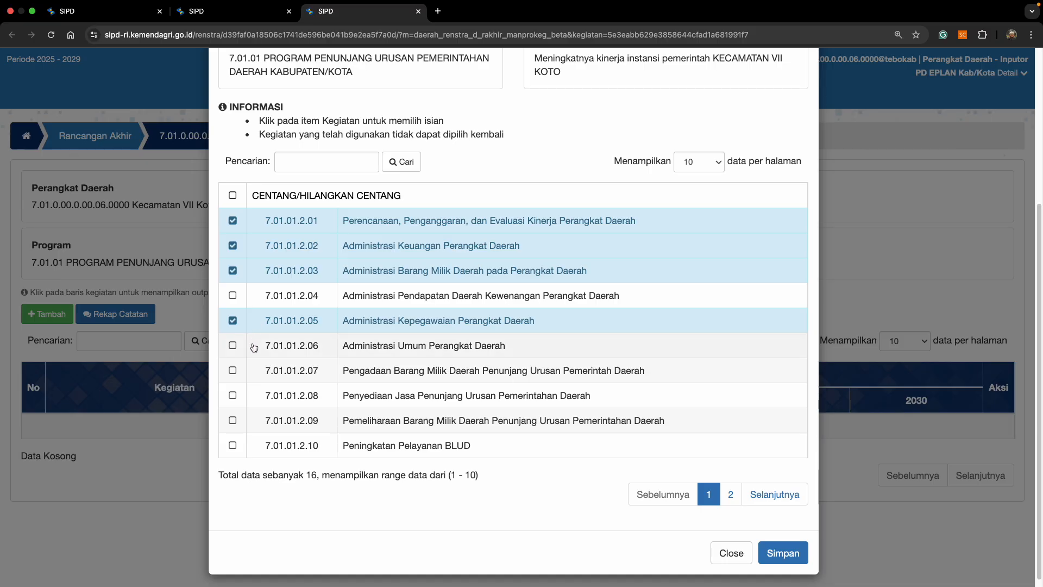
pyautogui.click(254, 343)
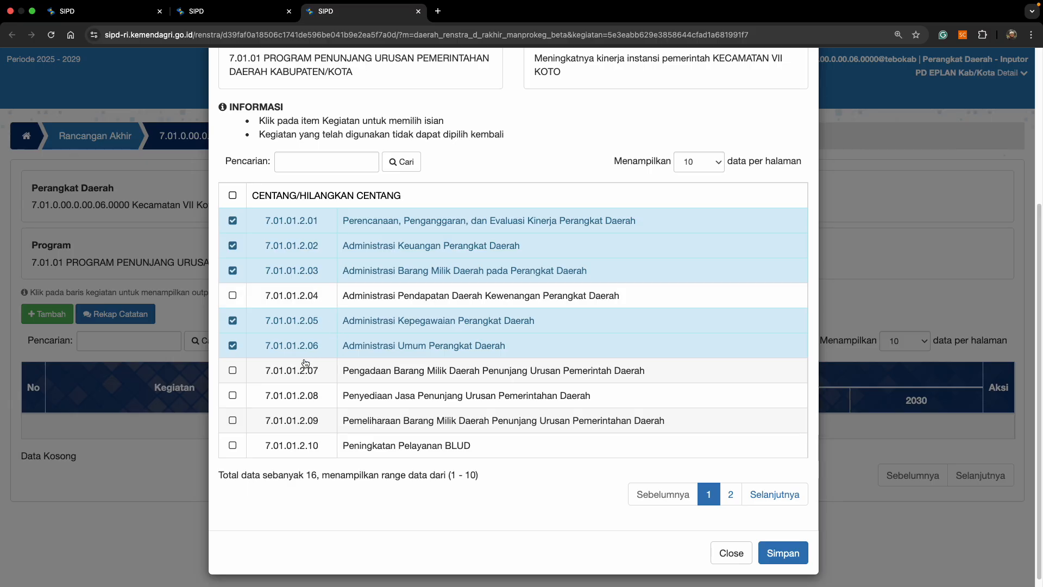
pyautogui.click(263, 377)
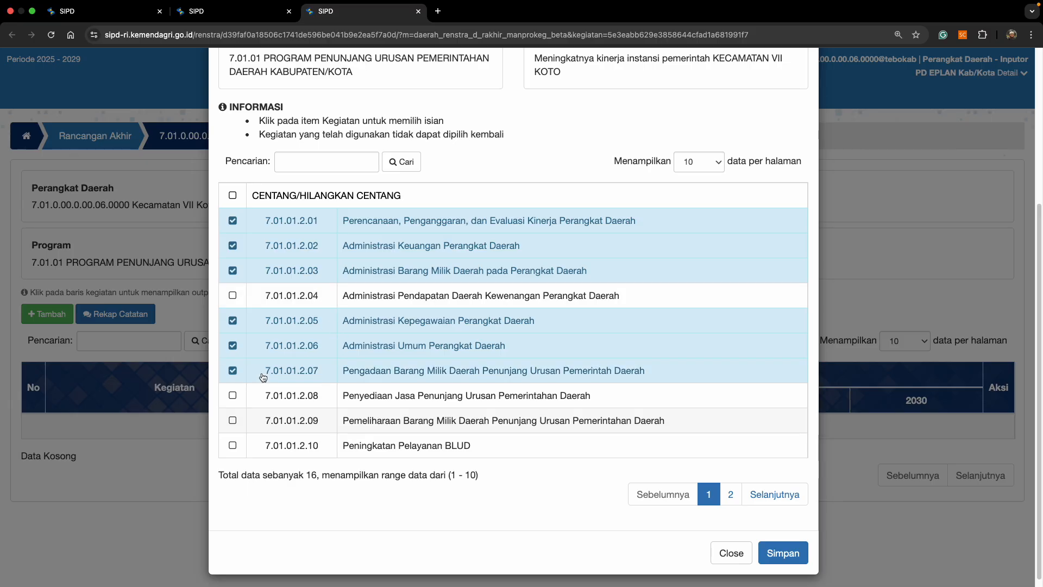
pyautogui.click(258, 421)
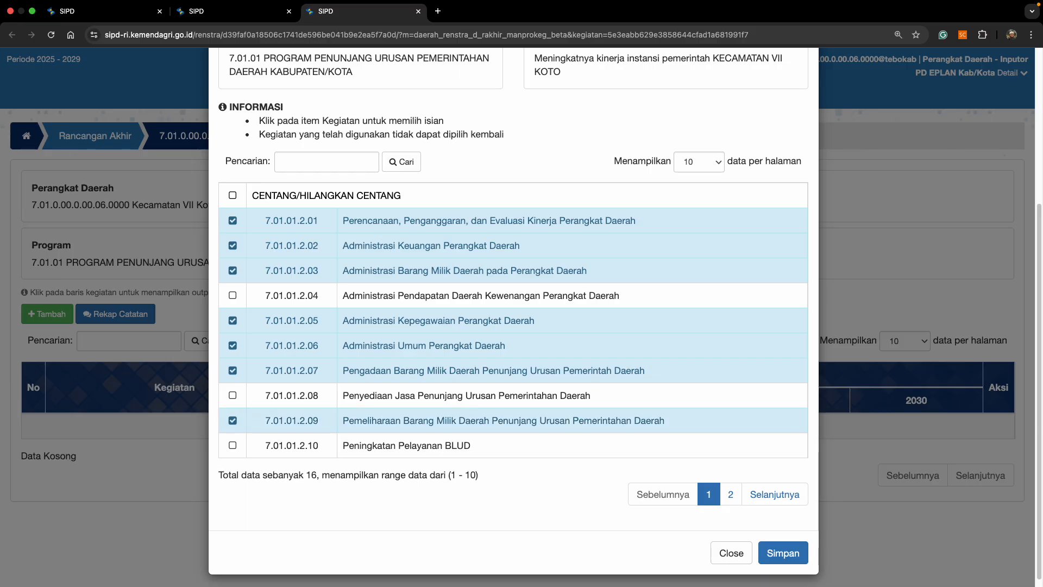
pyautogui.click(780, 554)
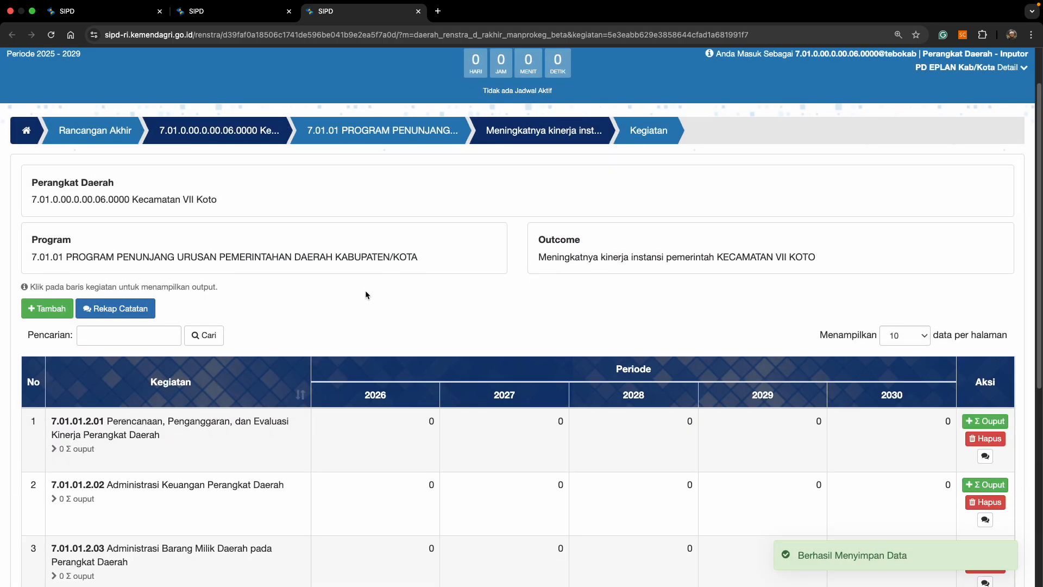
# Review the list of Kegiatan added under program 7.01.01.
pyautogui.scroll(-2, 366, 290)
pyautogui.scroll(-2, 365, 294)
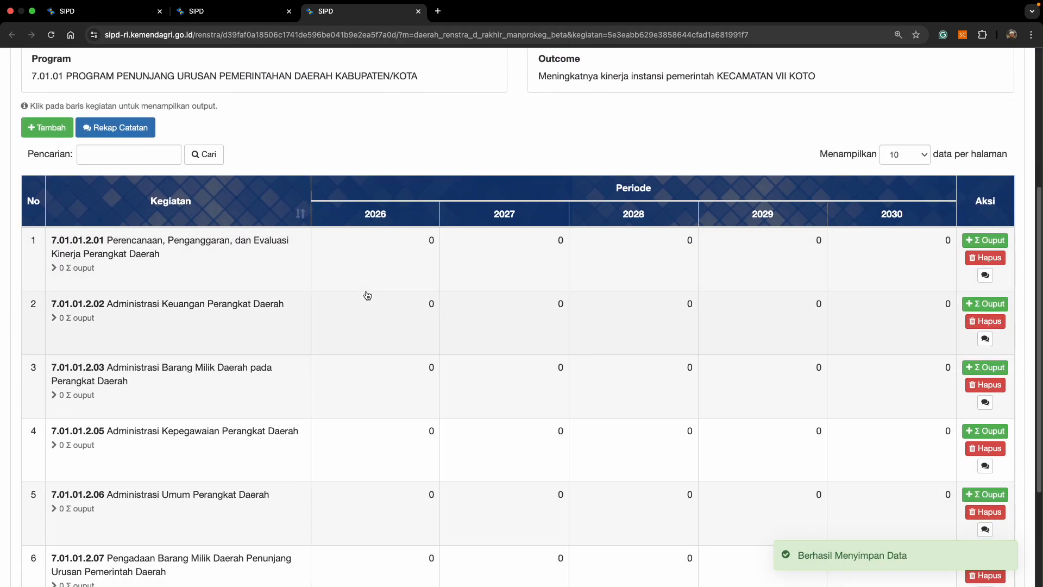
pyautogui.scroll(-3, 367, 295)
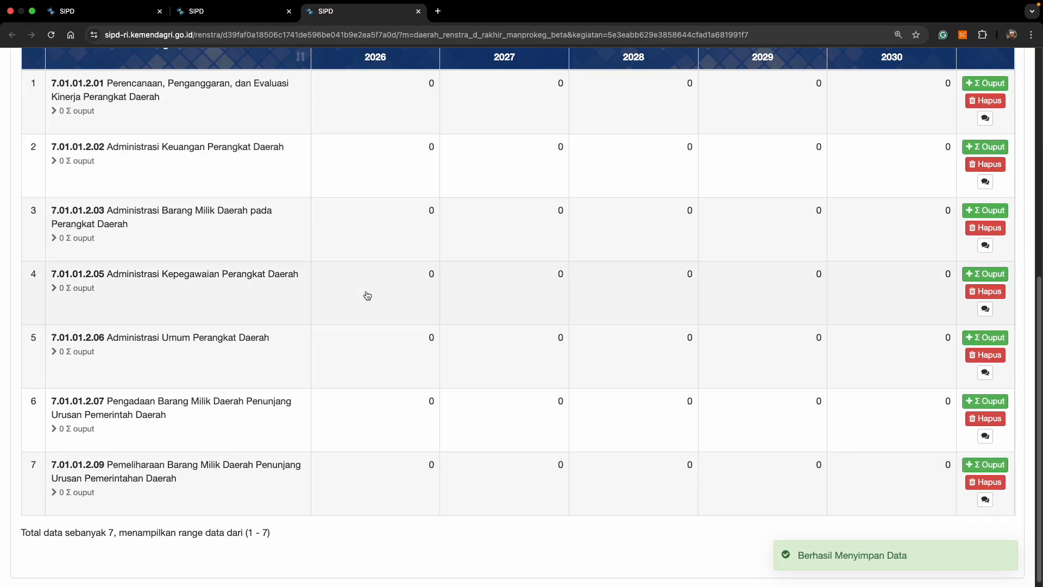
pyautogui.scroll(1, 367, 295)
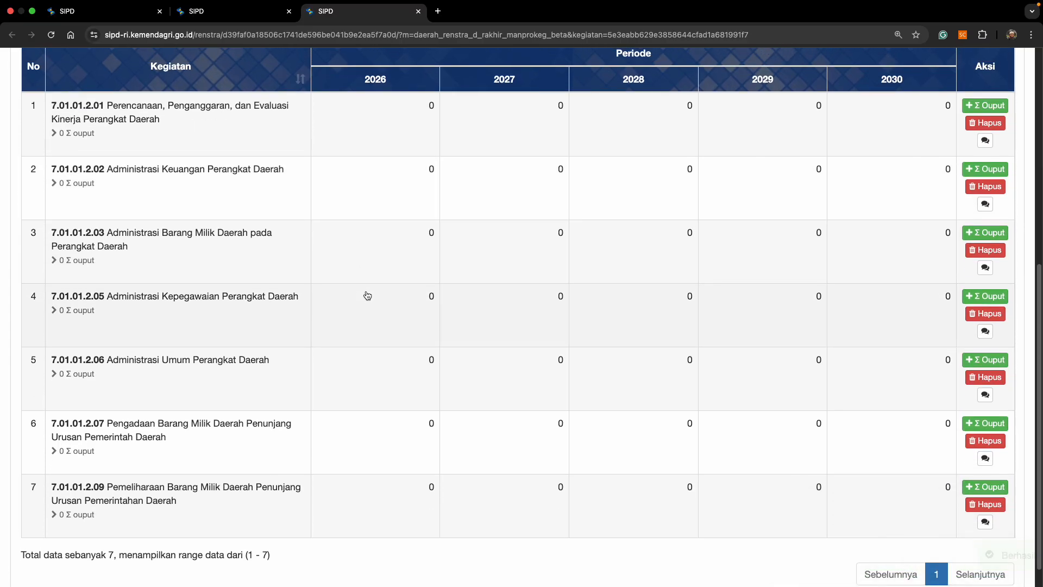
pyautogui.scroll(3, 367, 294)
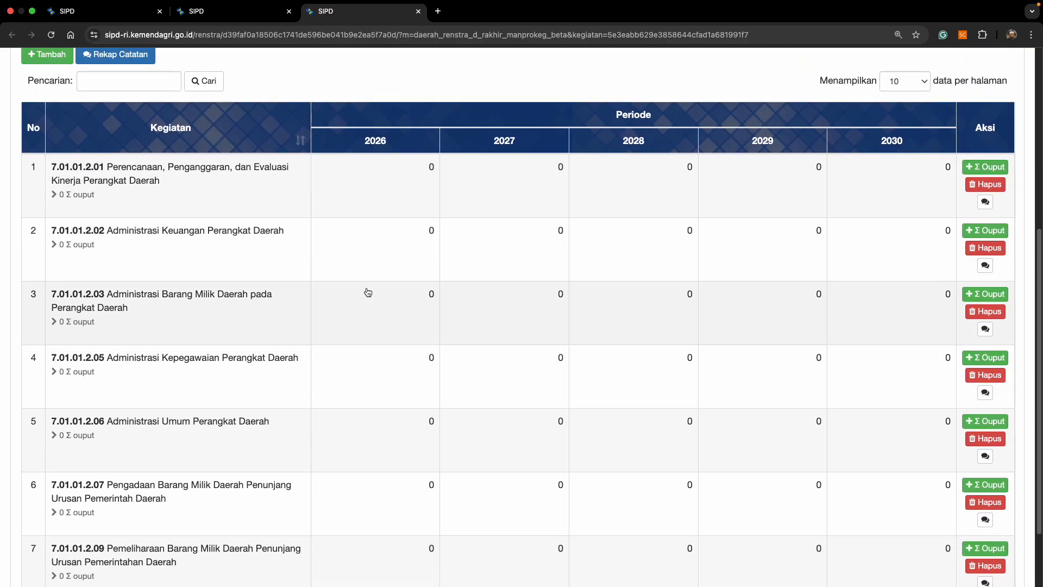
pyautogui.scroll(1, 368, 291)
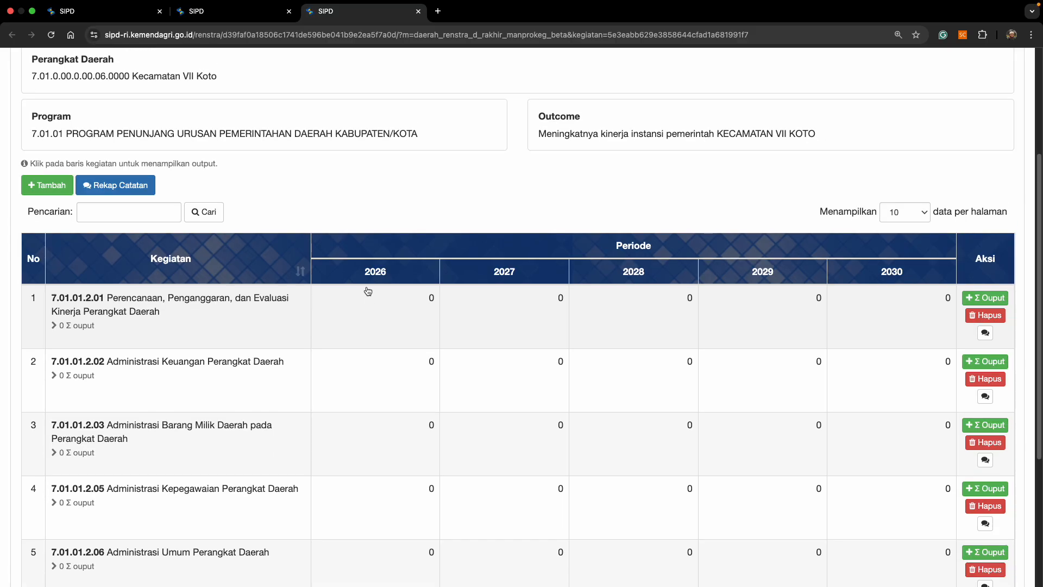
pyautogui.scroll(-1, 368, 291)
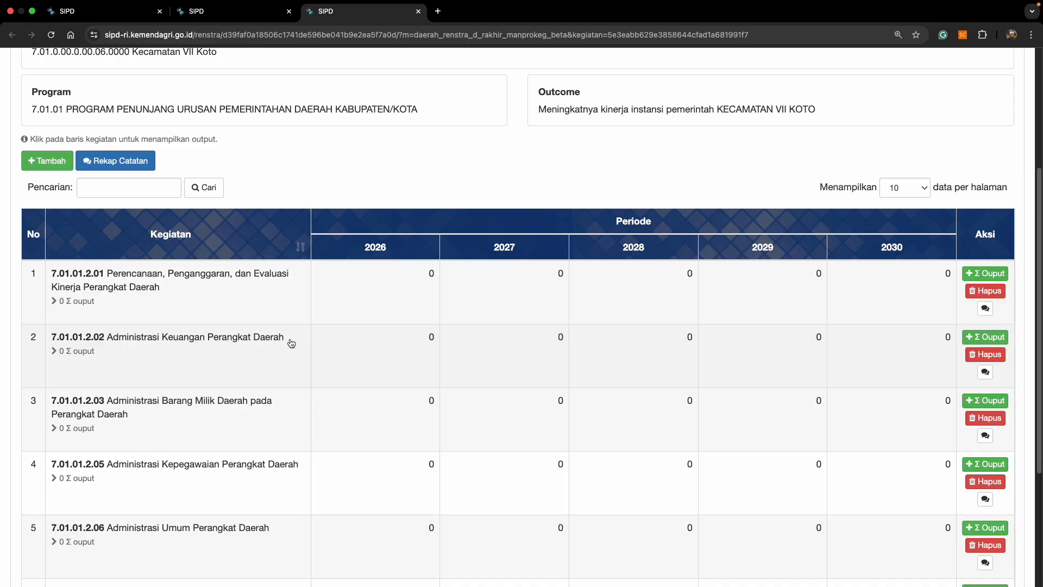
# Add an output to Kegiatan 7.01.01.2.02 with Urutan 1 and Urai Terselenggaranya Administrasi Keuangan Perangkat Daerah, reusing the Kegiatan's name, and save.
pyautogui.moveTo(292, 342); pyautogui.dragTo(108, 341)
pyautogui.press('super+c')
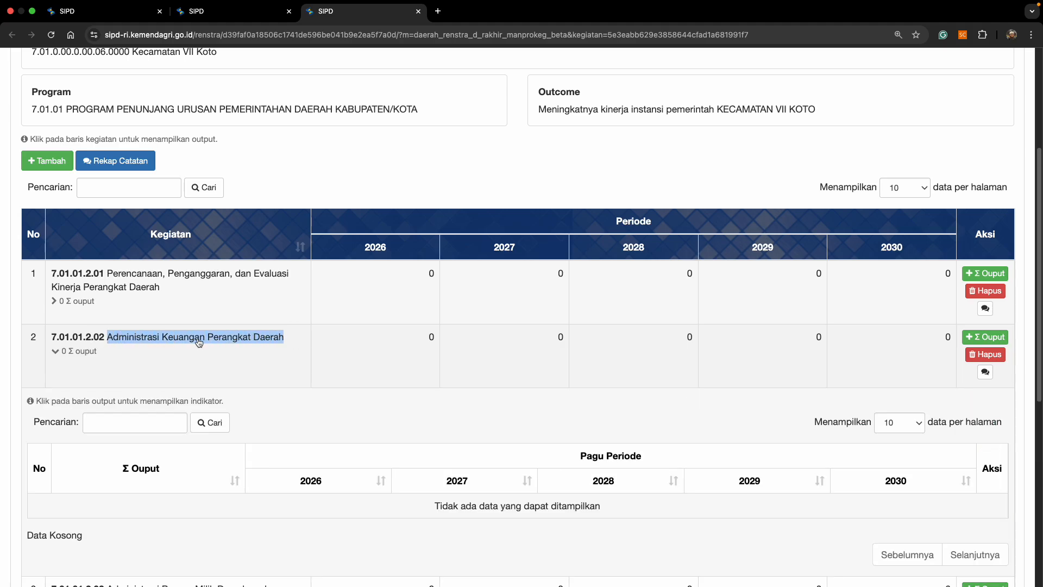
pyautogui.click(990, 341)
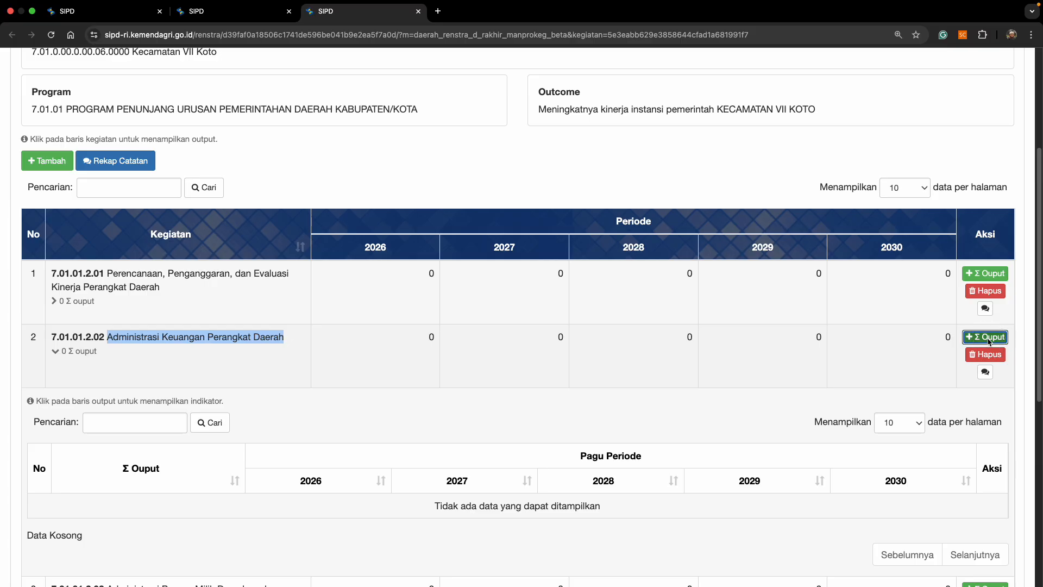
pyautogui.click(352, 331)
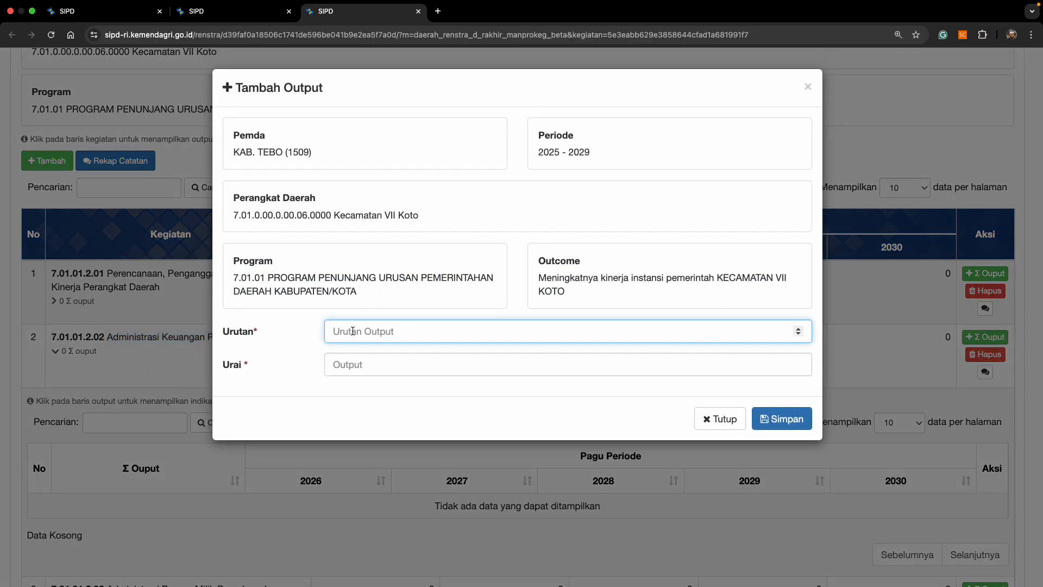
pyautogui.write('1')
pyautogui.click(356, 367)
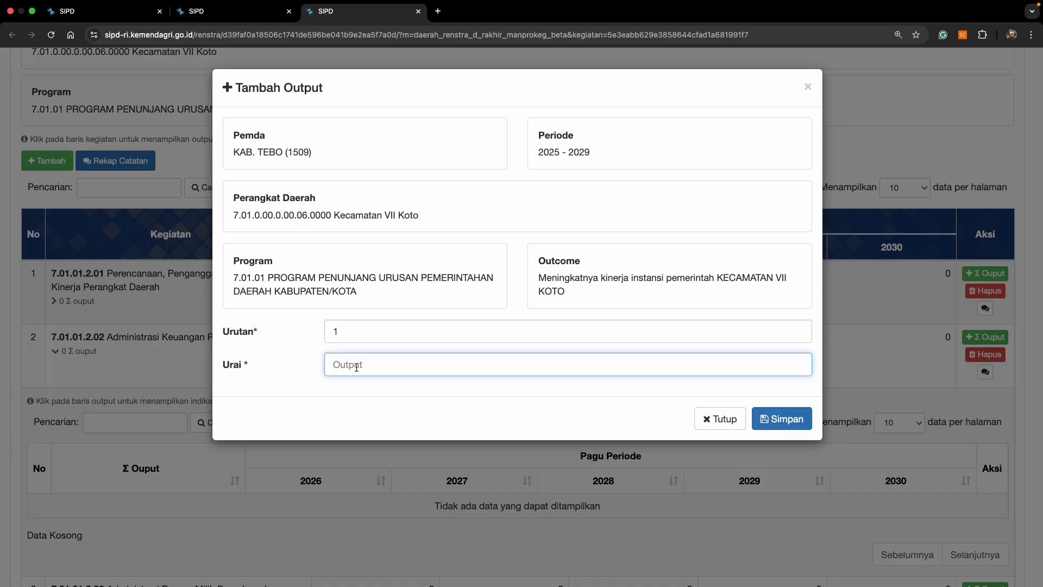
pyautogui.write('Terselenggaranya')
pyautogui.press('super+v')
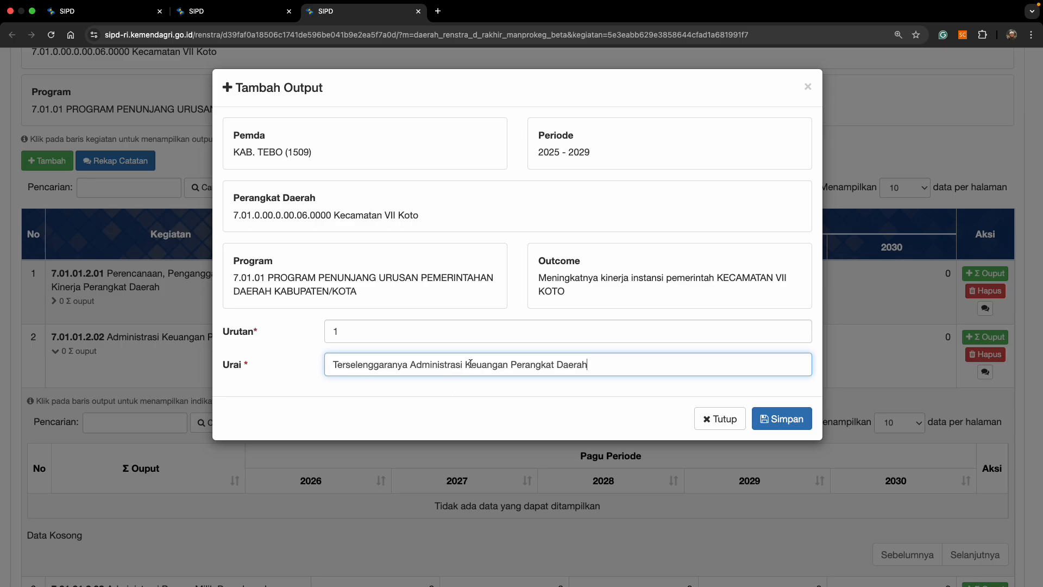
pyautogui.click(777, 418)
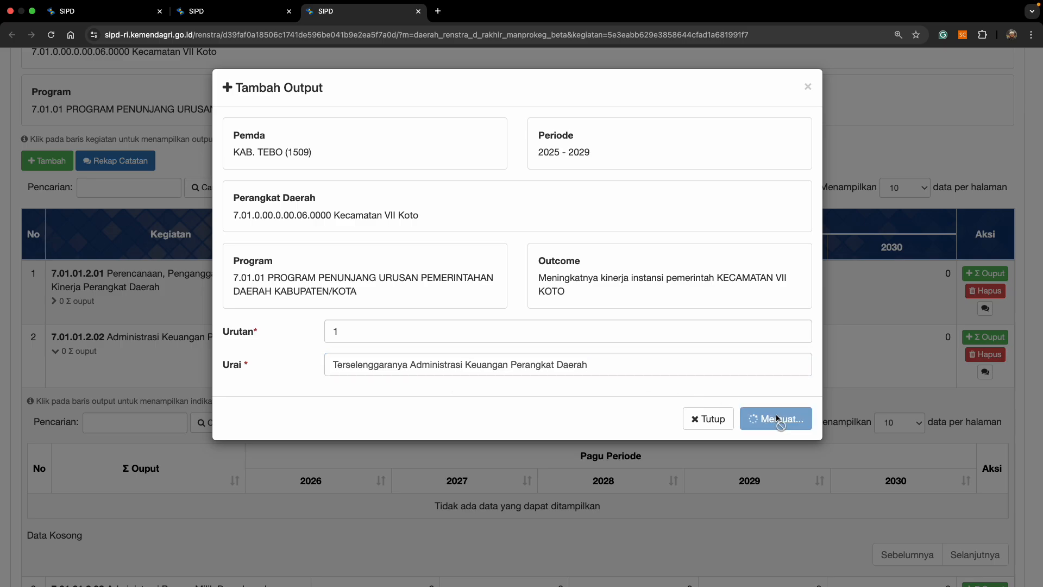
# Open the Sub Kegiatan page of the output Terselenggaranya Administrasi Keuangan Perangkat Daerah under Kegiatan 7.01.01.2.02.
pyautogui.scroll(-2, 168, 321)
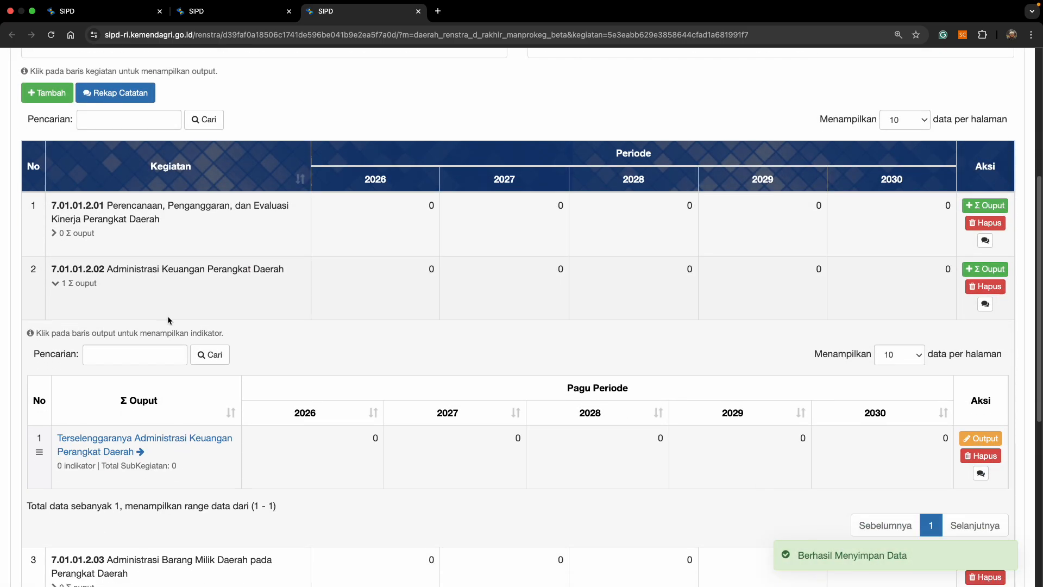
pyautogui.scroll(-3, 169, 320)
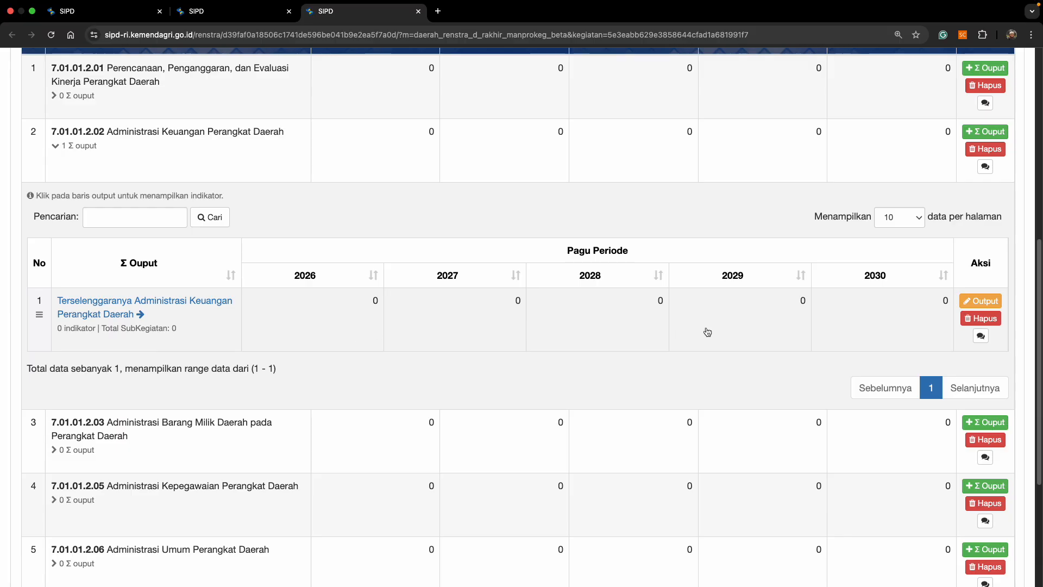
pyautogui.click(166, 306)
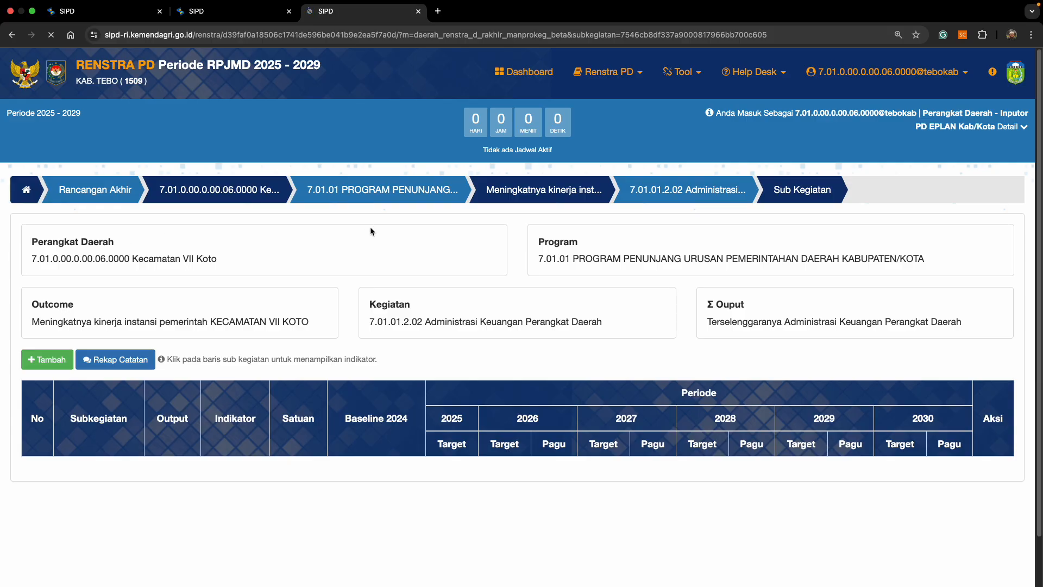
# Add Subkegiatan 7.01.01.2.02.0001 Penyediaan Gaji dan Tunjangan ASN and 7.01.01.2.02.0003 Pelaksanaan Penatausahaan dan Pengujian/Verifikasi Keuangan SKPD to the output and save.
pyautogui.scroll(-2, 436, 307)
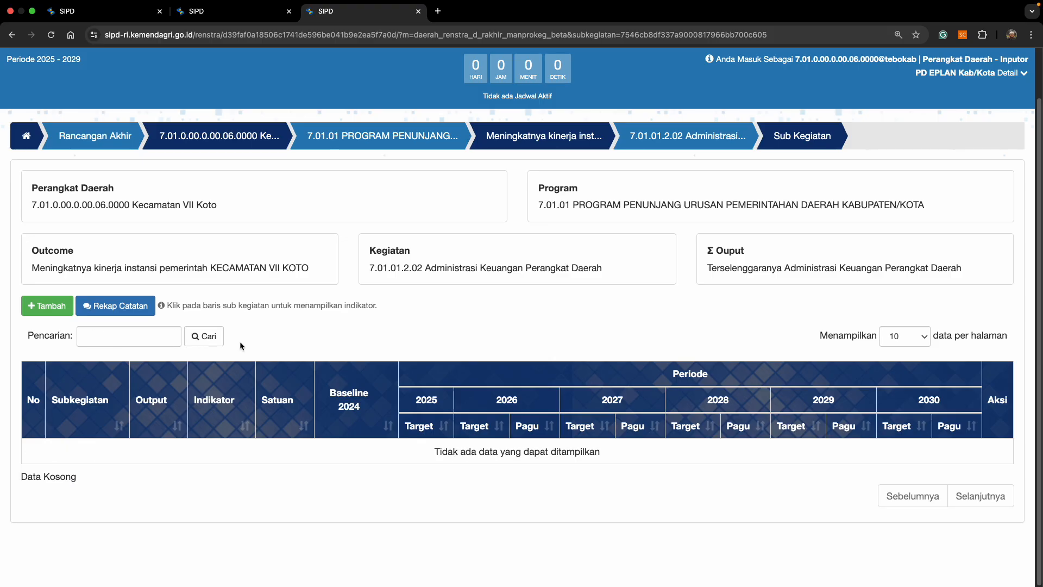
pyautogui.click(54, 312)
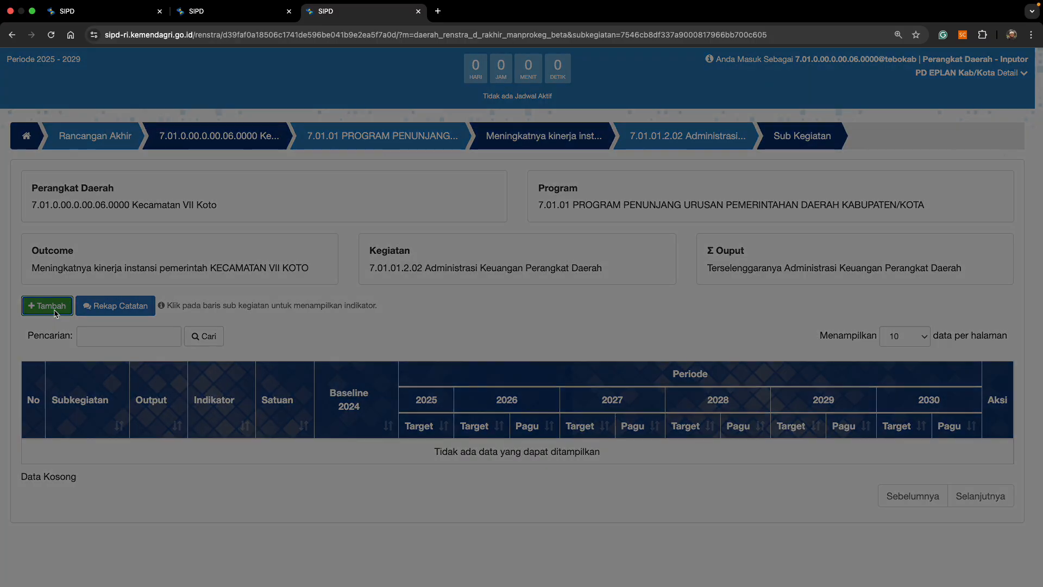
pyautogui.scroll(-1, 434, 311)
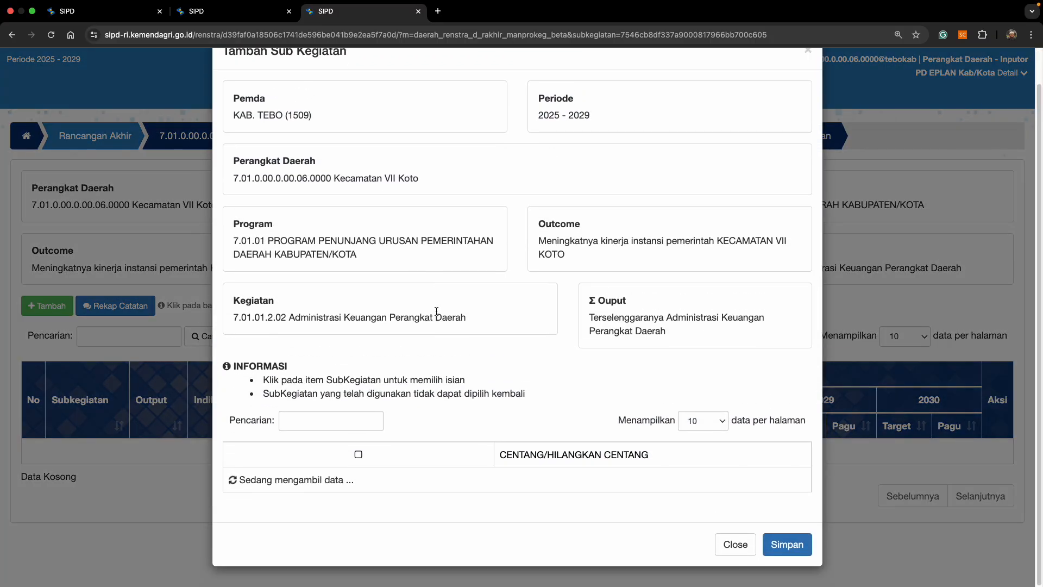
pyautogui.scroll(-1, 436, 312)
pyautogui.scroll(-5, 437, 311)
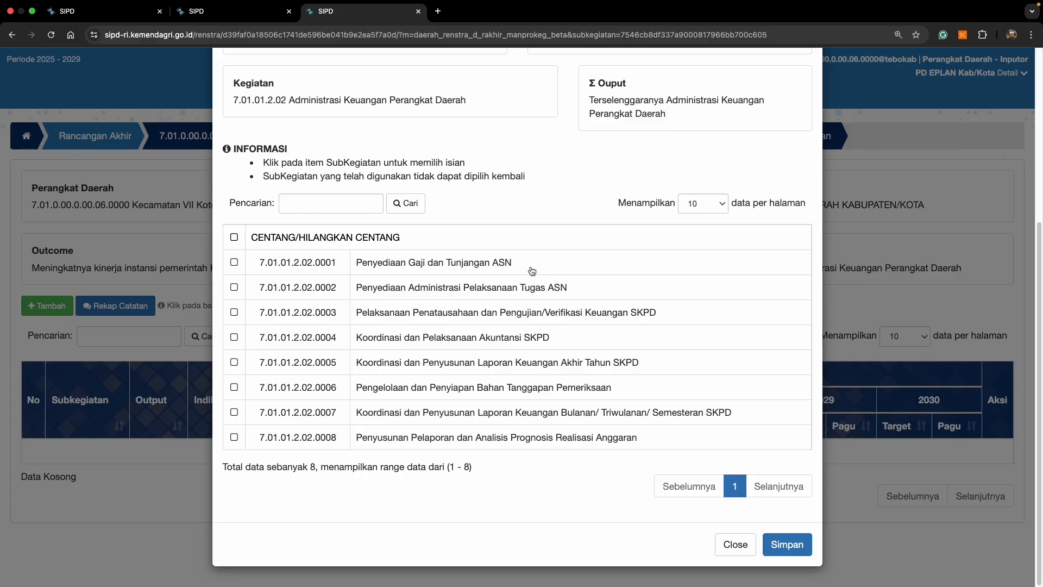
pyautogui.click(398, 267)
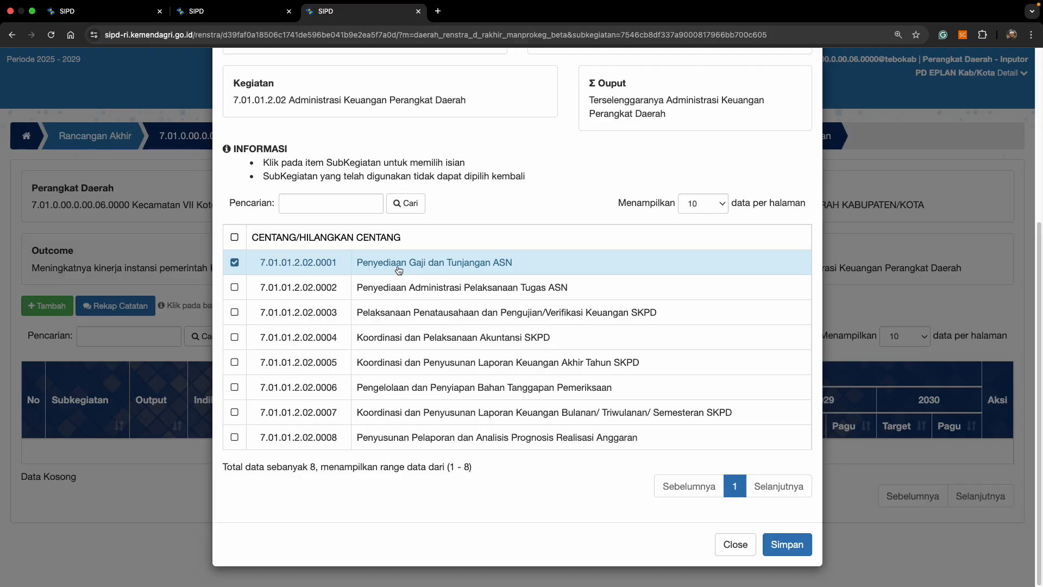
pyautogui.click(394, 320)
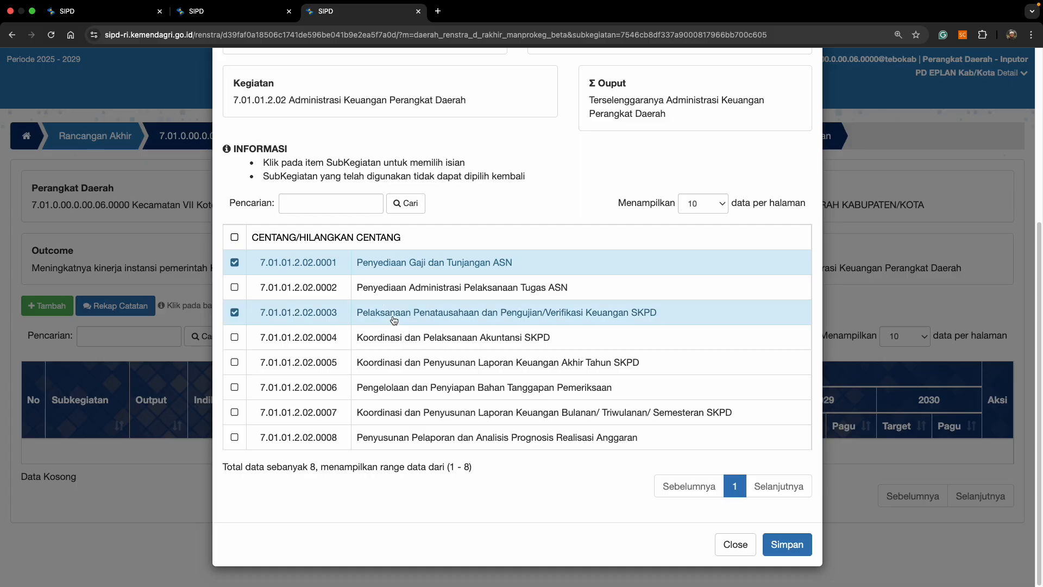
pyautogui.click(794, 547)
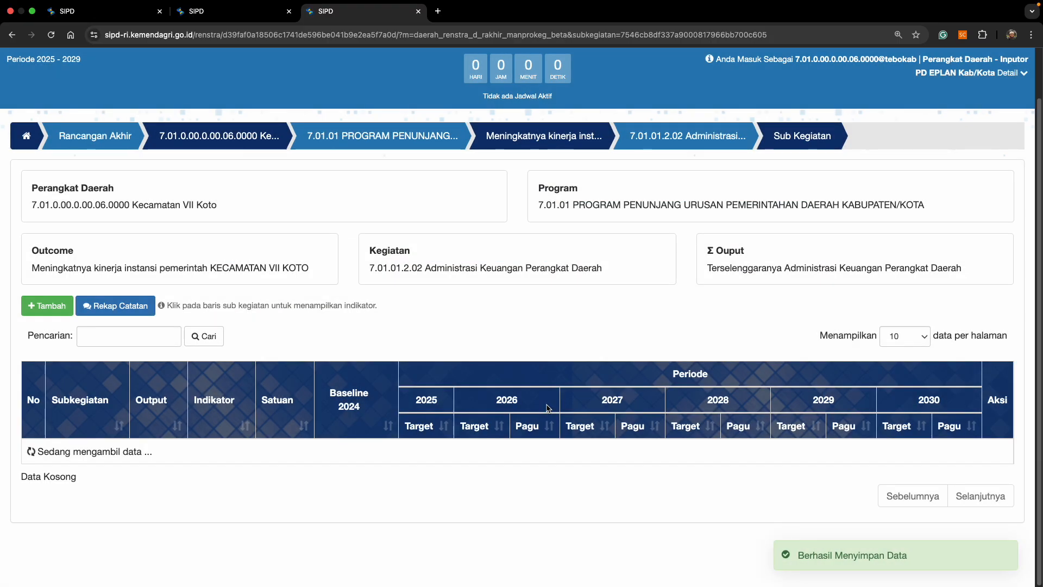
# Open the indicator of Subkegiatan 7.01.01.2.02.0001 Penyediaan Gaji dan Tunjangan ASN for editing.
pyautogui.scroll(-3, 547, 405)
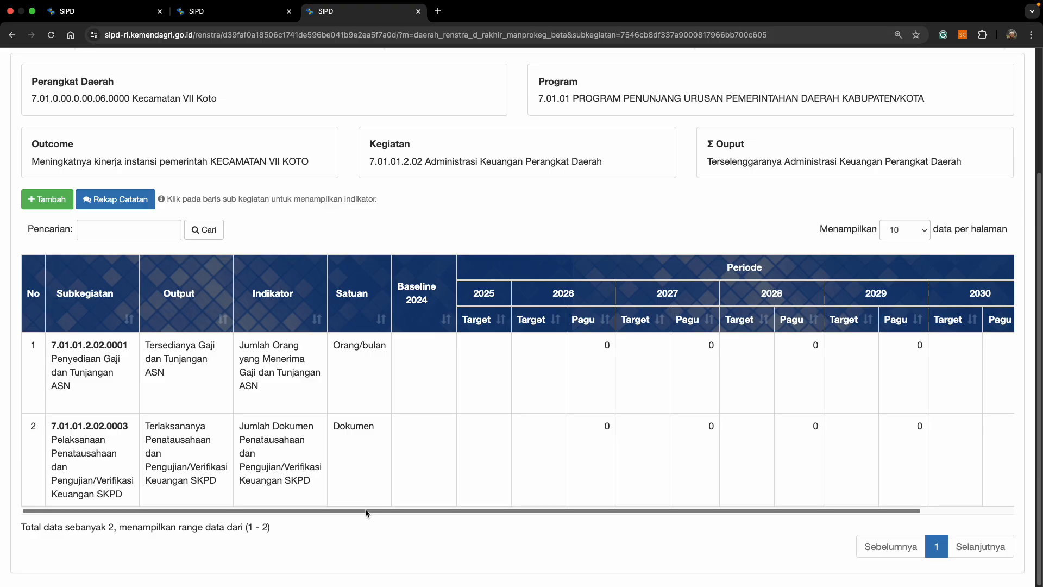
pyautogui.moveTo(366, 513); pyautogui.dragTo(577, 524)
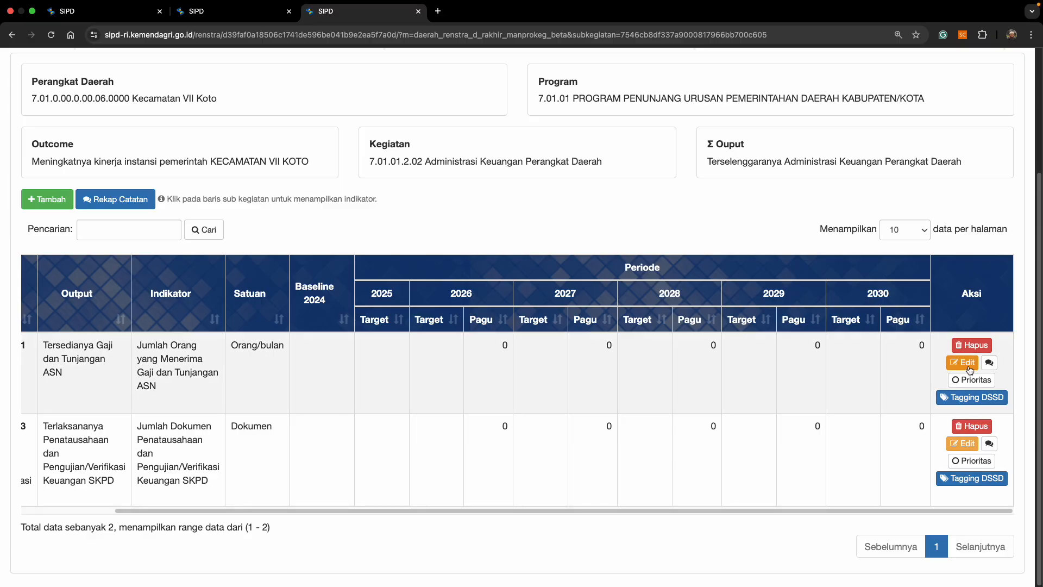
pyautogui.click(970, 368)
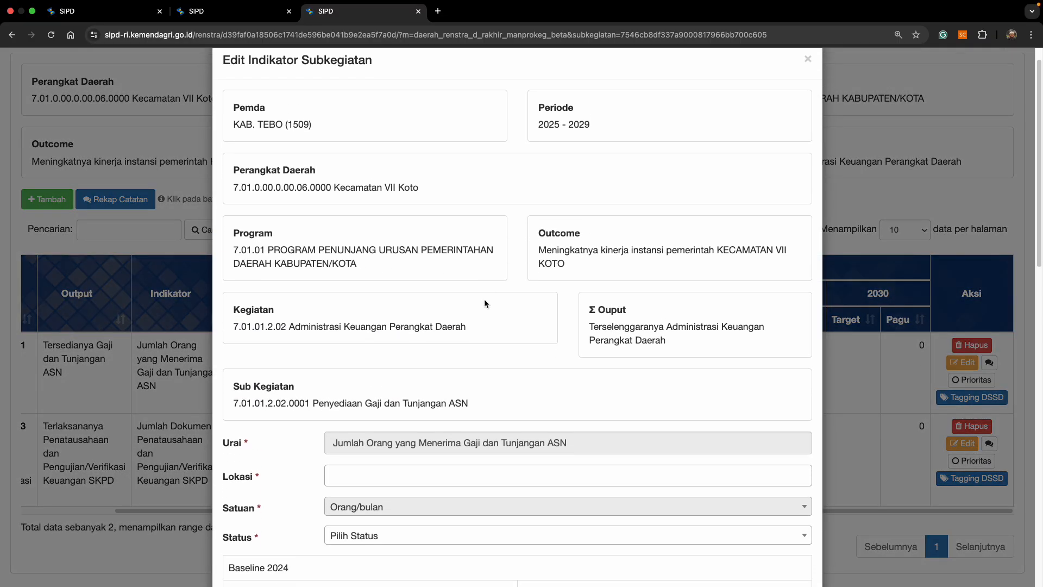
pyautogui.scroll(-4, 484, 299)
pyautogui.scroll(-5, 489, 293)
pyautogui.scroll(1, 478, 195)
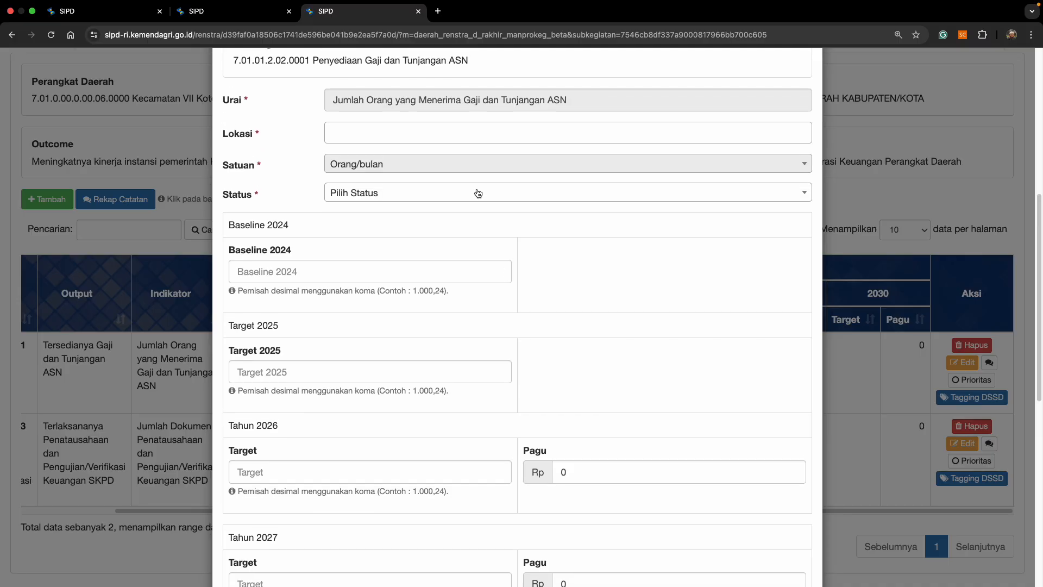
pyautogui.scroll(1, 376, 129)
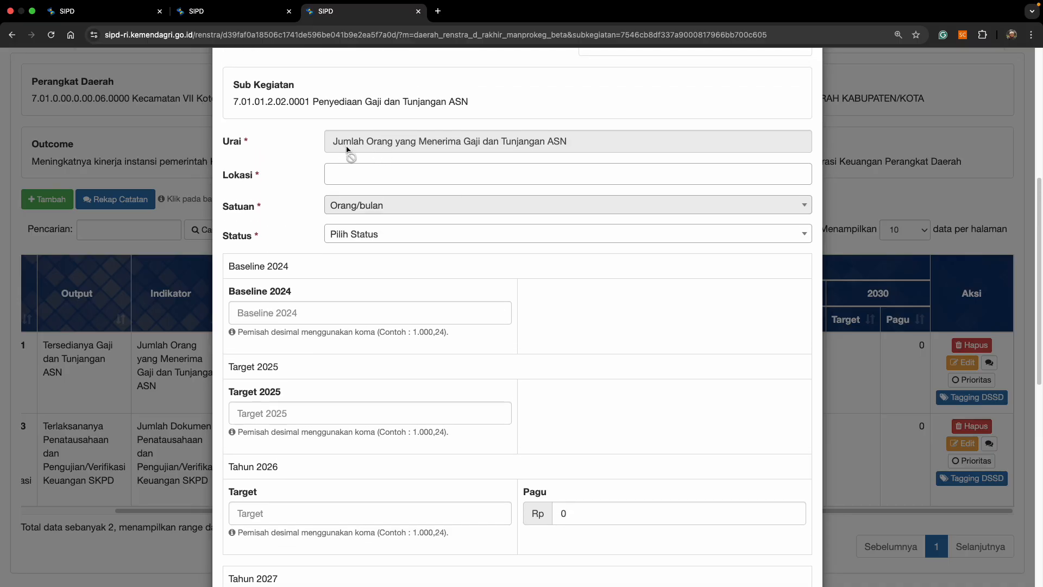
# Set the indicator's Lokasi to 15.09.06 VII Koto and its Status to Positif.
pyautogui.click(356, 174)
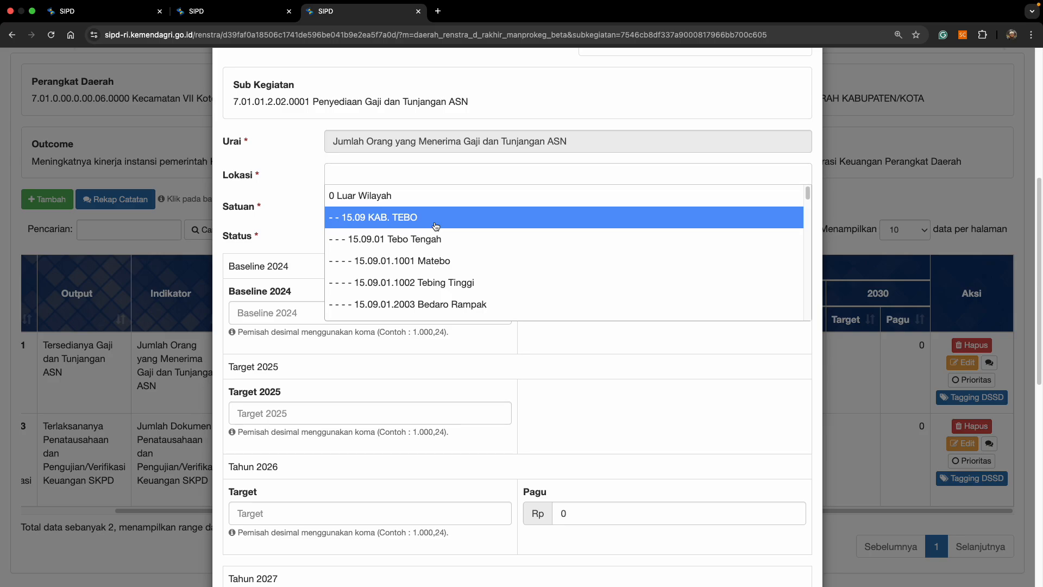
pyautogui.scroll(-1, 437, 226)
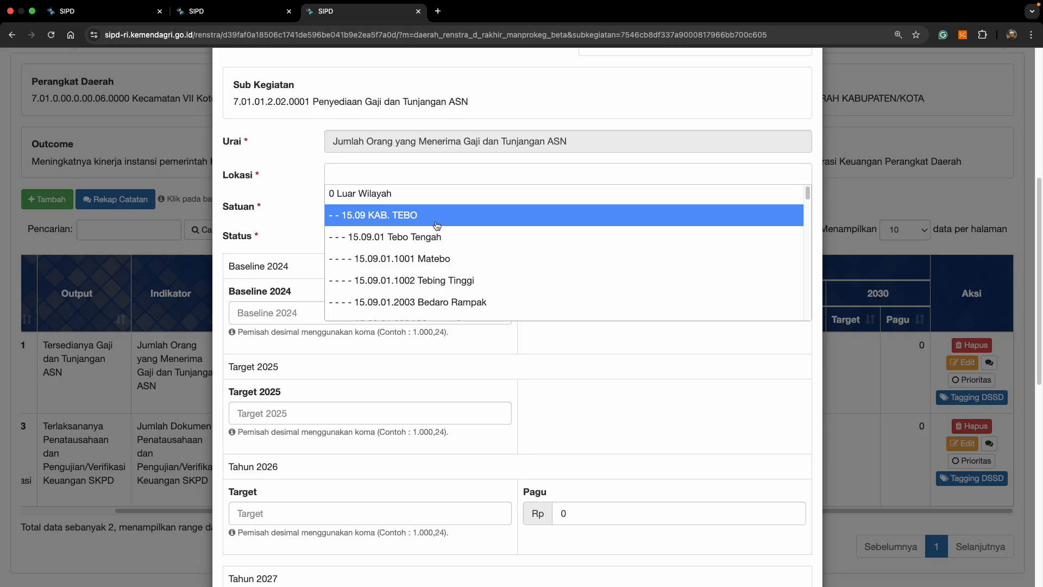
pyautogui.scroll(-2, 438, 226)
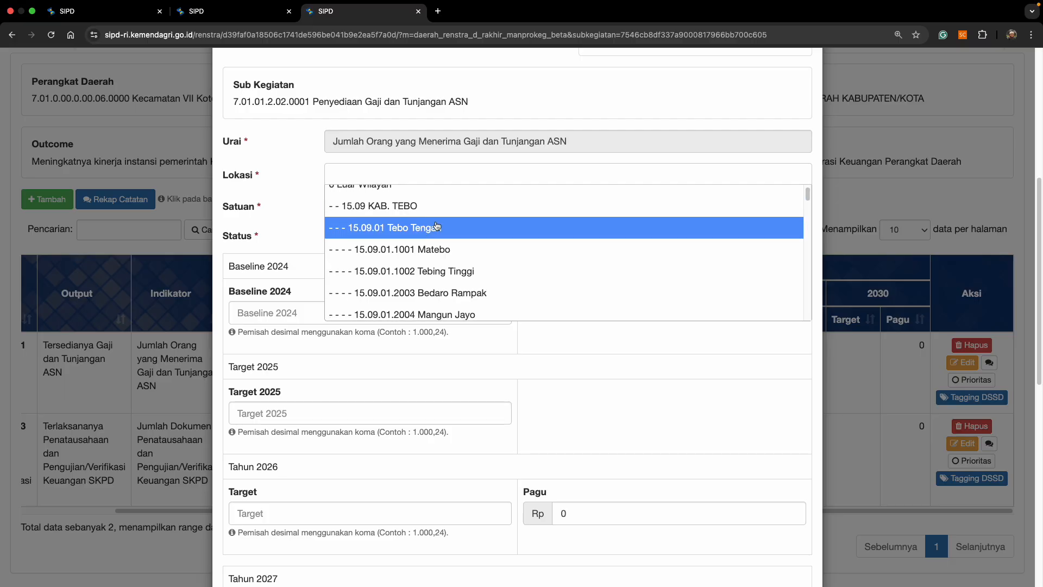
pyautogui.scroll(-6, 437, 226)
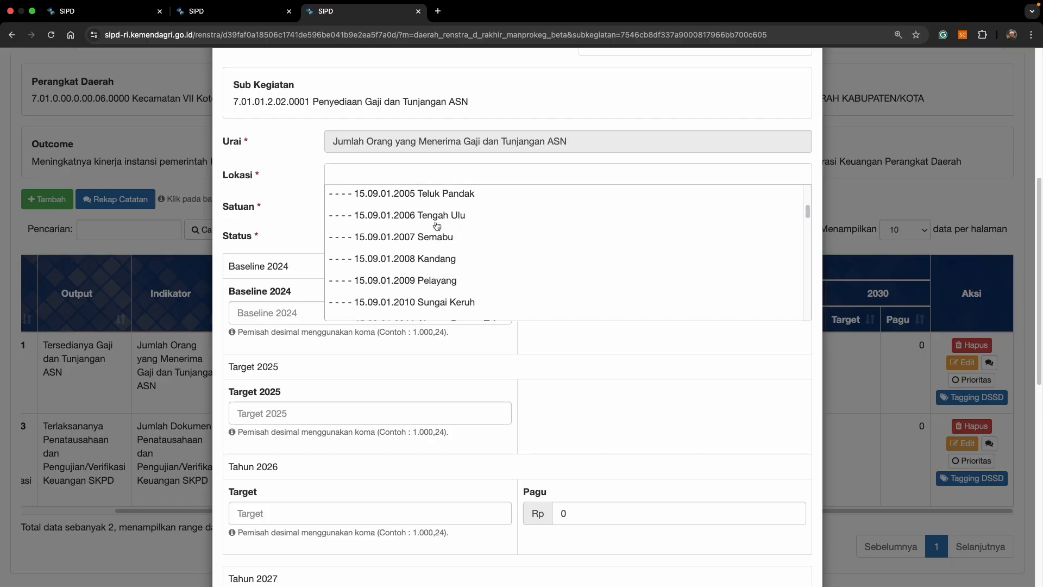
pyautogui.scroll(-15, 437, 226)
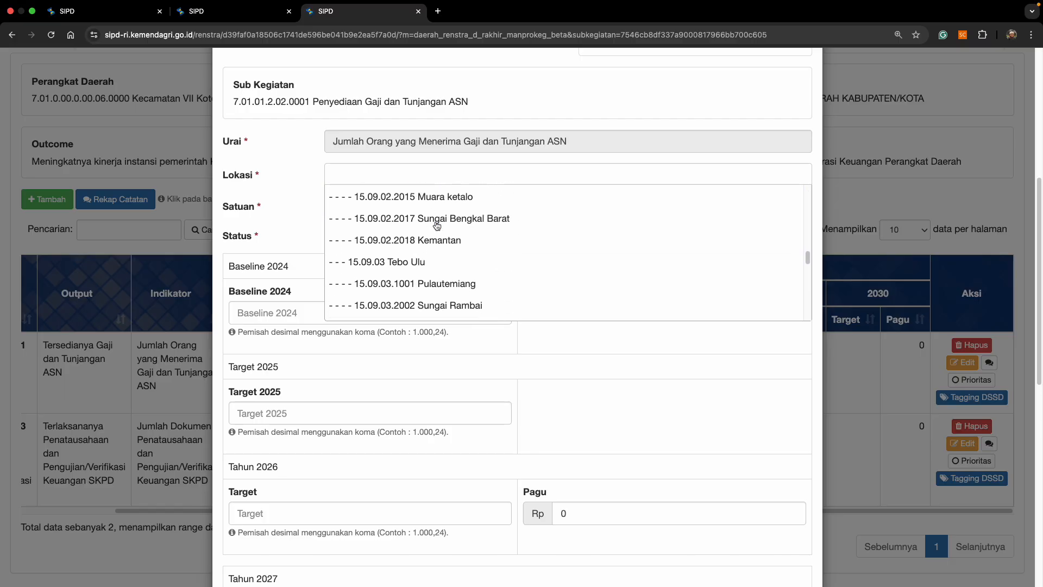
pyautogui.scroll(-10, 438, 226)
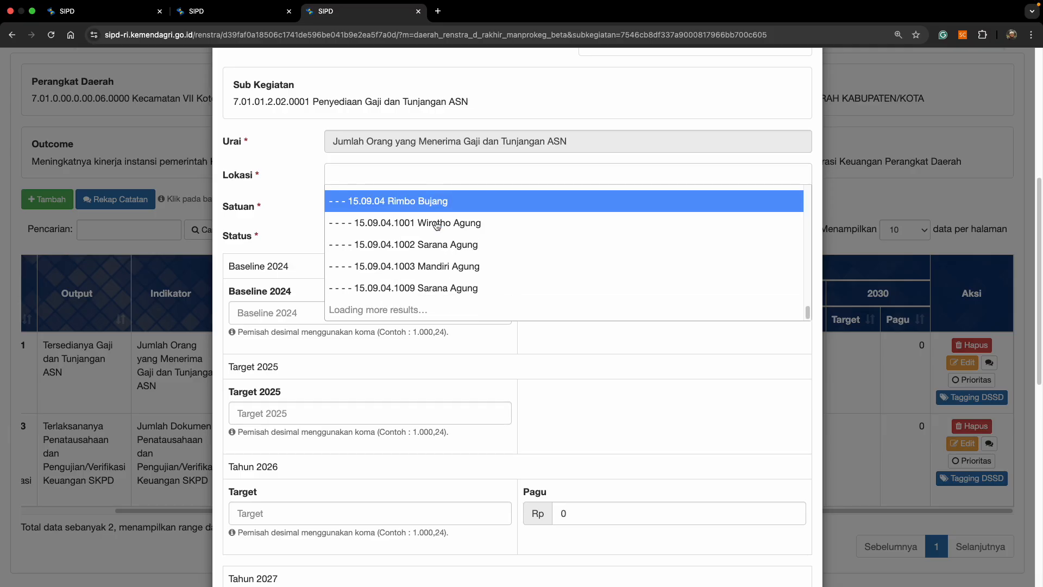
pyautogui.scroll(-2, 437, 226)
pyautogui.scroll(-3, 437, 226)
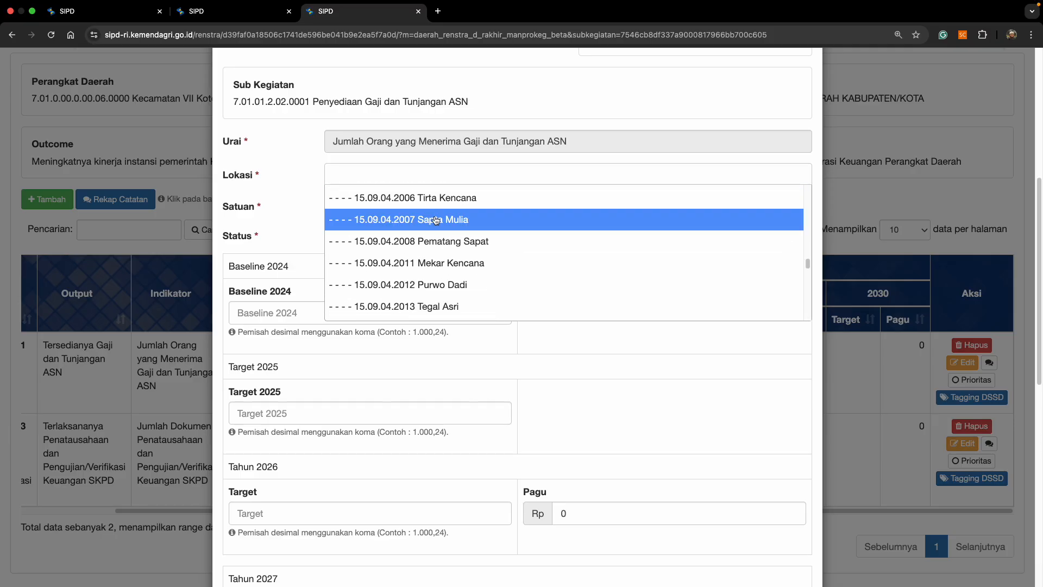
pyautogui.click(413, 173)
pyautogui.click(412, 174)
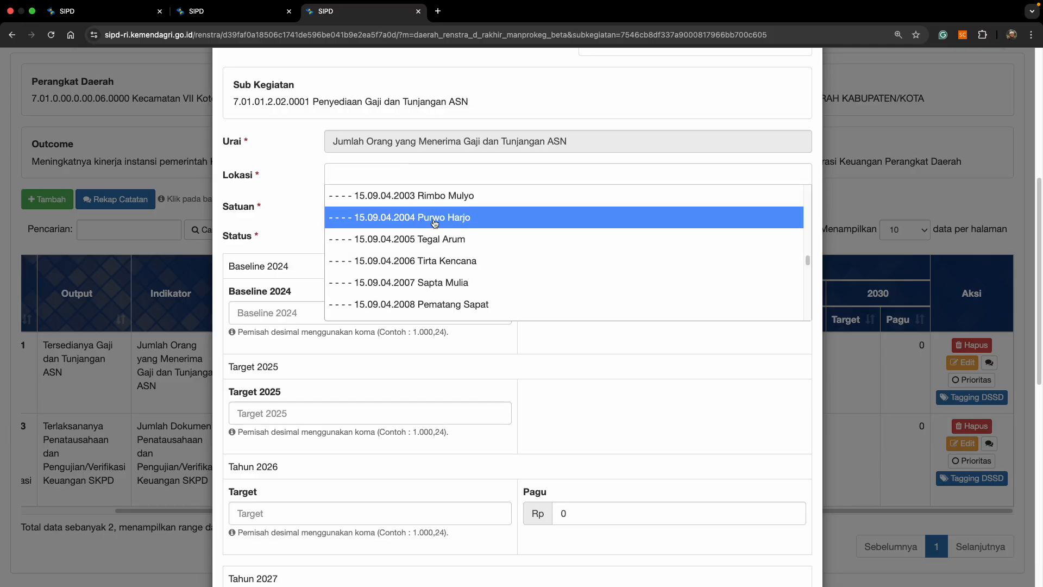
pyautogui.write('vi')
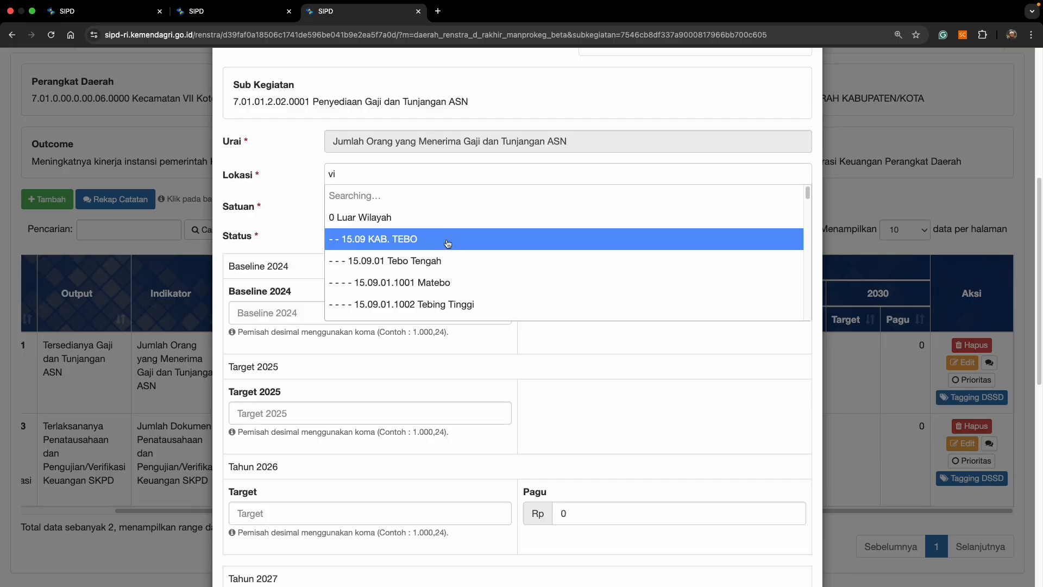
pyautogui.write('i')
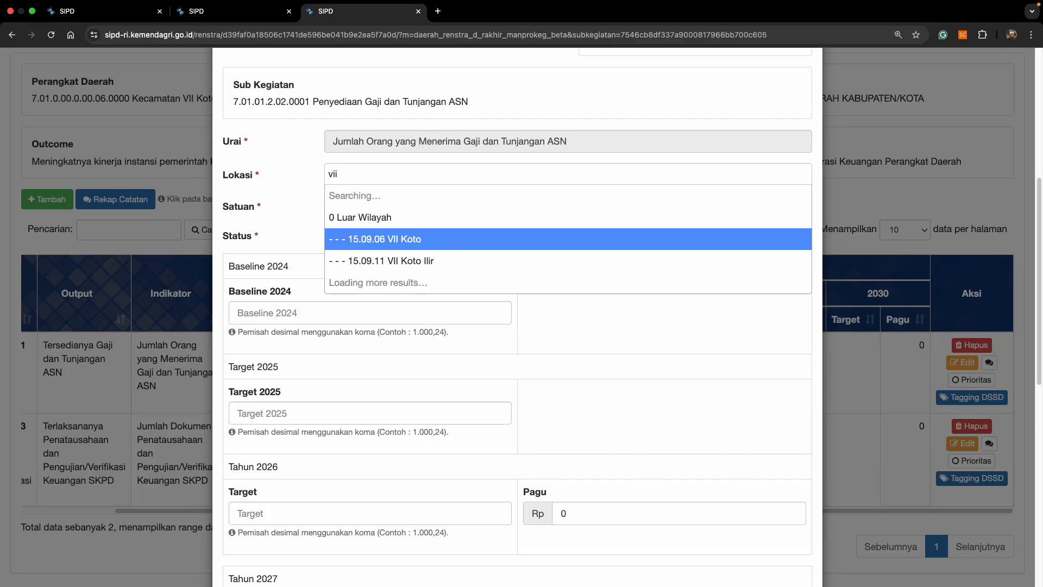
pyautogui.click(442, 220)
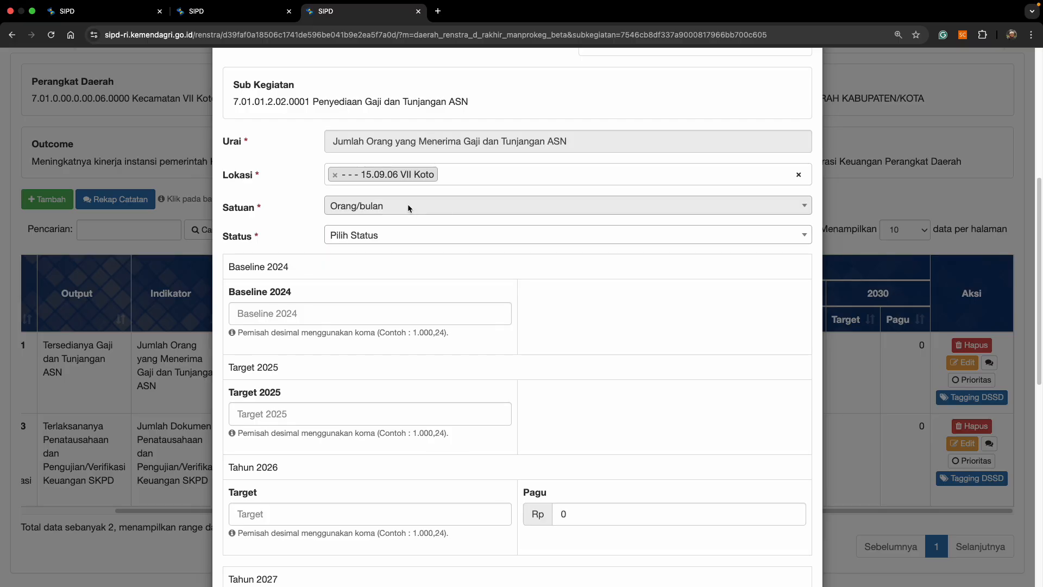
pyautogui.click(405, 235)
pyautogui.click(395, 317)
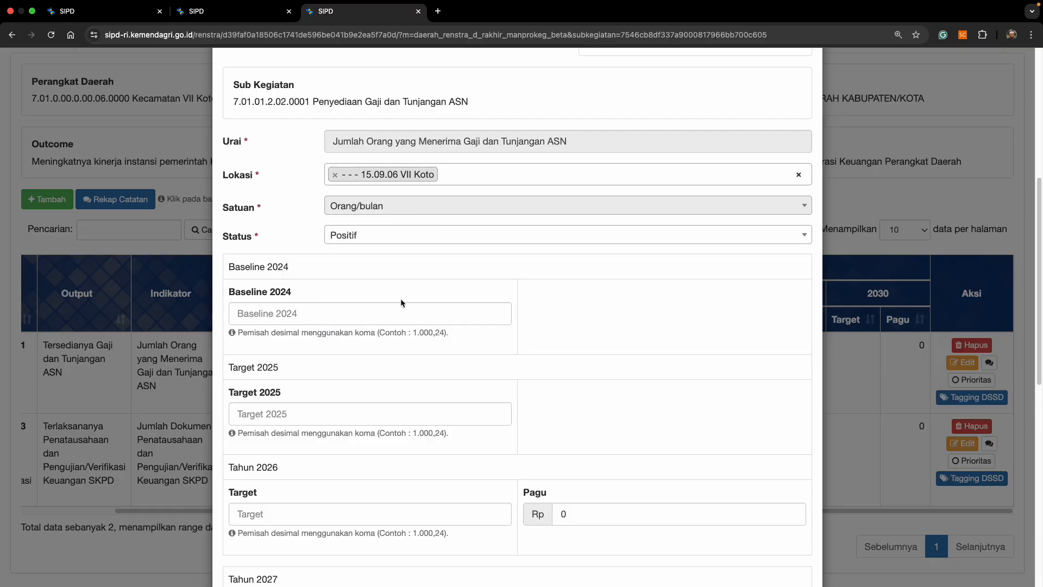
# Set the indicator's Baseline 2024, Target 2025 and Target for Tahun 2026 to 13 each.
pyautogui.scroll(-3, 401, 302)
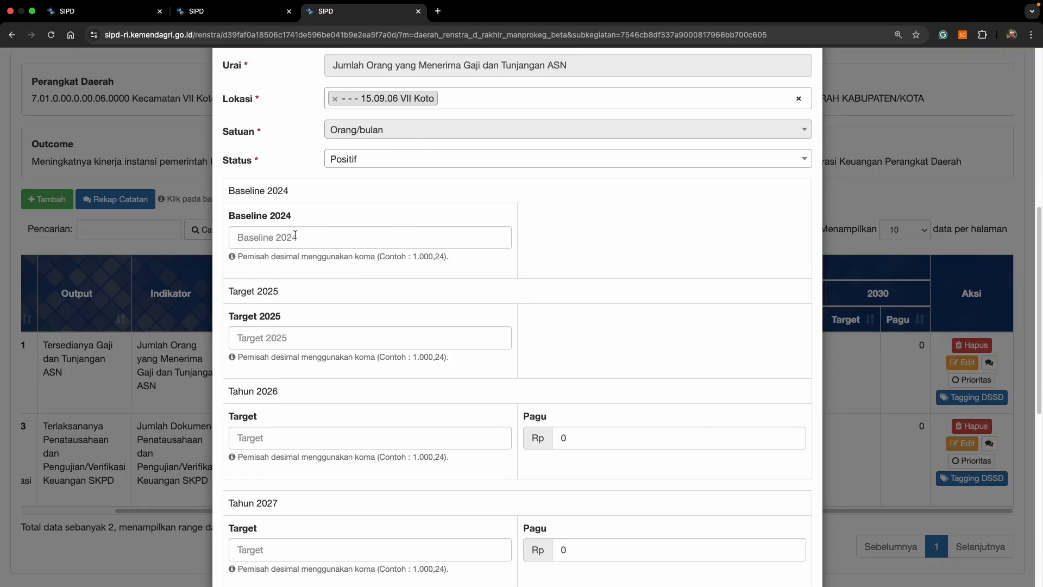
pyautogui.click(294, 233)
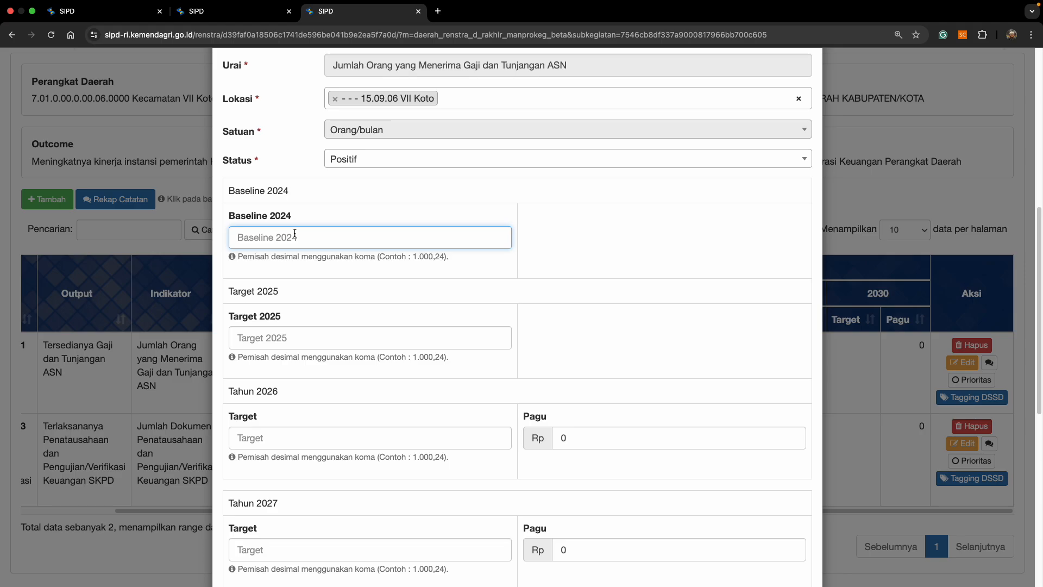
pyautogui.write('13')
pyautogui.scroll(-4, 341, 227)
pyautogui.click(292, 240)
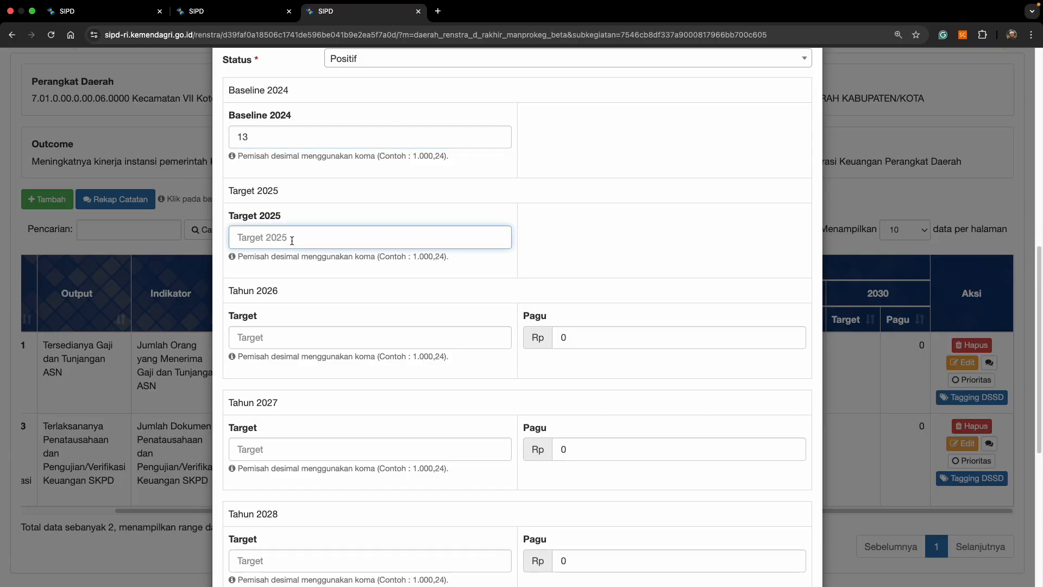
pyautogui.write('13')
pyautogui.click(281, 334)
pyautogui.scroll(-4, 318, 324)
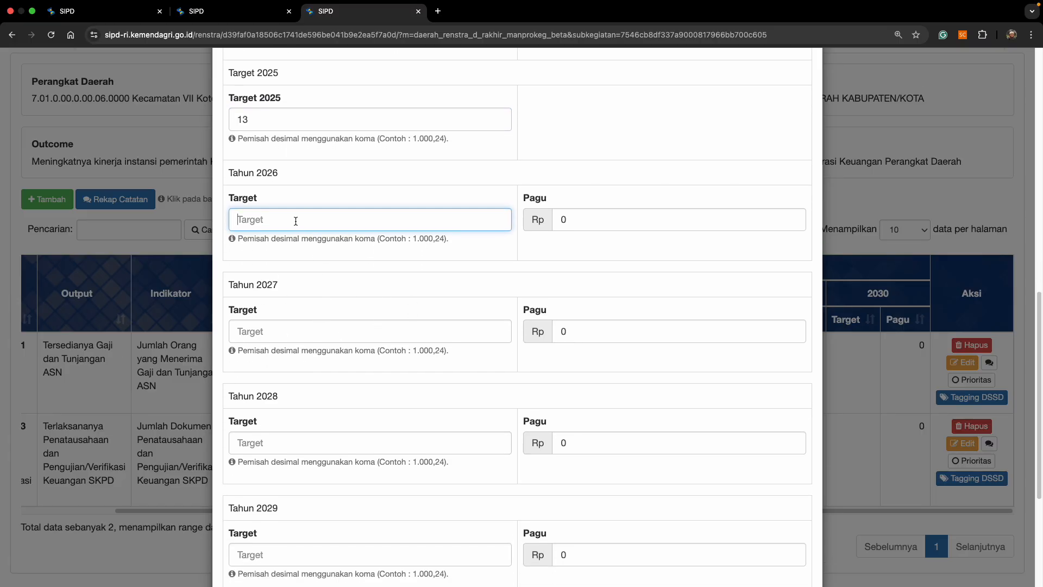
pyautogui.write('13')
# Set the indicator's Target to 15 for each of Tahun 2027, 2028, 2029 and 2030.
pyautogui.click(276, 331)
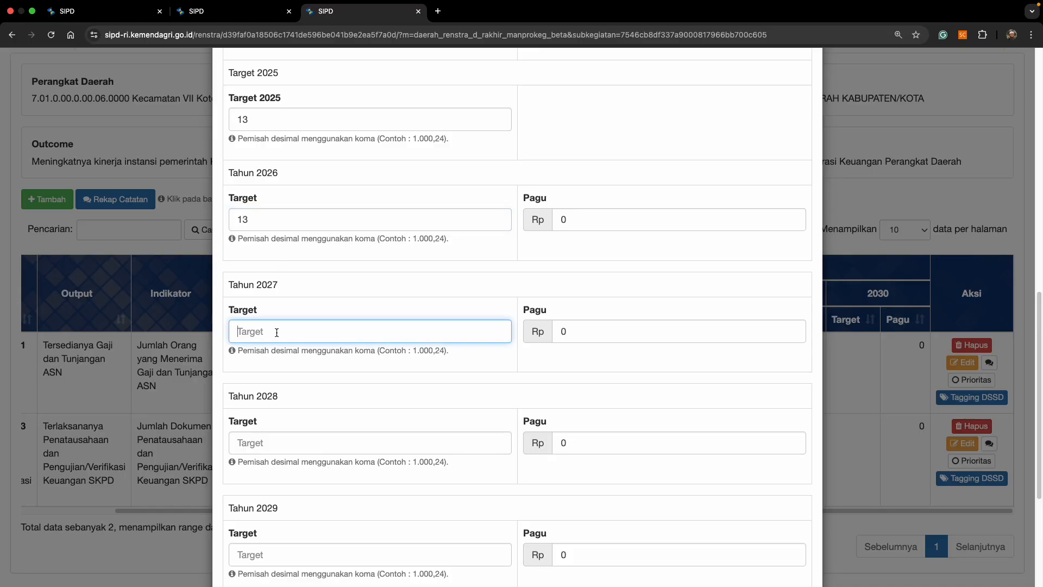
pyautogui.write('15')
pyautogui.click(275, 442)
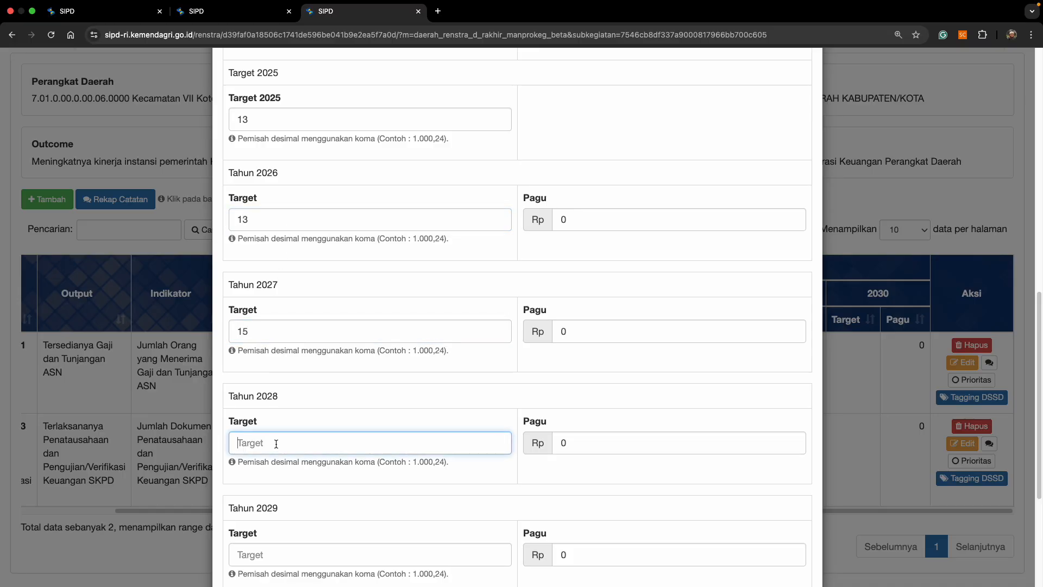
pyautogui.write('15')
pyautogui.scroll(-1, 320, 411)
pyautogui.scroll(-5, 319, 411)
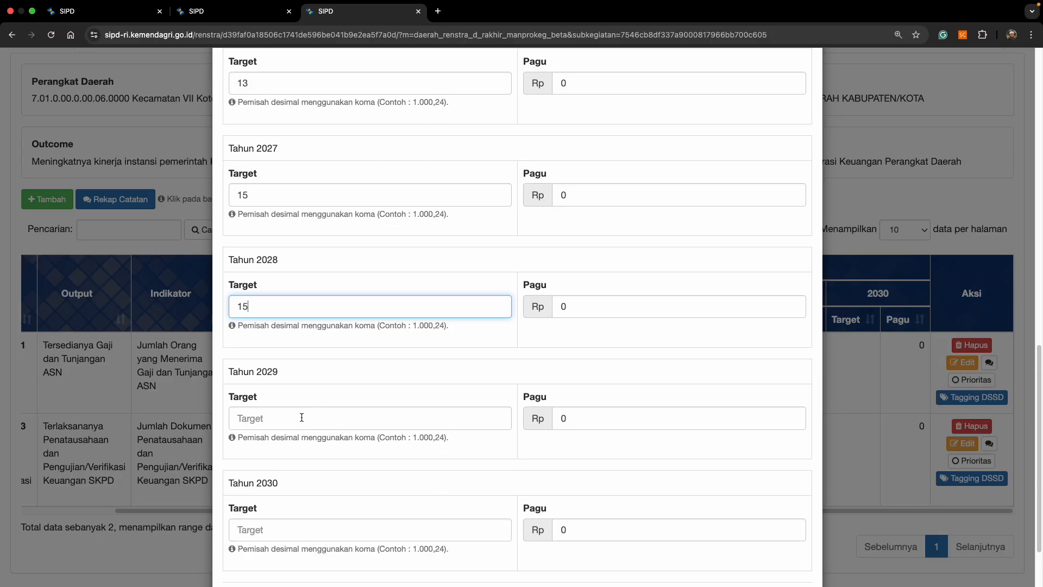
pyautogui.click(300, 424)
pyautogui.write('15')
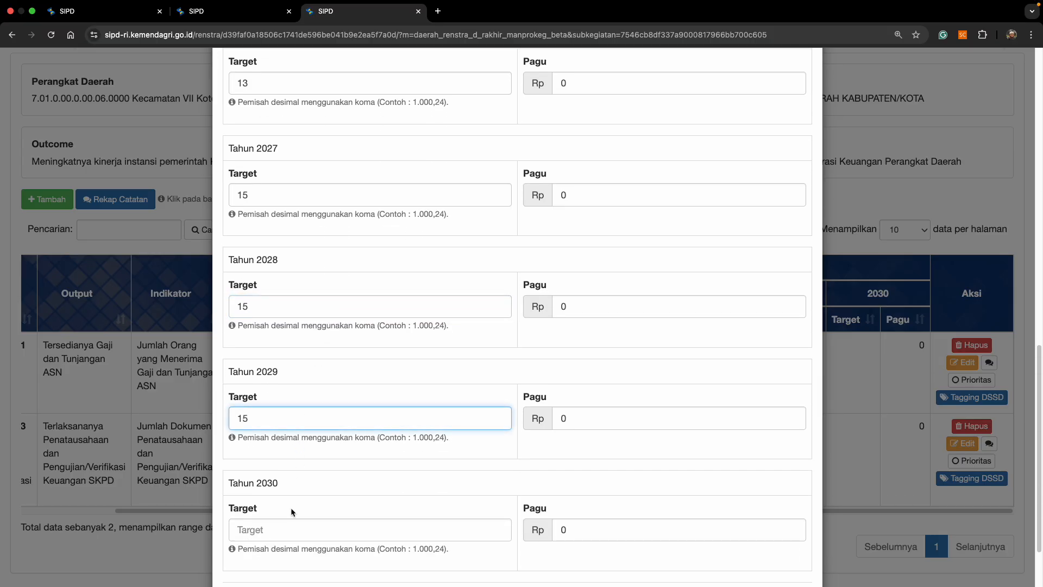
pyautogui.click(284, 530)
pyautogui.write('15')
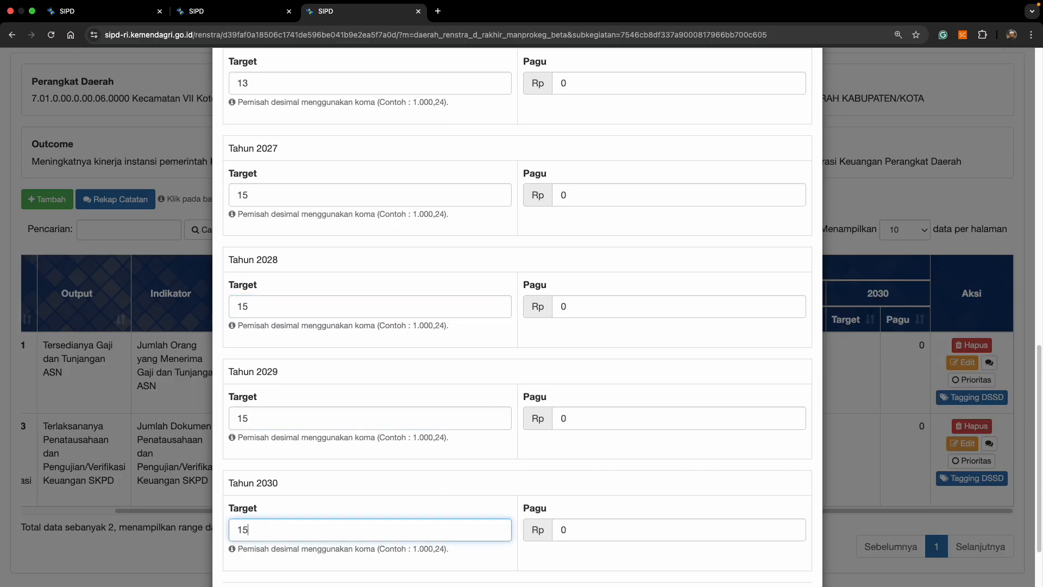
# Set the indicator's Pagu to 1.365.932.865 for Tahun 2026 and 1.386.421.858 for Tahun 2027.
pyautogui.press('super+Tab')
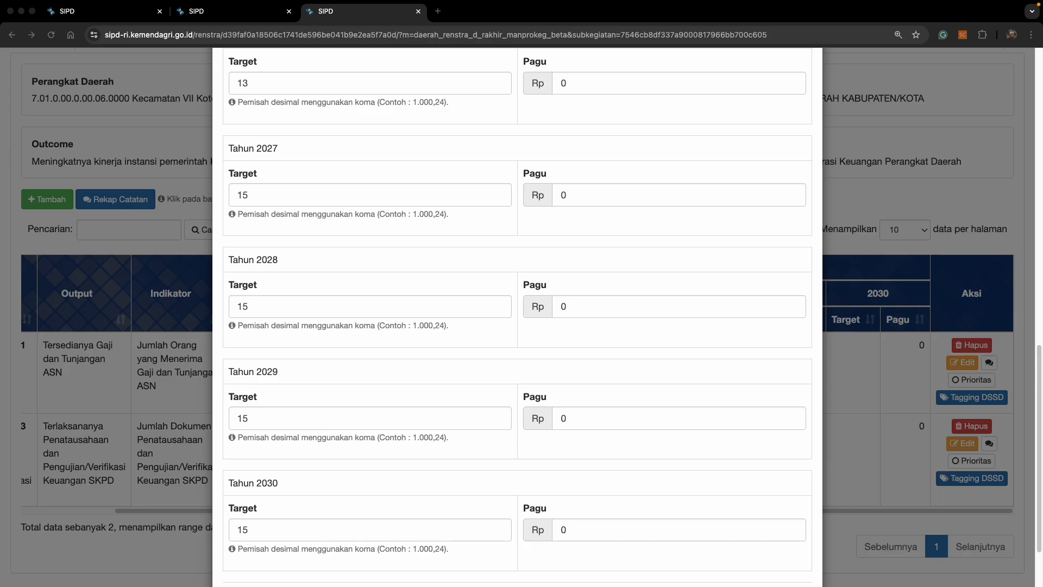
pyautogui.press('super+Tab')
pyautogui.click(581, 83)
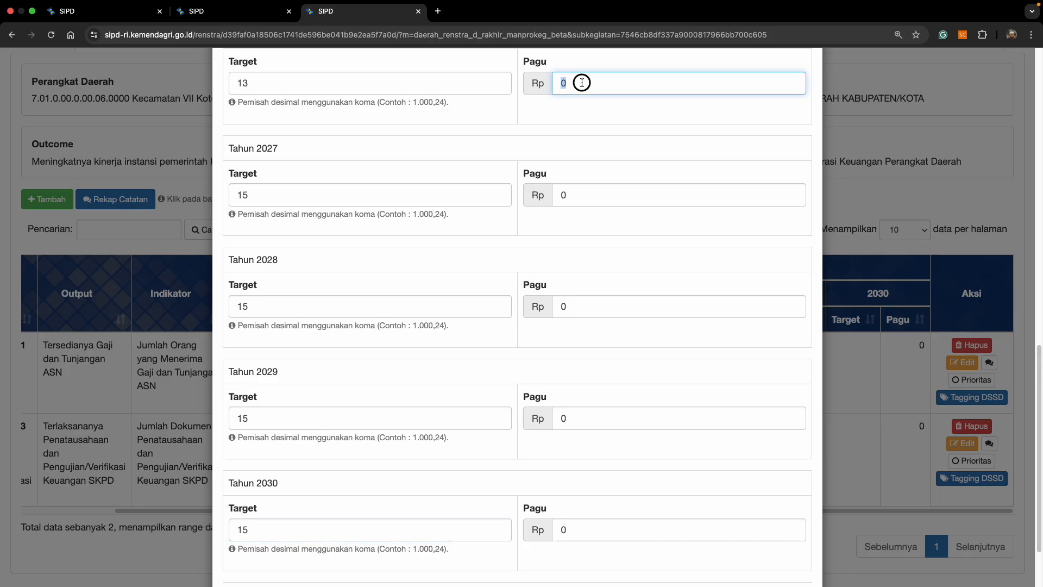
pyautogui.write('1.365.932.865')
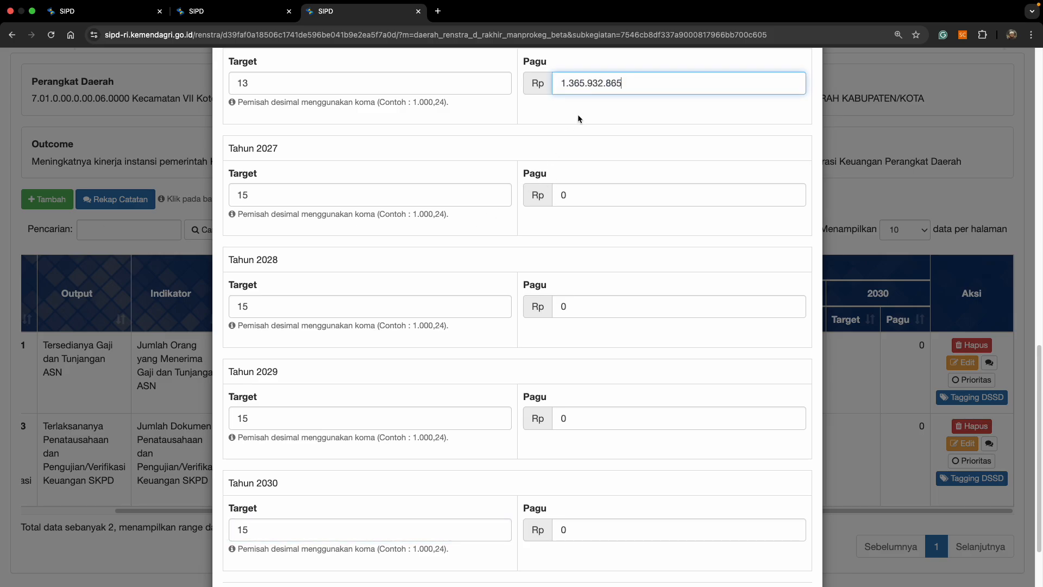
pyautogui.scroll(1, 576, 111)
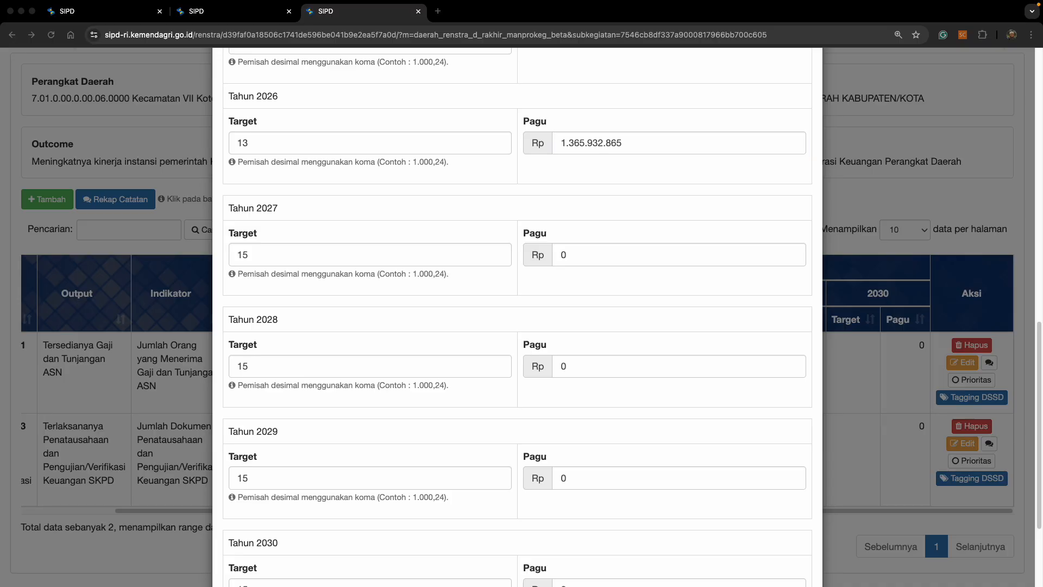
pyautogui.press('super+Tab')
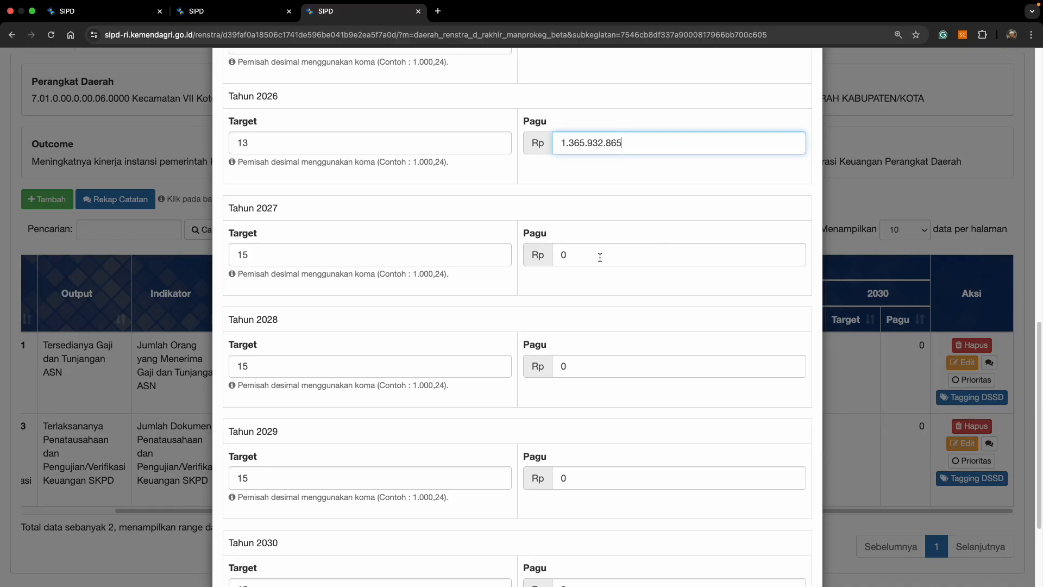
pyautogui.click(600, 257)
pyautogui.write('1.386.421.858')
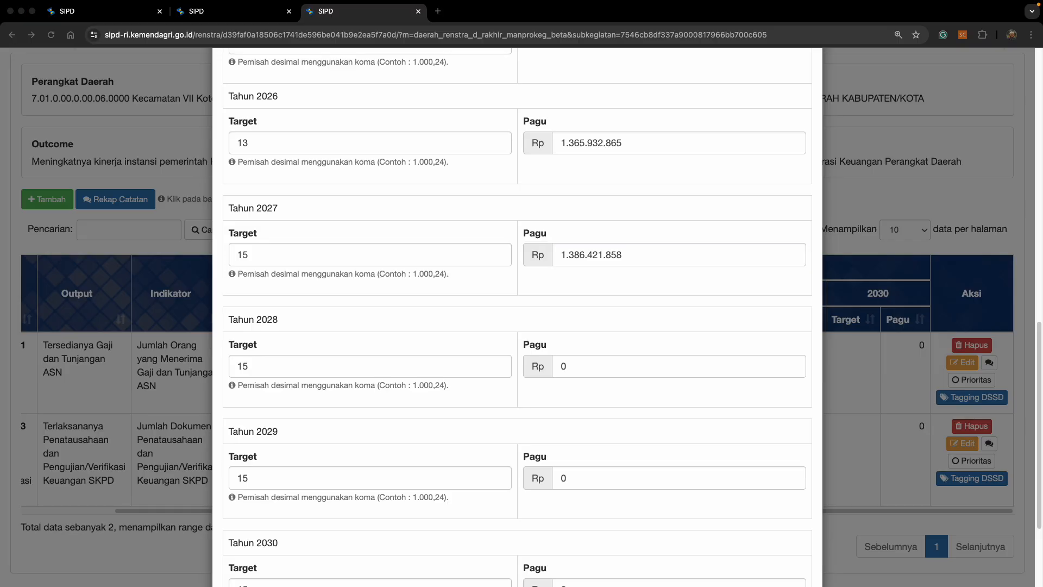
# Set the indicator's Pagu to 1.407.218.186 for Tahun 2028 and 1.428.326.459 for Tahun 2029.
pyautogui.click(603, 362)
pyautogui.write('1.407.218.186')
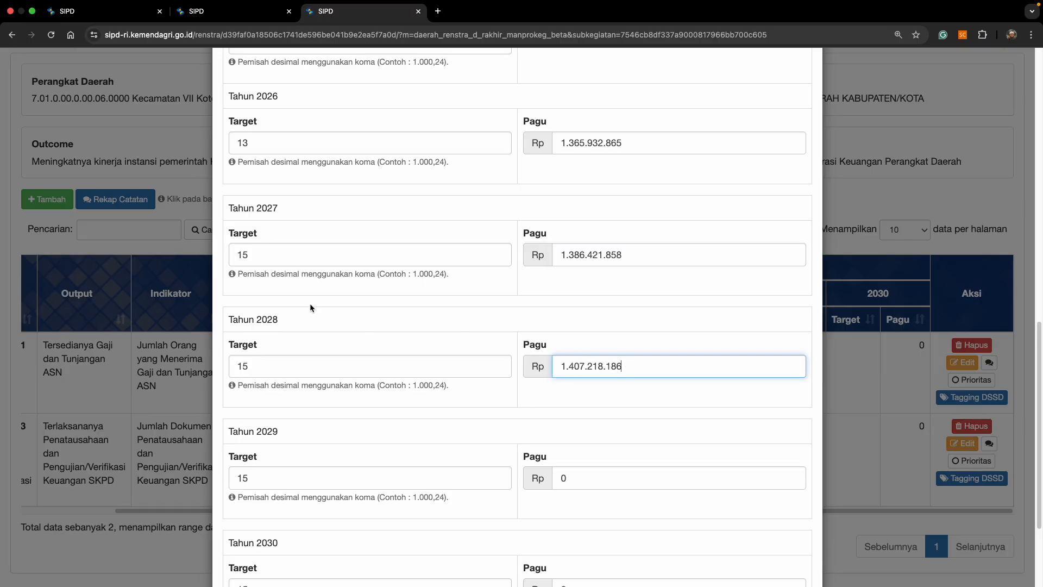
pyautogui.press('super+Tab')
pyautogui.click(629, 361)
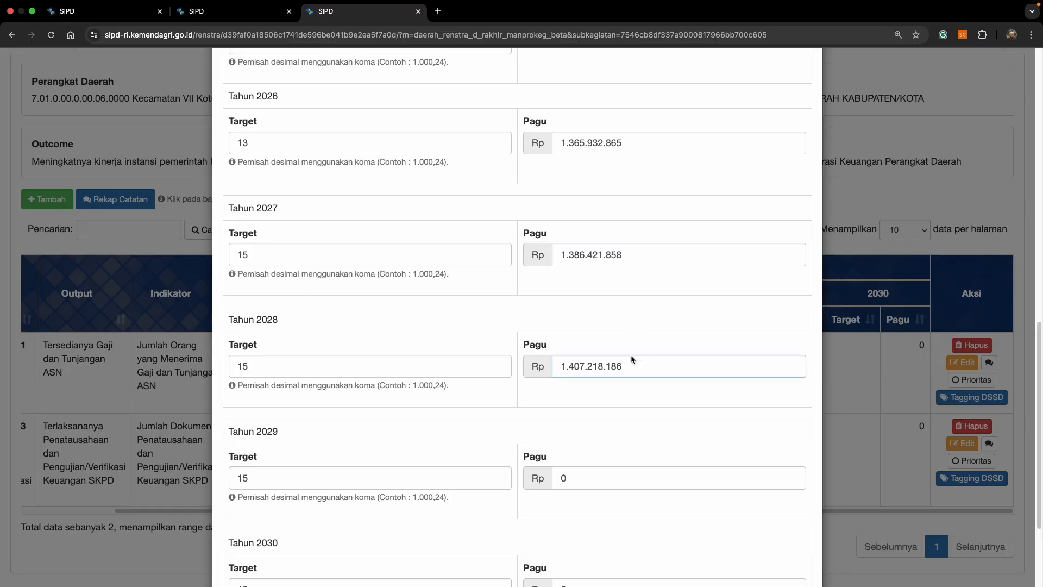
pyautogui.click(584, 469)
pyautogui.write('1.428.326.459')
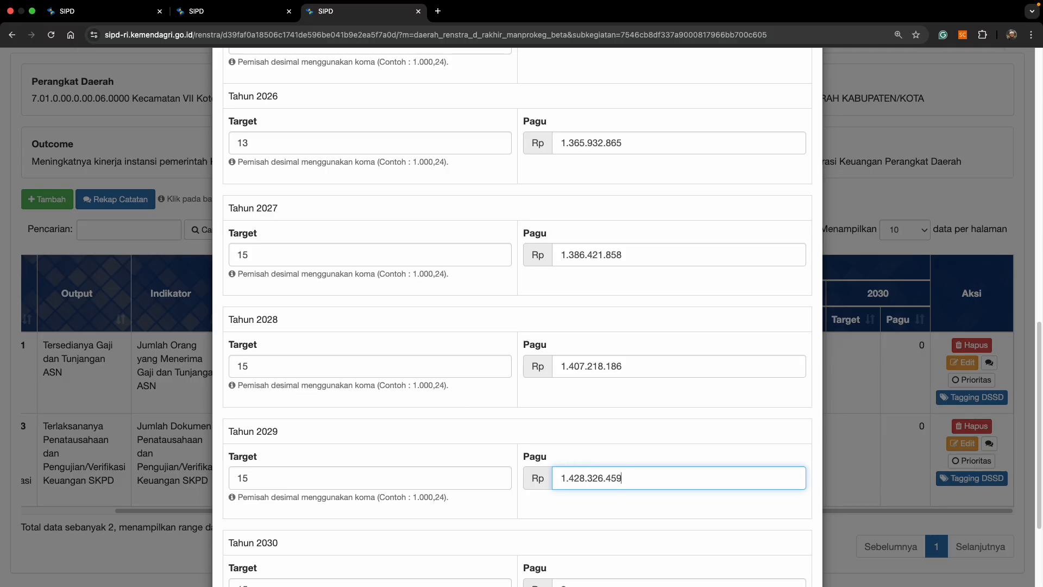
# Set the indicator's Pagu for Tahun 2030 to 1.449.751.356 and save the indicator.
pyautogui.press('super+Tab')
pyautogui.press('super+Tab')
pyautogui.scroll(-5, 657, 380)
pyautogui.click(601, 450)
pyautogui.write('1.449.751.356')
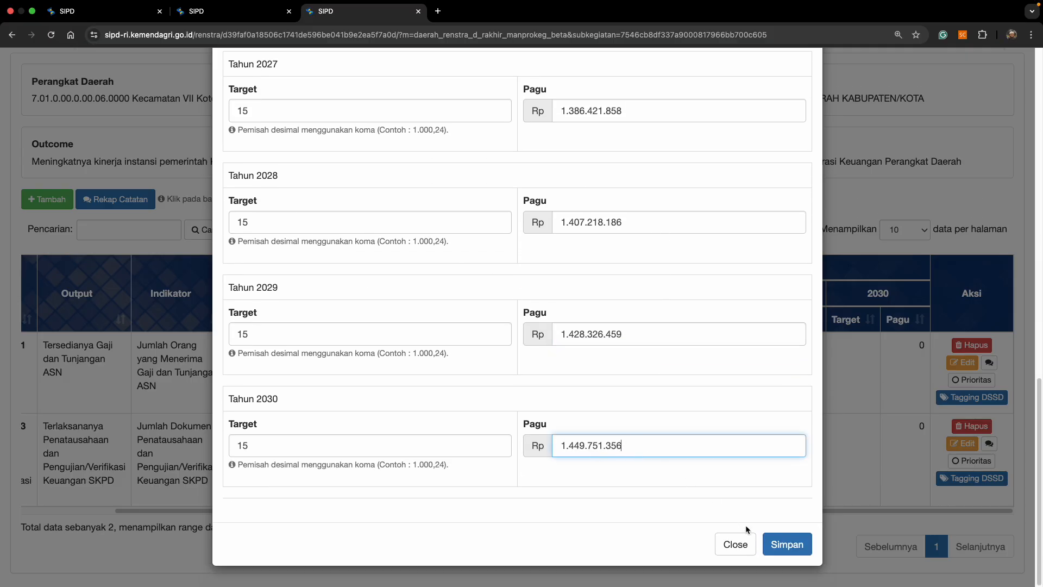
pyautogui.scroll(1, 654, 441)
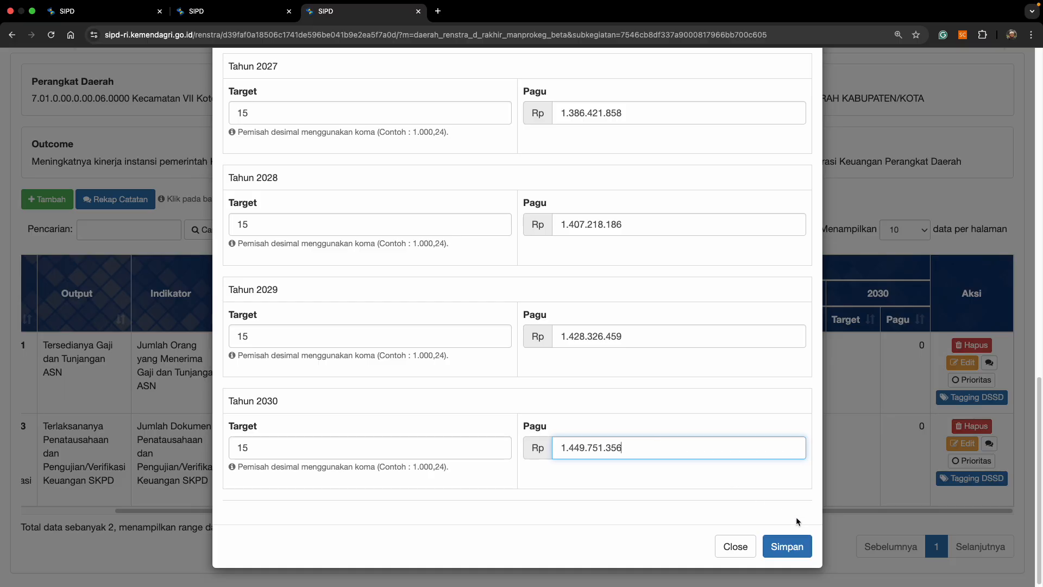
pyautogui.click(794, 553)
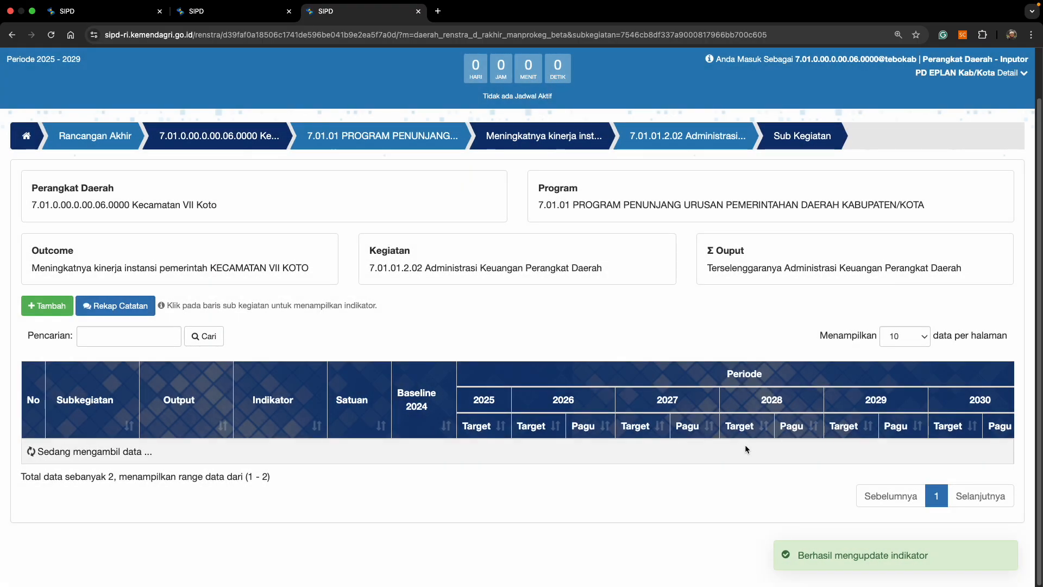
# Examine the saved baseline, yearly targets and Pagu of Subkegiatan 7.01.01.2.02.0001 across the whole table through 2030.
pyautogui.scroll(-2, 744, 443)
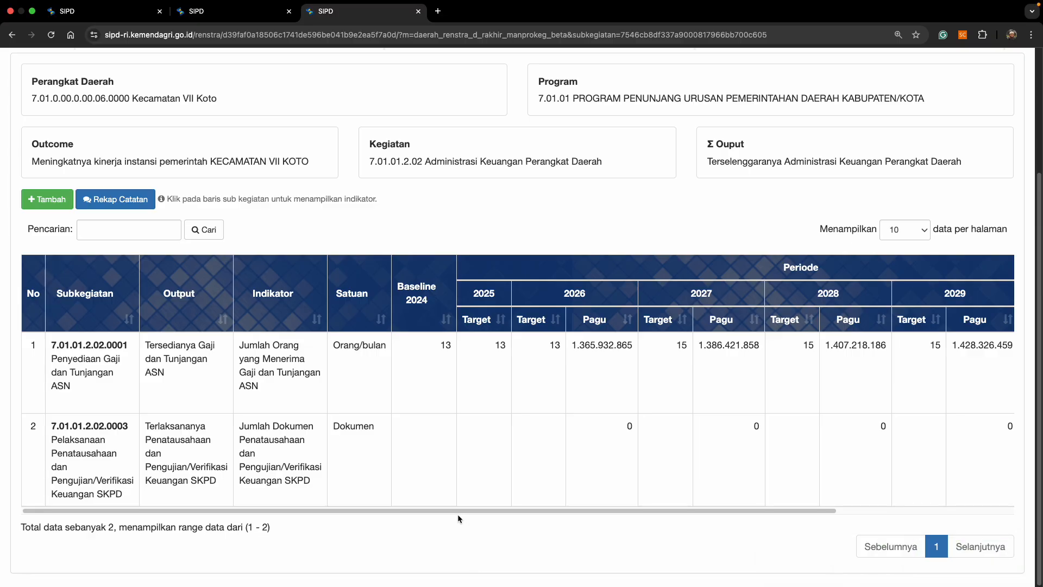
pyautogui.moveTo(459, 511); pyautogui.dragTo(650, 513)
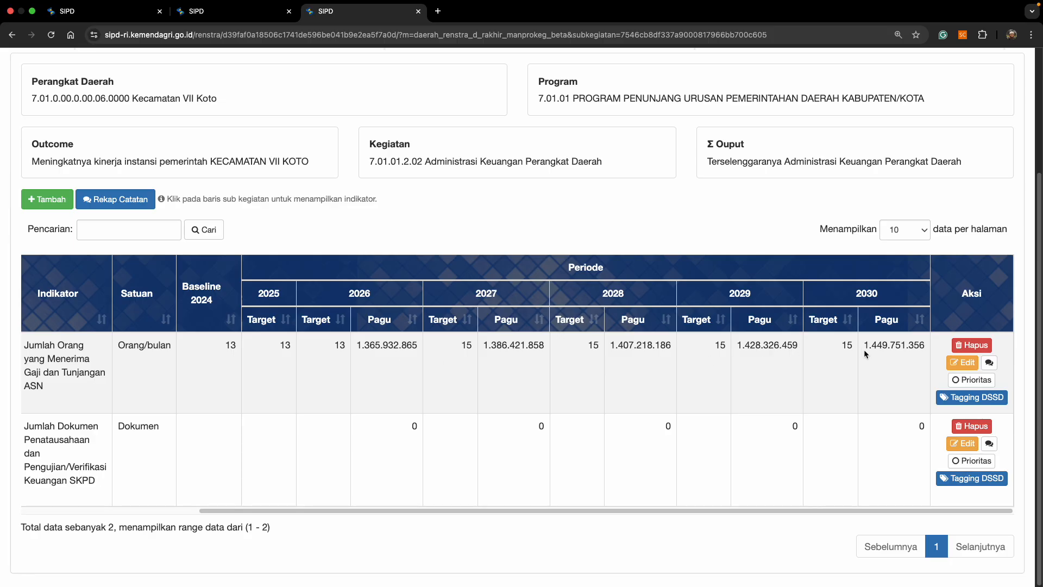
pyautogui.moveTo(677, 513); pyautogui.dragTo(757, 510)
pyautogui.moveTo(849, 511); pyautogui.dragTo(855, 511)
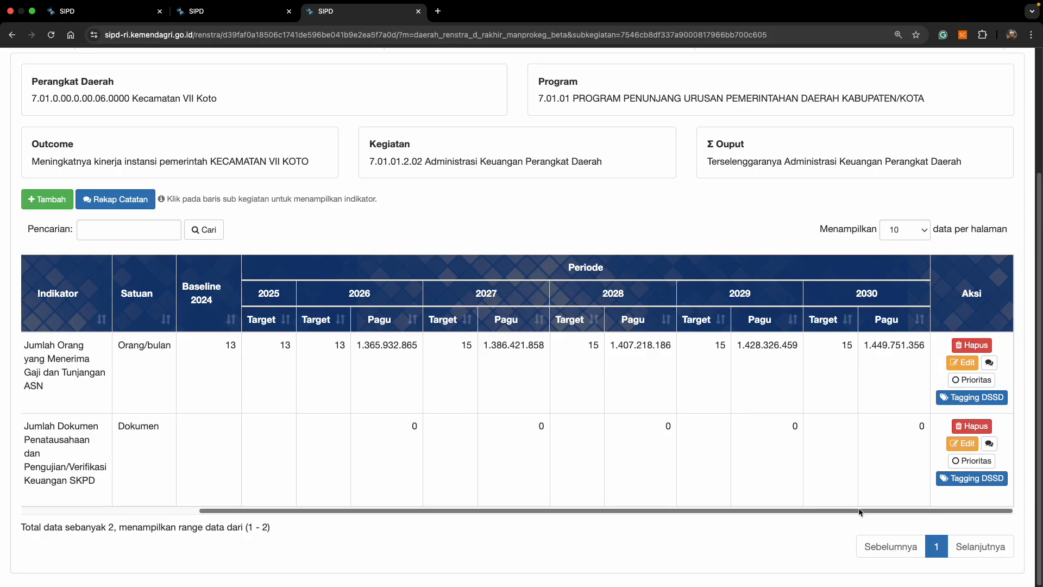
pyautogui.moveTo(868, 510)
pyautogui.mouseDown()
pyautogui.moveTo(680, 527)
pyautogui.moveTo(869, 517)
pyautogui.mouseUp()
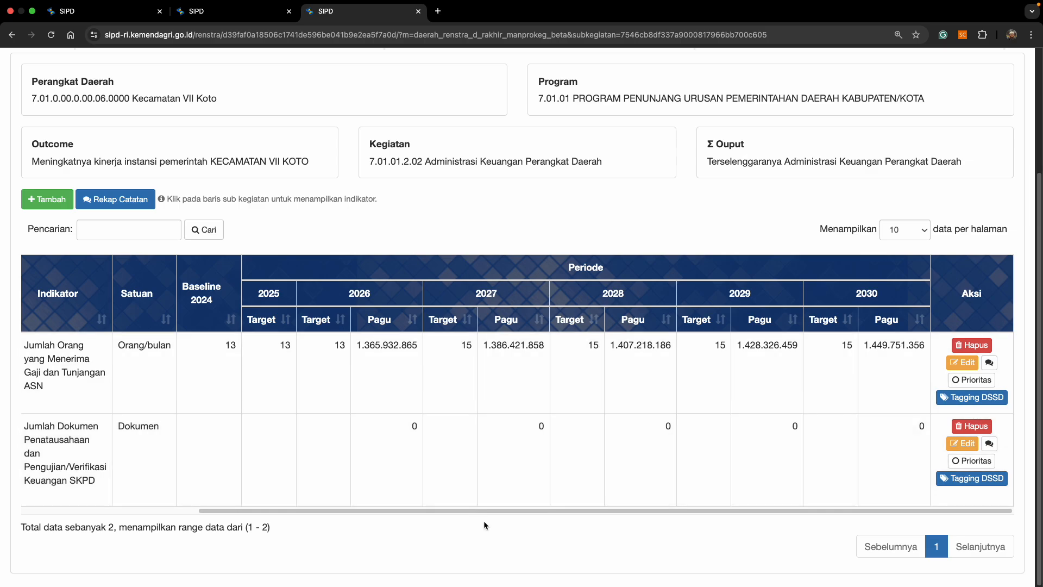
pyautogui.moveTo(502, 513); pyautogui.dragTo(500, 516)
pyautogui.moveTo(368, 516); pyautogui.dragTo(618, 514)
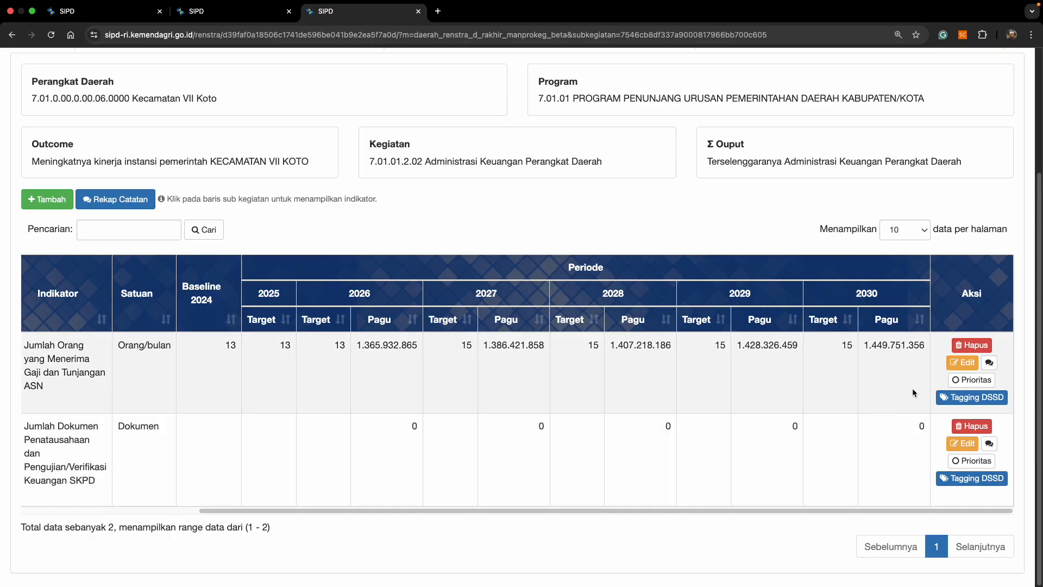
# Try to change the priority status of Subkegiatan 7.01.01.2.02.0001 Penyediaan Gaji dan Tunjangan ASN.
pyautogui.click(986, 383)
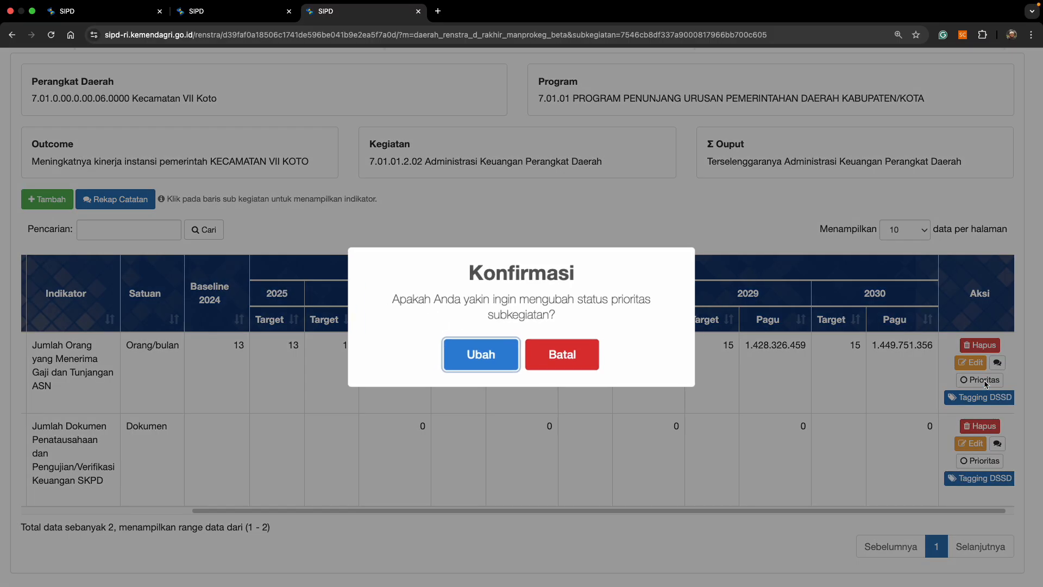
pyautogui.click(496, 359)
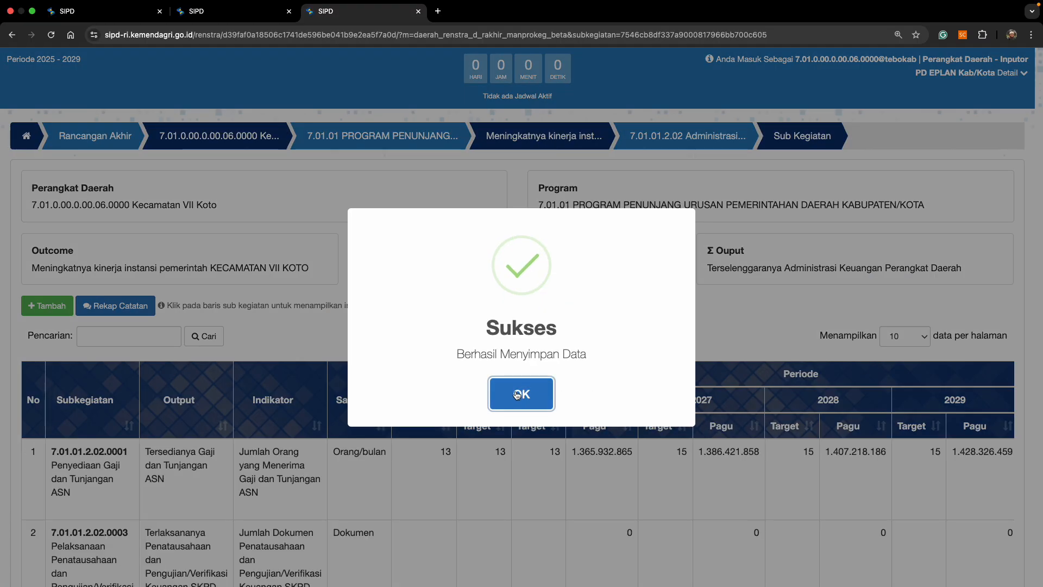
pyautogui.click(516, 395)
pyautogui.scroll(-2, 438, 527)
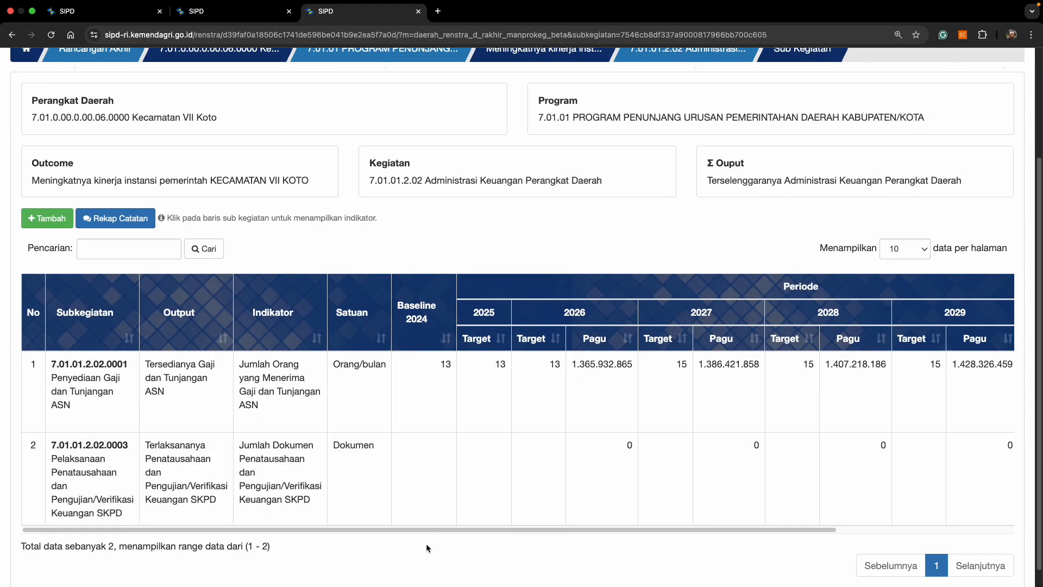
# Mark Subkegiatan 7.01.01.2.02.0001 Penyediaan Gaji dan Tunjangan ASN as Prioritas and check its row.
pyautogui.moveTo(435, 531); pyautogui.dragTo(689, 530)
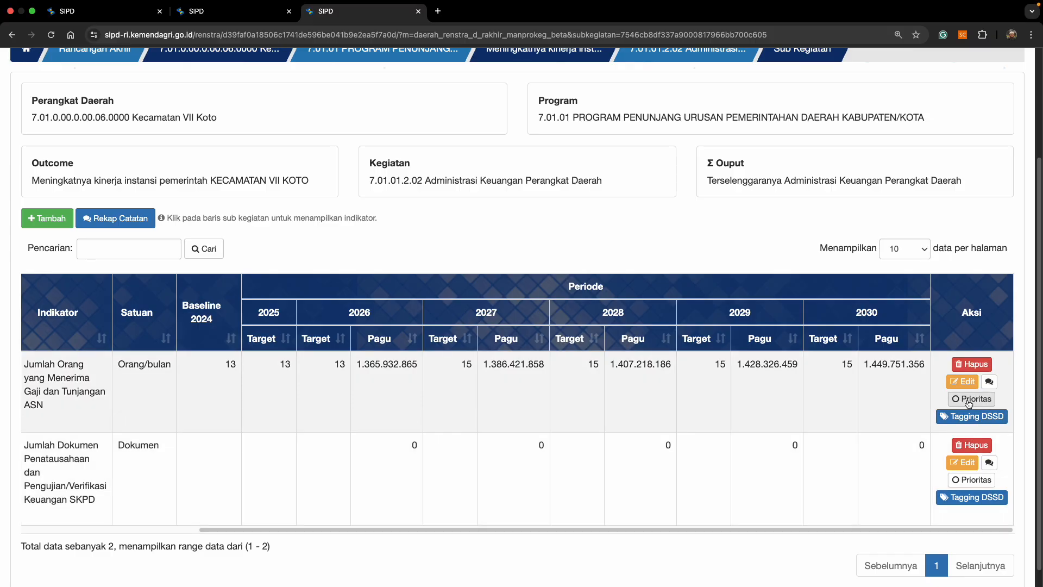
pyautogui.click(967, 400)
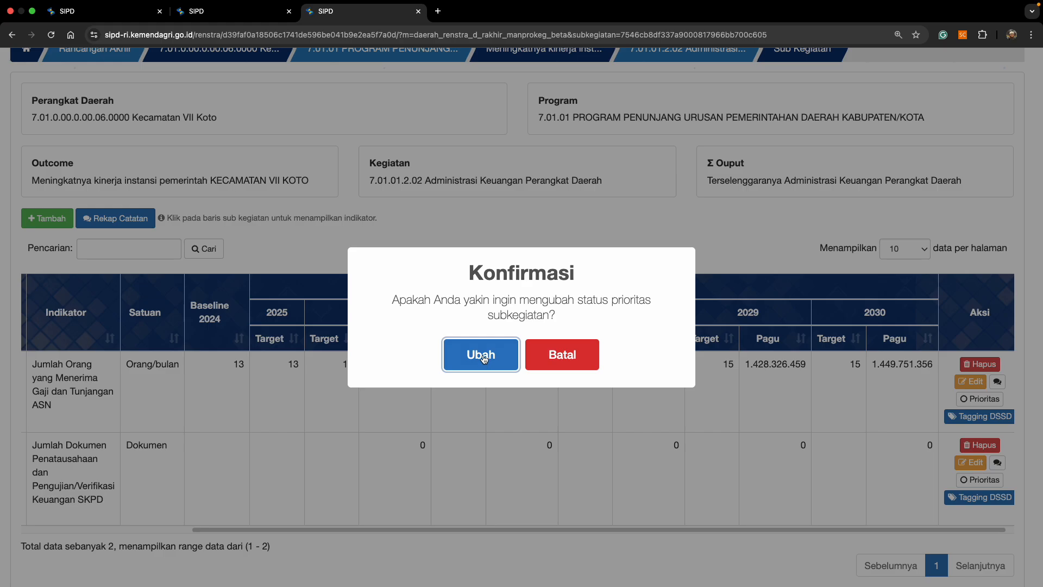
pyautogui.click(484, 358)
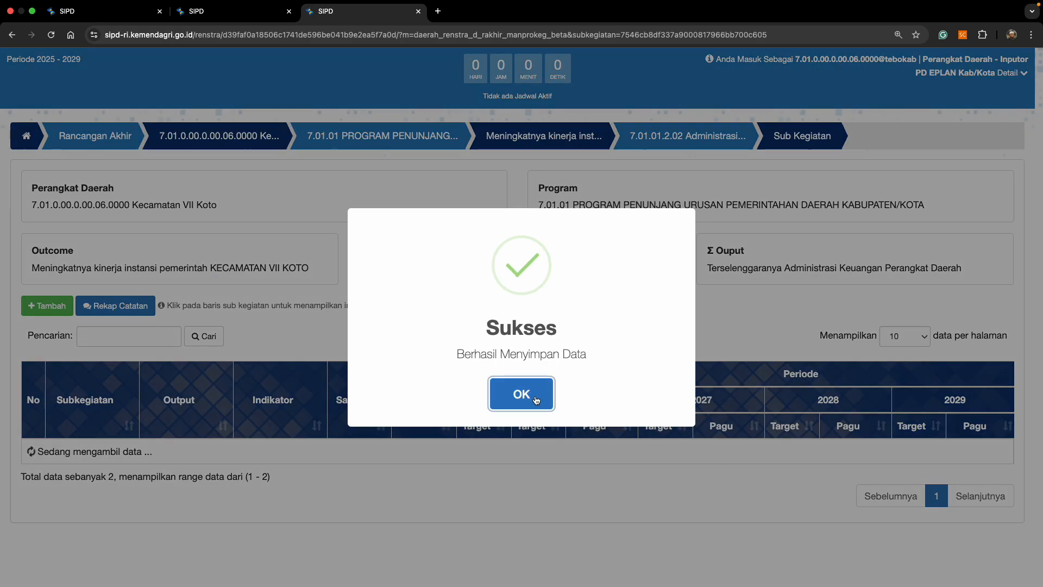
pyautogui.click(532, 394)
pyautogui.scroll(-3, 532, 393)
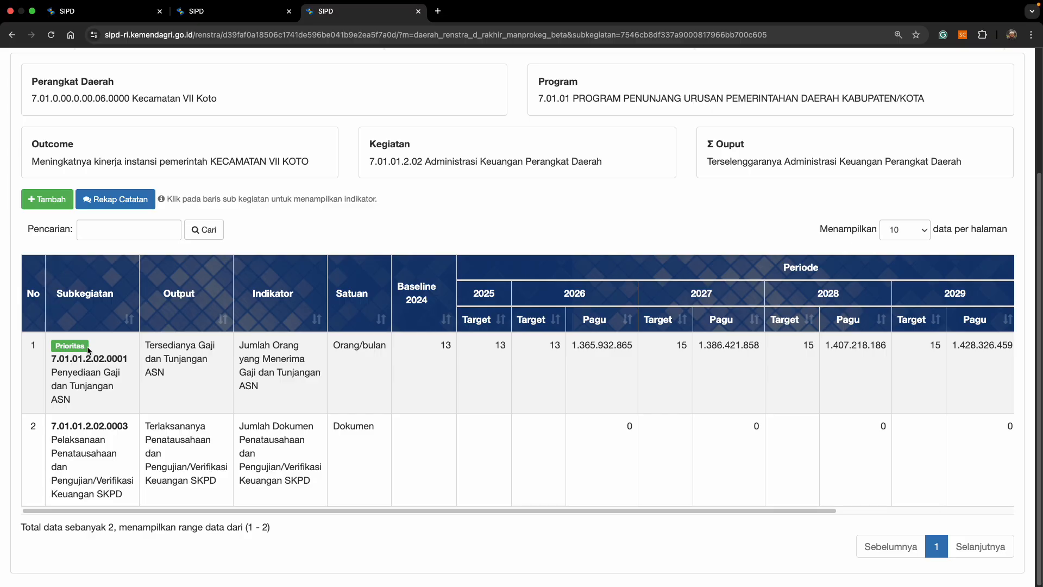
pyautogui.moveTo(217, 511); pyautogui.dragTo(449, 511)
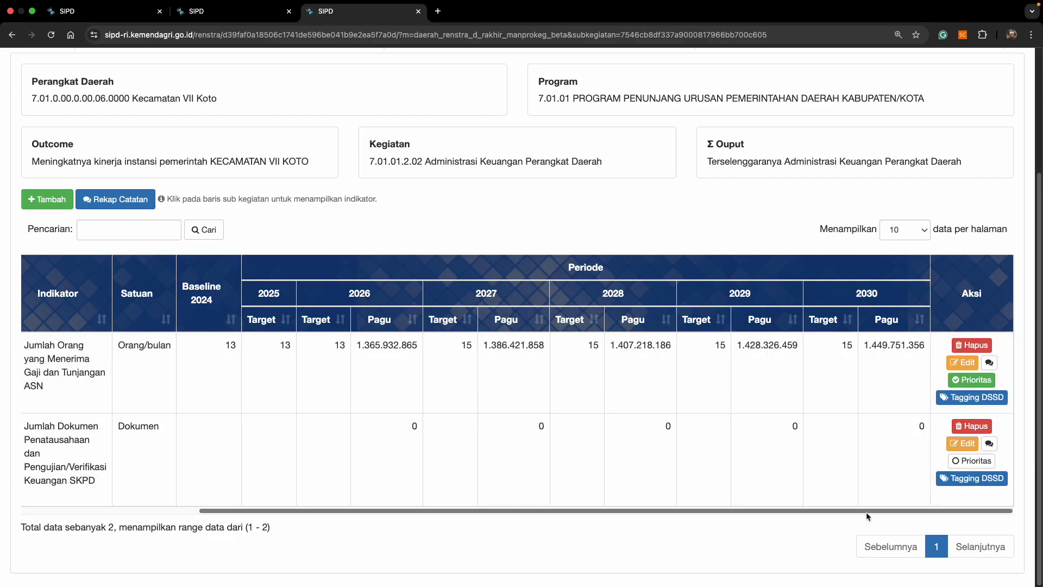
pyautogui.moveTo(866, 512); pyautogui.dragTo(657, 515)
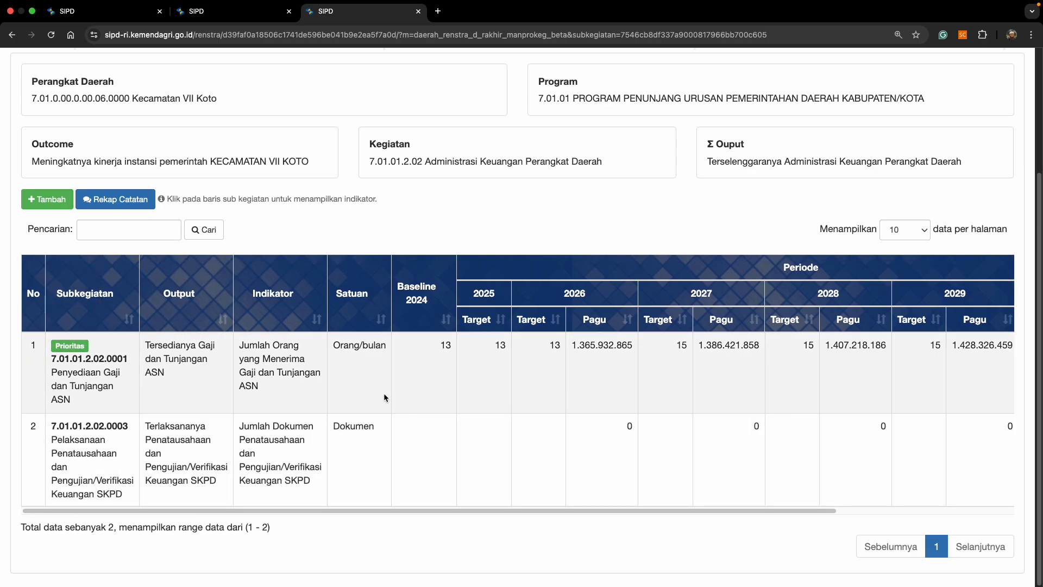
pyautogui.moveTo(248, 510); pyautogui.dragTo(496, 515)
# Open Indikator Kinerja Utama PD under Rancangan Akhir and review the listed Tujuan and Sasaran indicators with their targets.
pyautogui.scroll(3, 675, 401)
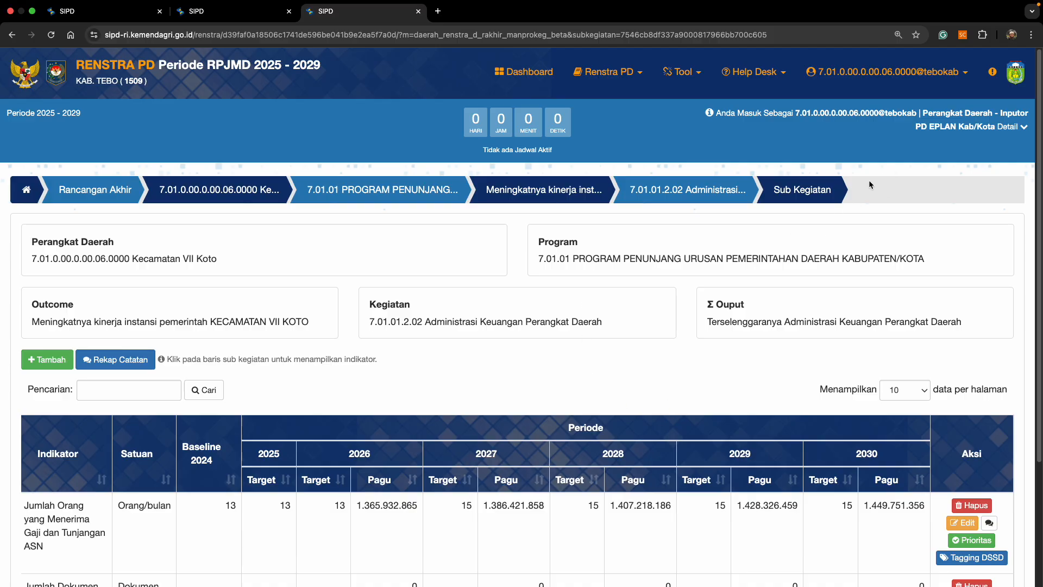
pyautogui.click(606, 86)
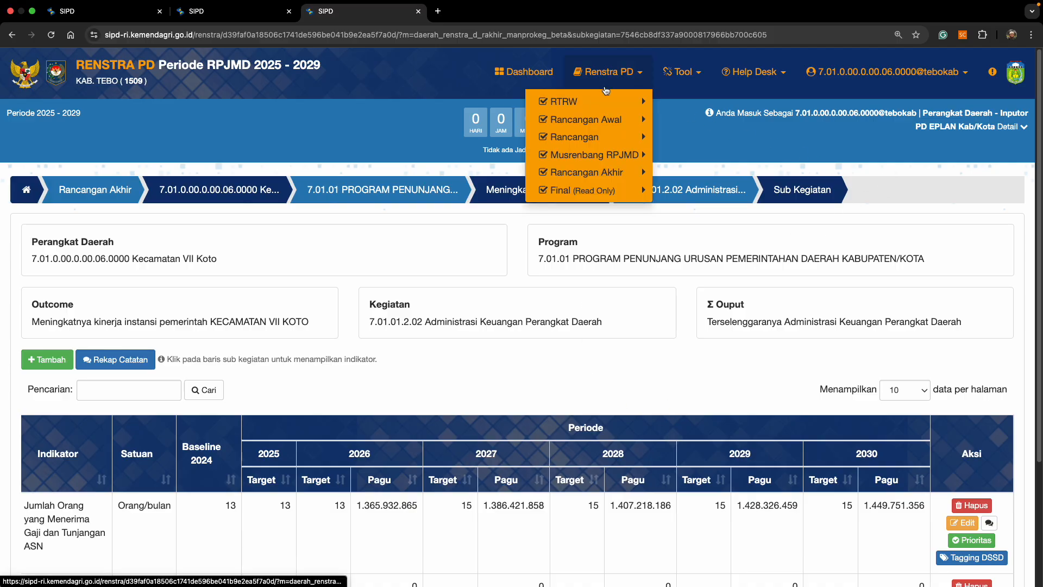
pyautogui.moveTo(606, 174)
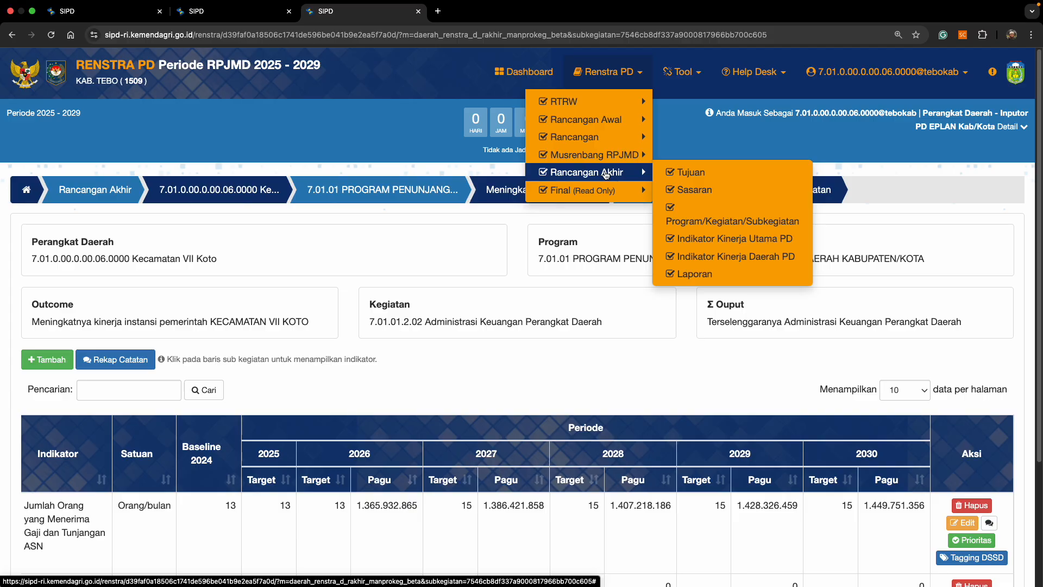
pyautogui.click(724, 241)
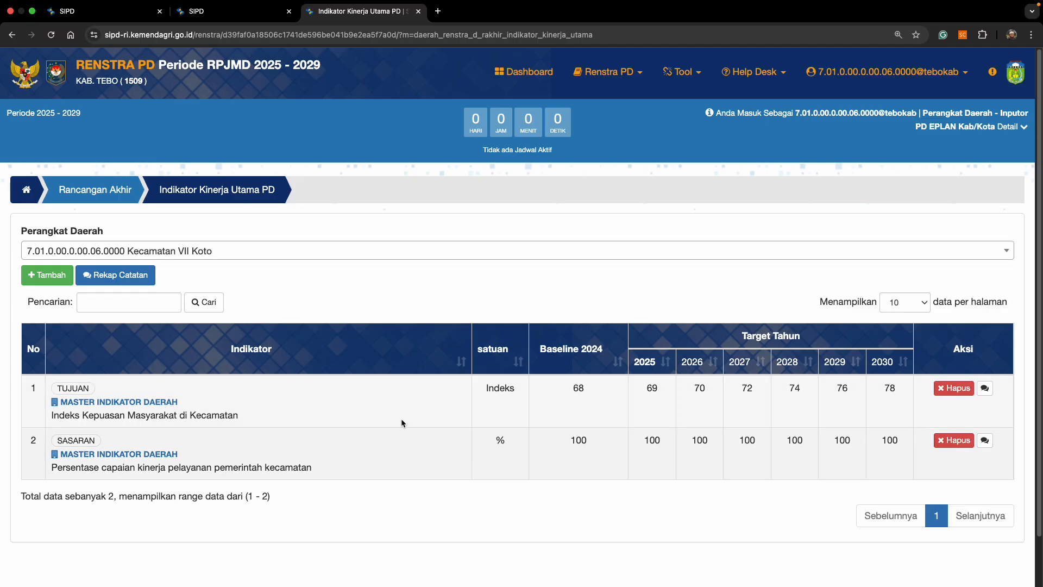
pyautogui.scroll(-2, 393, 410)
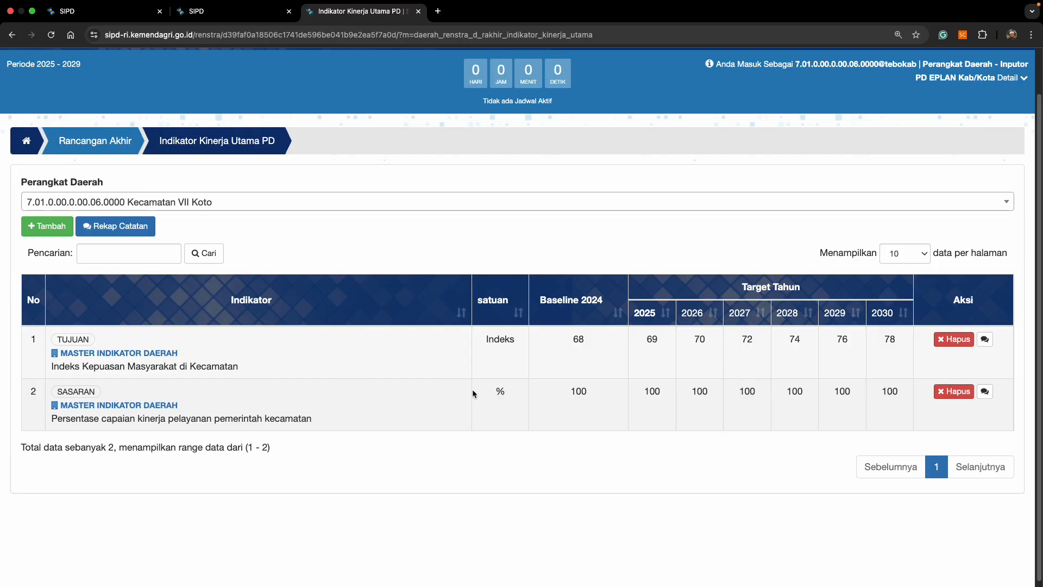
pyautogui.scroll(2, 665, 315)
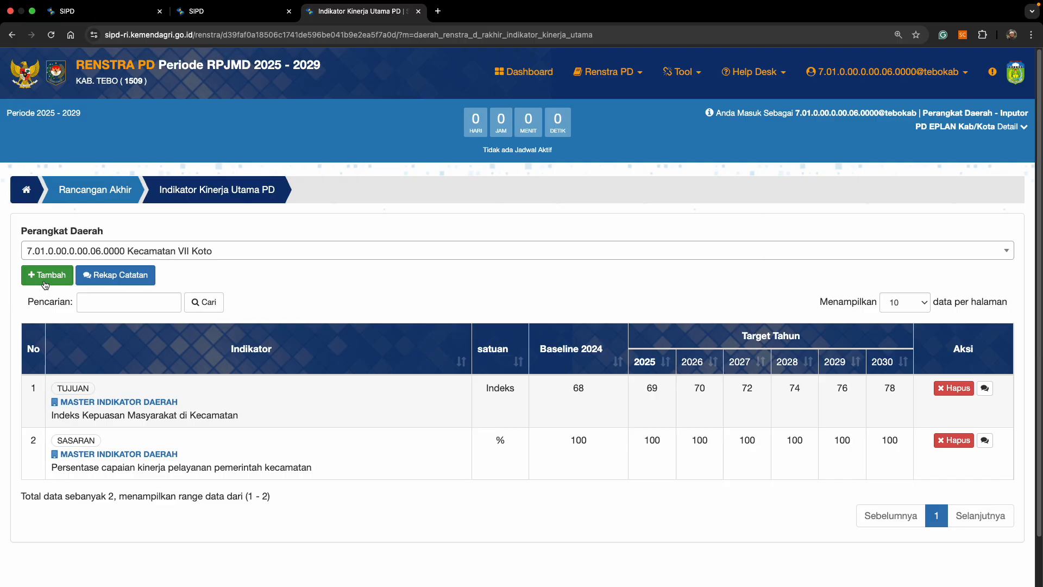
# Open Indikator Kinerja Daerah PD under Rancangan Akhir for Kecamatan VII Koto.
pyautogui.click(641, 78)
pyautogui.moveTo(624, 172)
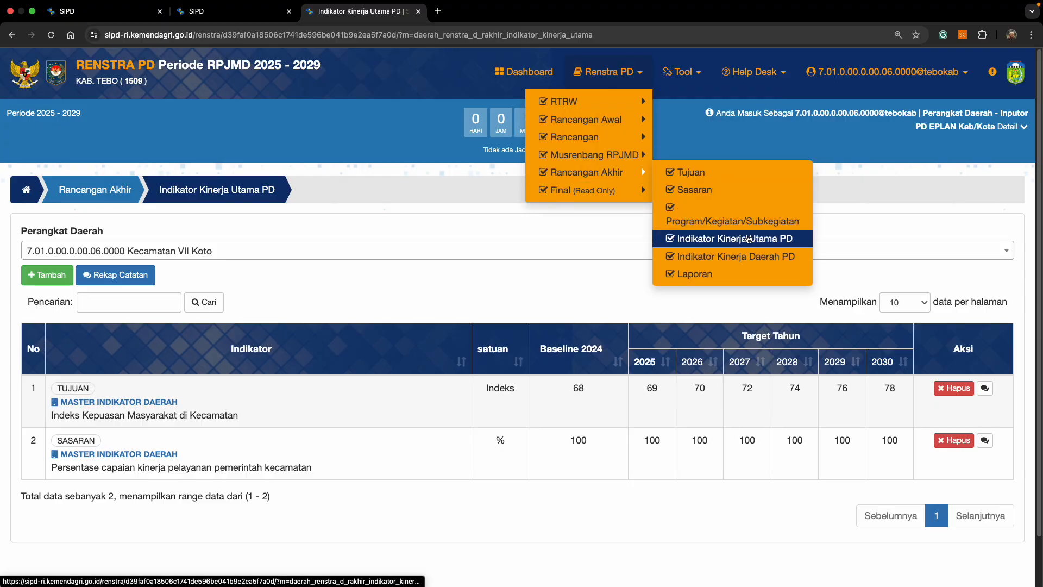
pyautogui.click(770, 261)
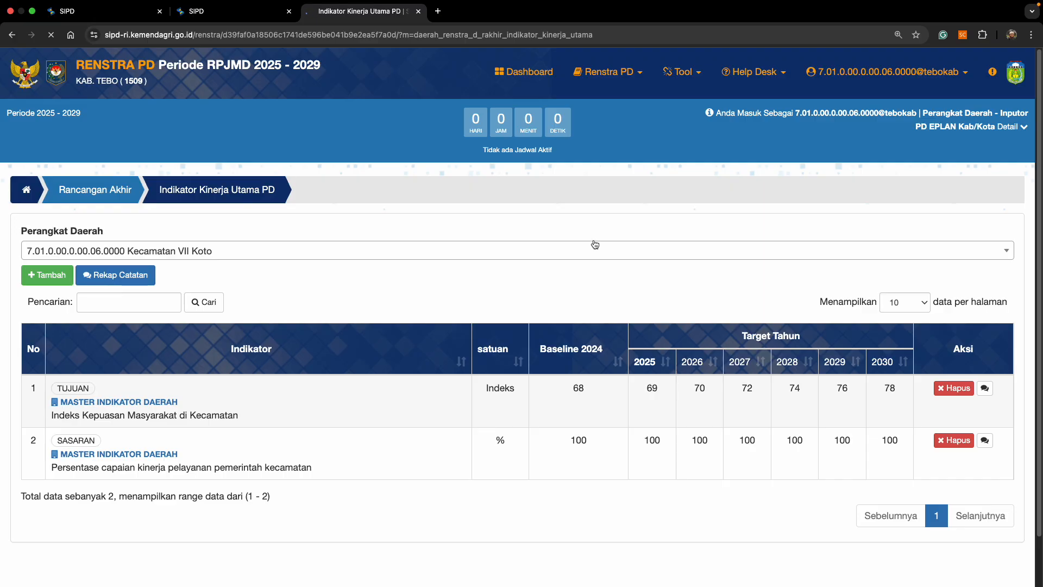
pyautogui.scroll(-1, 595, 244)
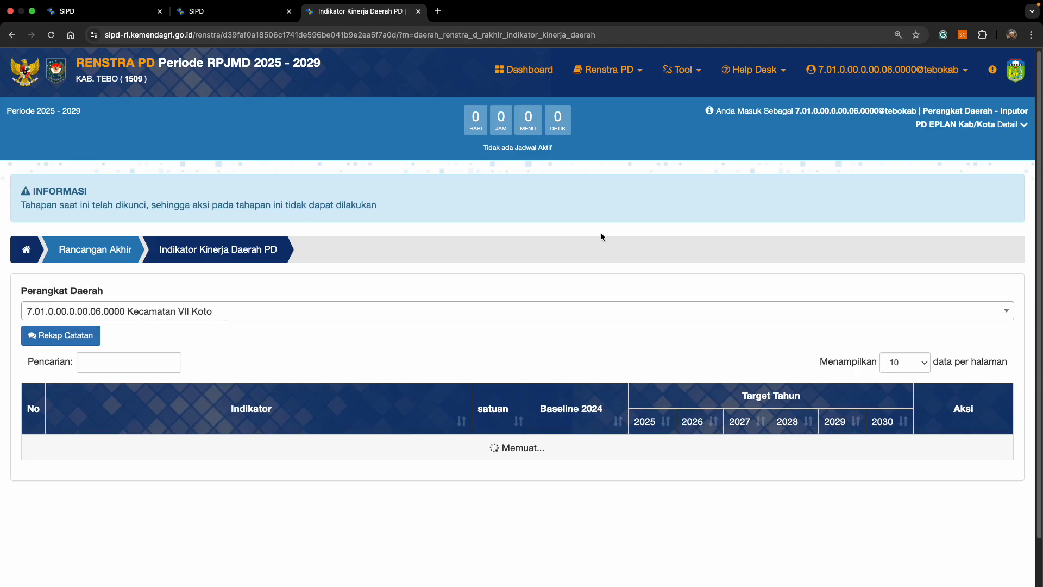
# Review the Indikator Kinerja Daerah targets and open the Laporan list under Rancangan Akhir for Kecamatan VII Koto.
pyautogui.scroll(-3, 601, 237)
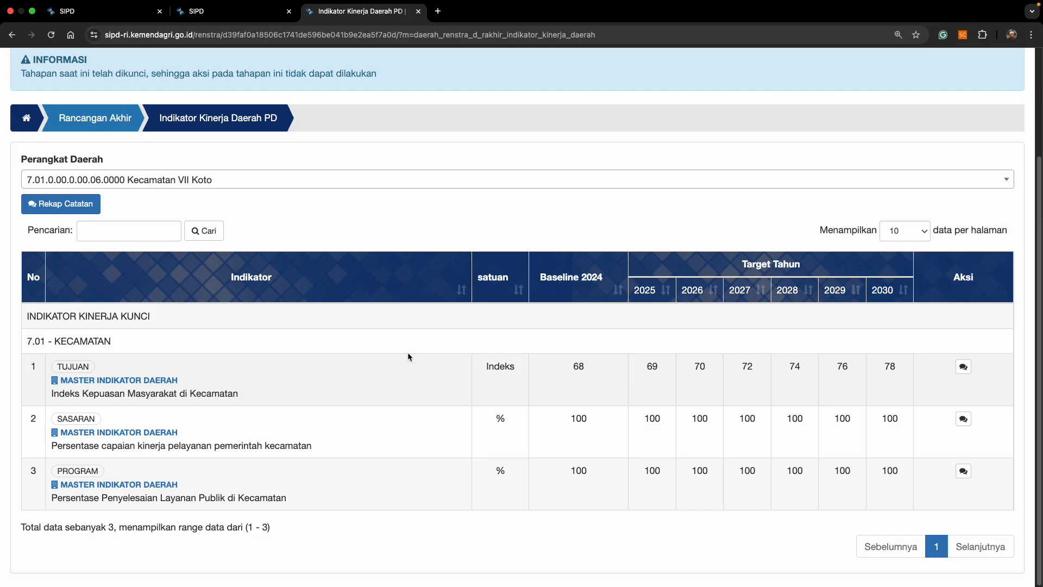
pyautogui.scroll(5, 543, 304)
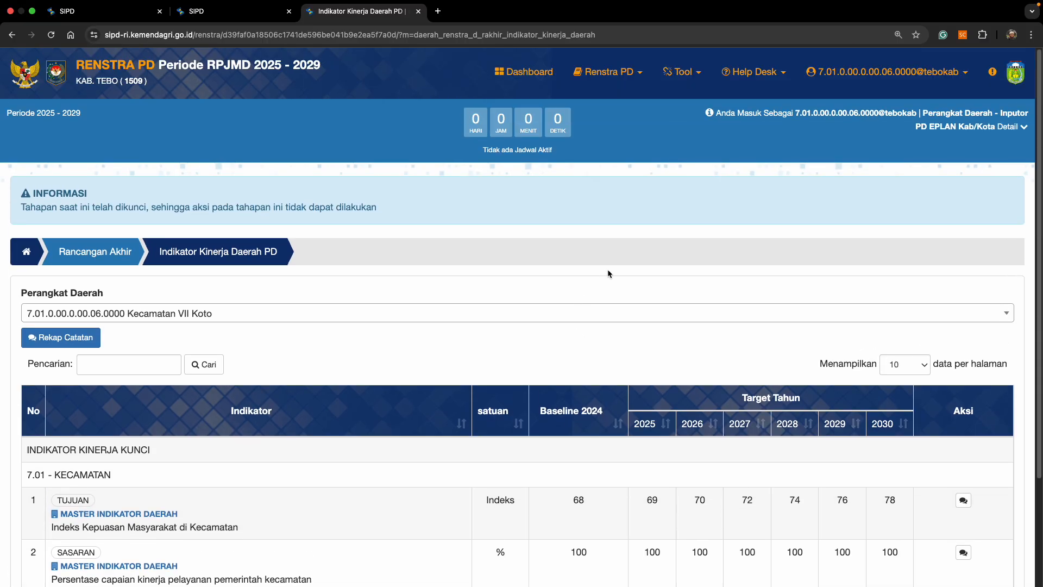
pyautogui.click(616, 79)
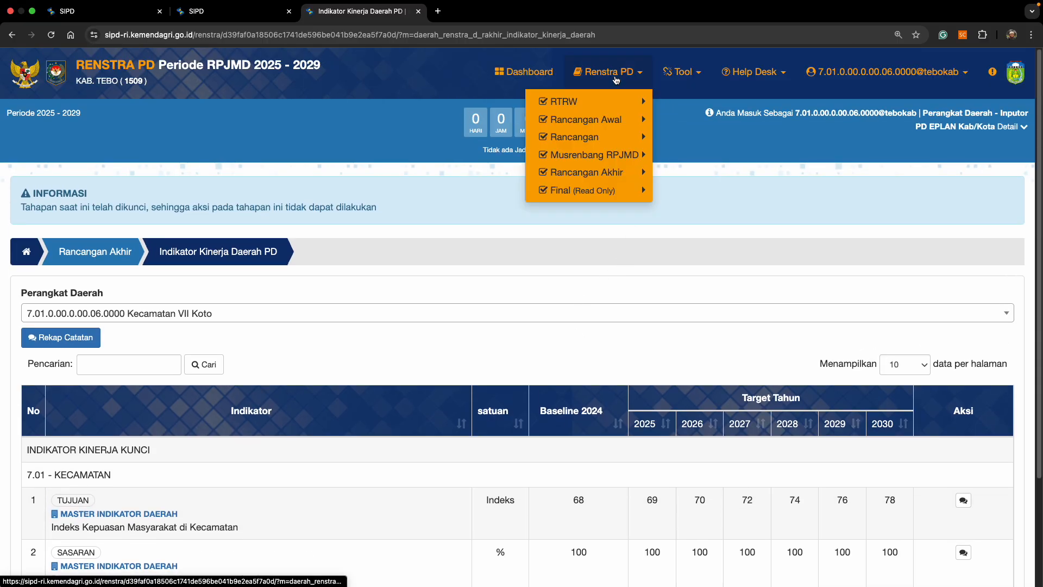
pyautogui.moveTo(629, 179)
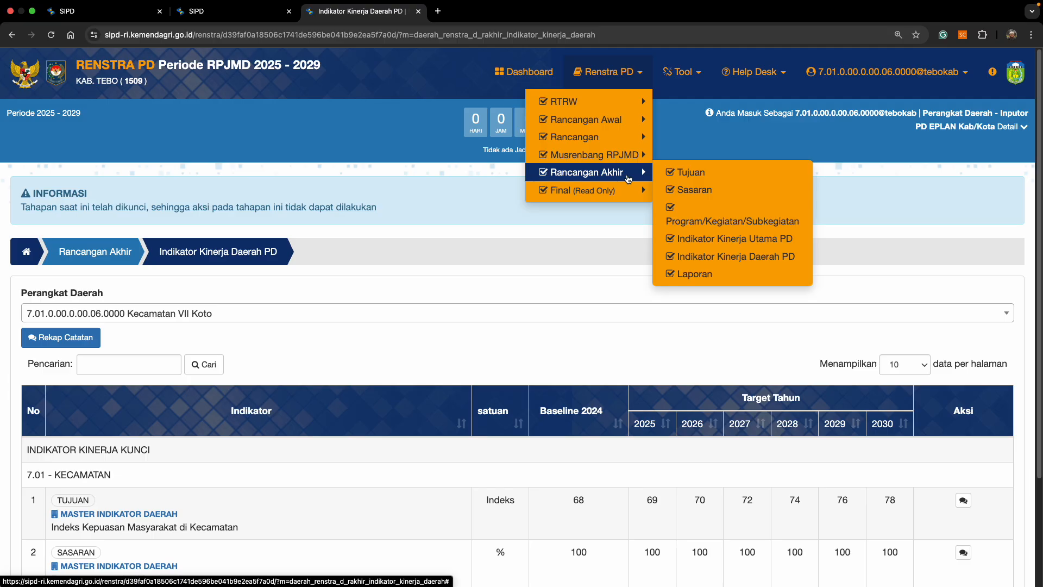
pyautogui.click(723, 275)
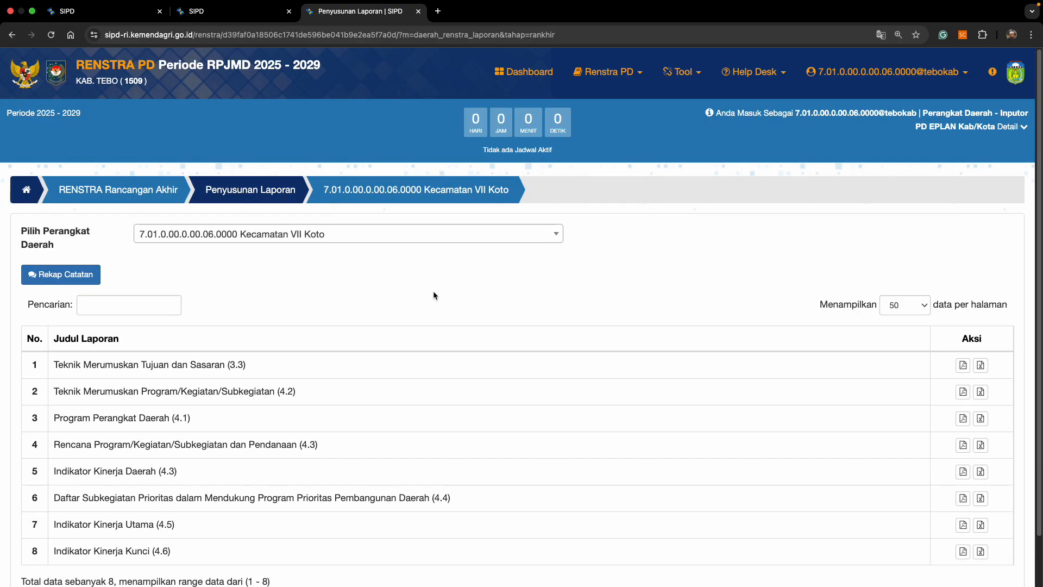
pyautogui.scroll(-2, 513, 295)
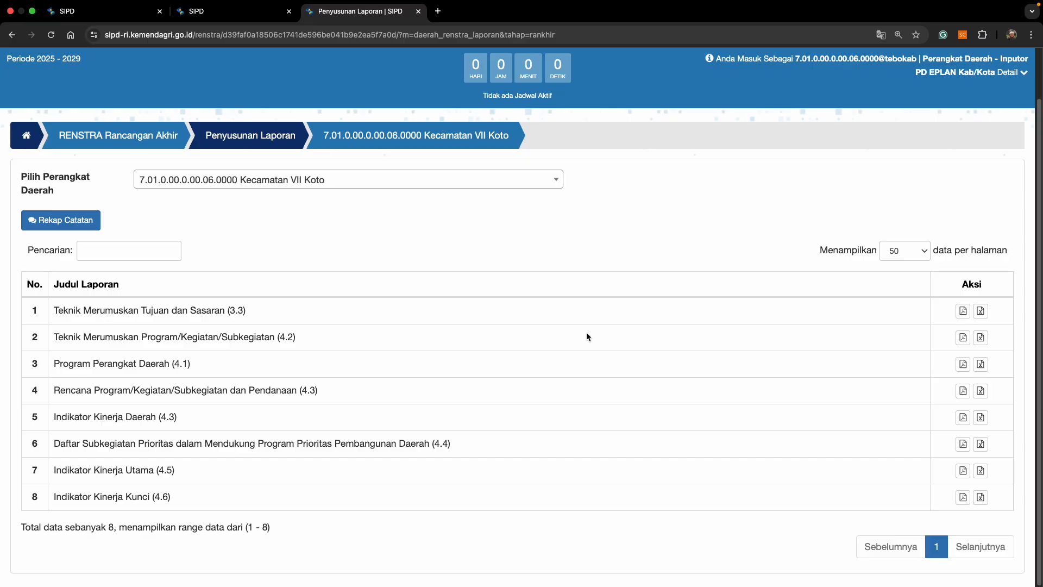
# Generate the PDF reports Tujuan dan Sasaran (3.3), Rencana Program/Kegiatan/Subkegiatan dan Pendanaan (4.3), Indikator Kinerja Utama (4.5) and Indikator Kinerja Kunci (4.6).
pyautogui.click(964, 311)
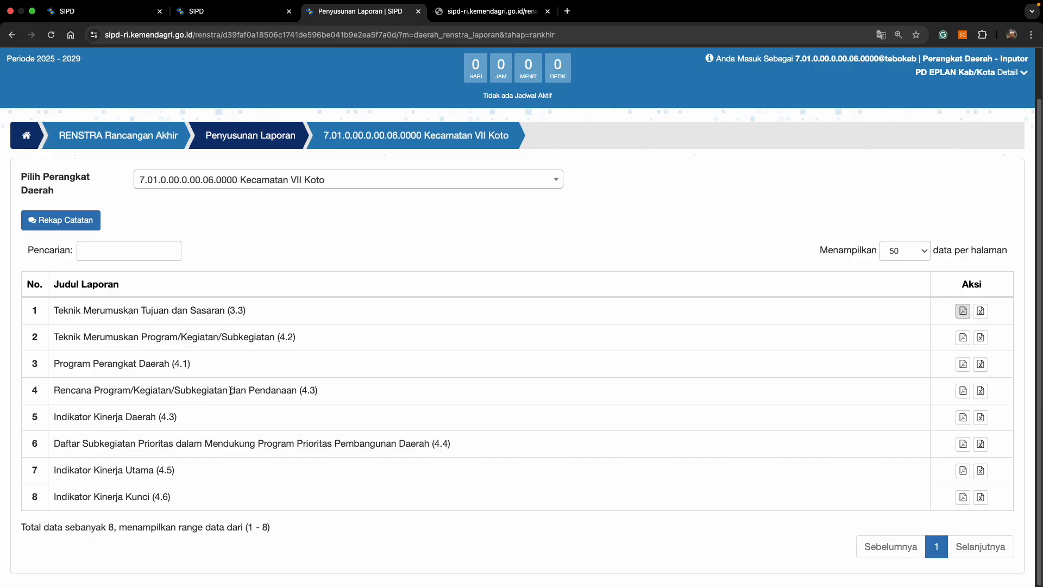
pyautogui.click(962, 391)
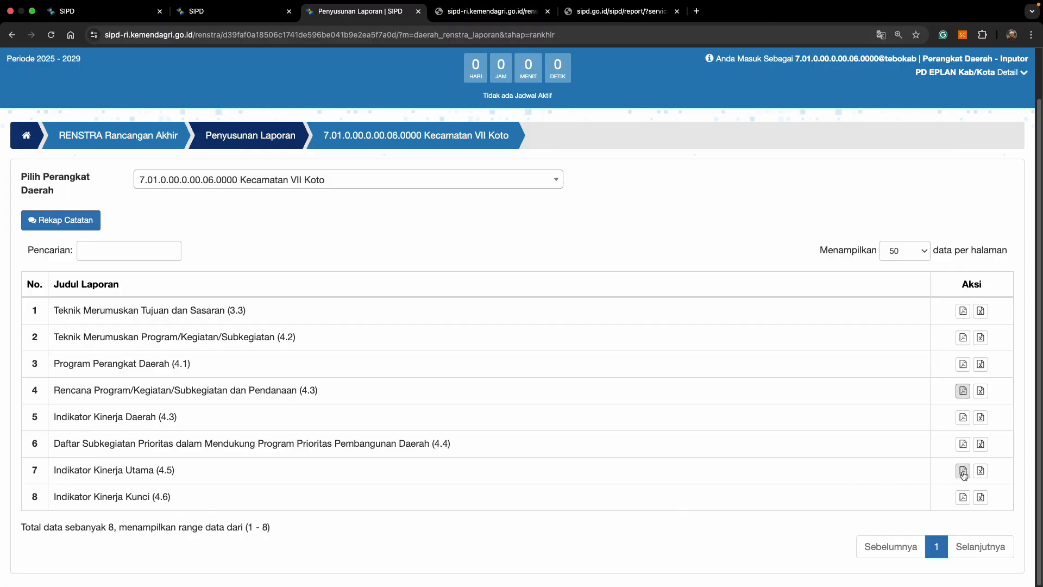
pyautogui.click(962, 497)
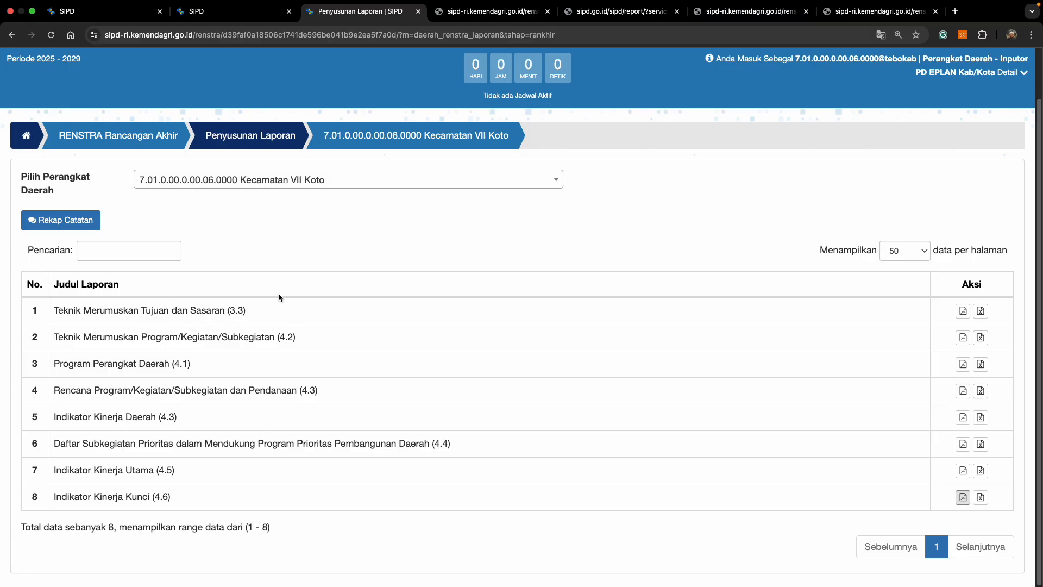
# Review the Tabel 3.3 and Tabel 4.3 reports, checking the indicators, targets and Pagu of the Administrasi Keuangan Perangkat Daerah output.
pyautogui.click(502, 15)
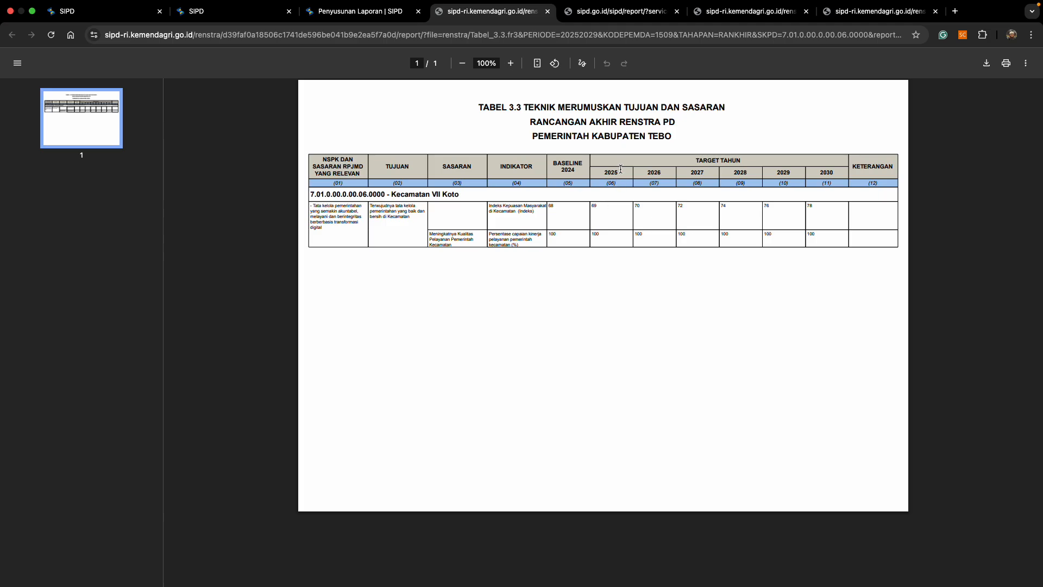
pyautogui.click(607, 16)
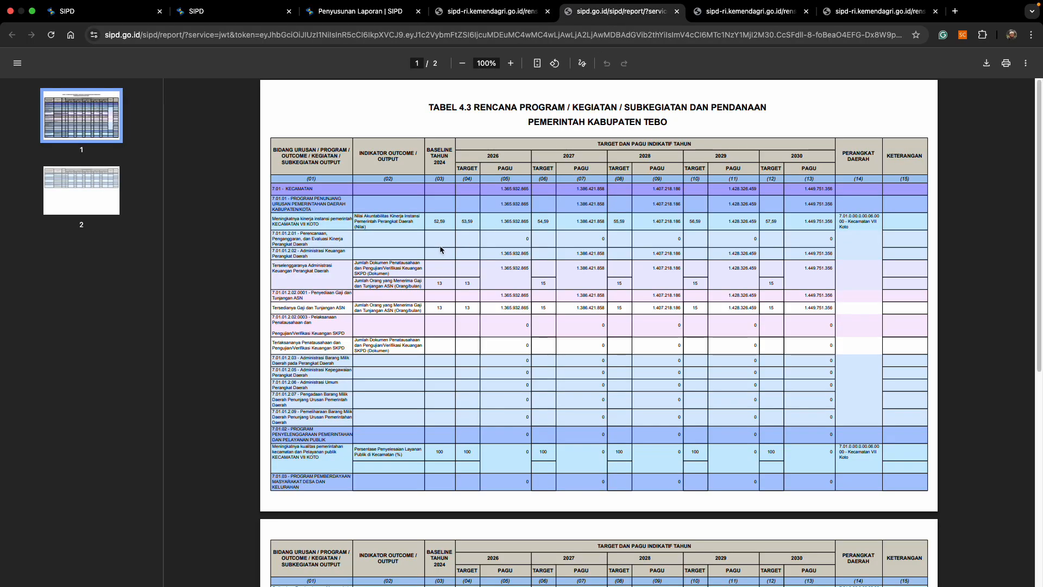
pyautogui.scroll(-1, 441, 249)
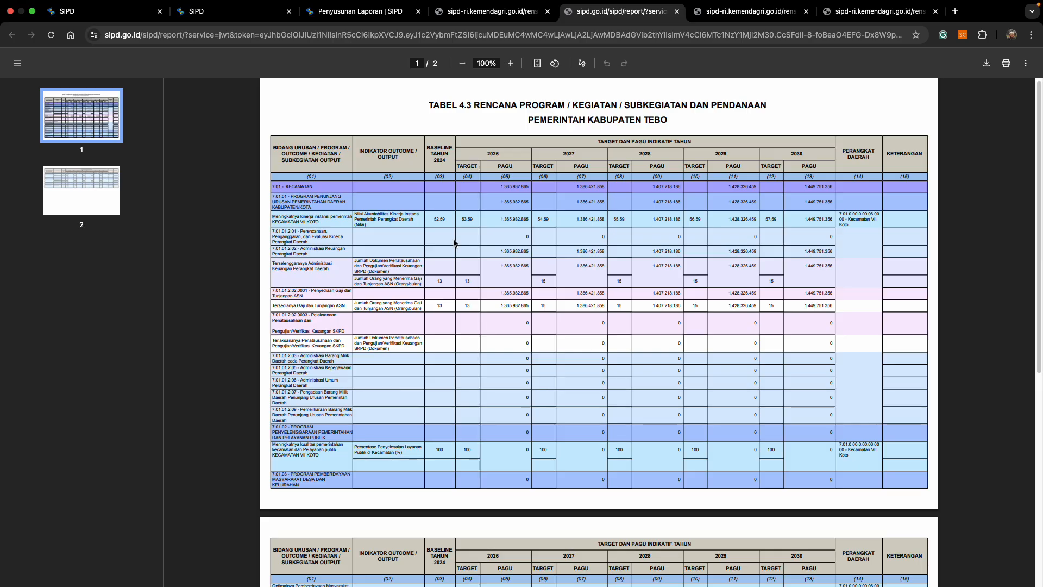
pyautogui.scroll(-5, 455, 243)
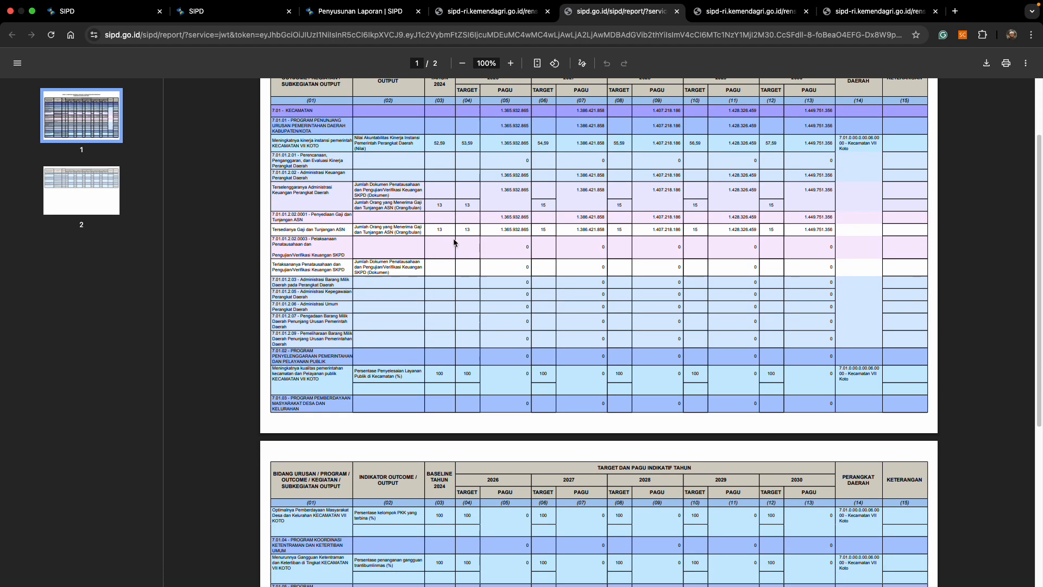
pyautogui.scroll(4, 454, 243)
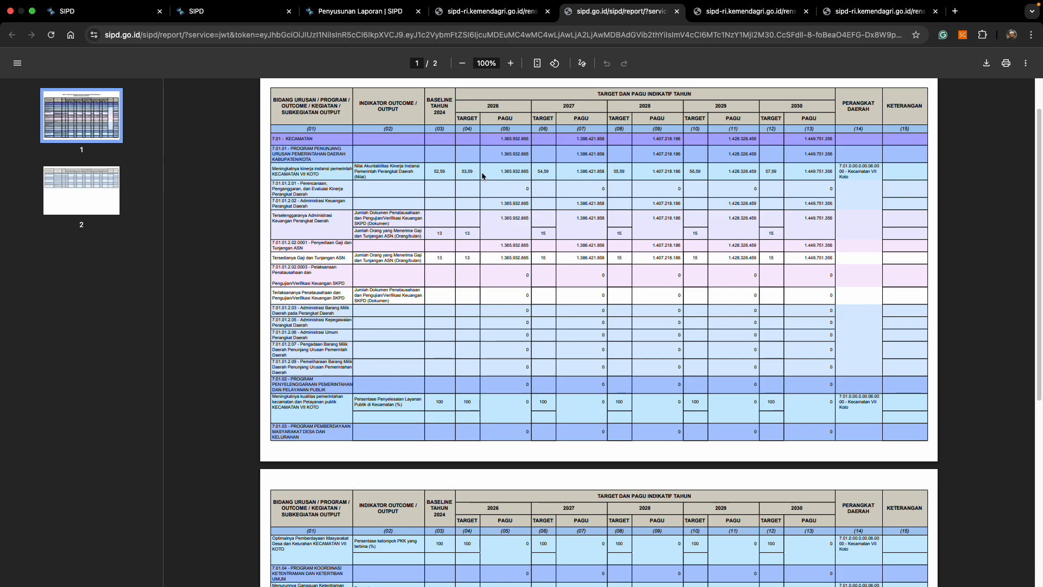
pyautogui.click(305, 222)
pyautogui.moveTo(304, 222); pyautogui.dragTo(823, 233)
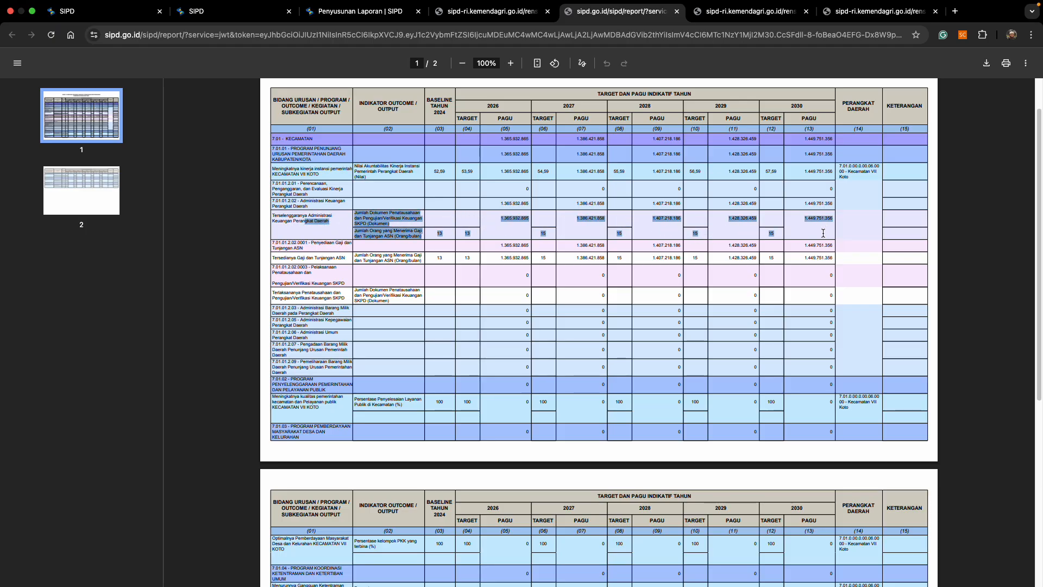
# Check the Tabel 4.5 Indikator Kinerja Utama and Tabel 4.6 Indikator Kinerja Kunci reports, and return to the report list.
pyautogui.click(717, 13)
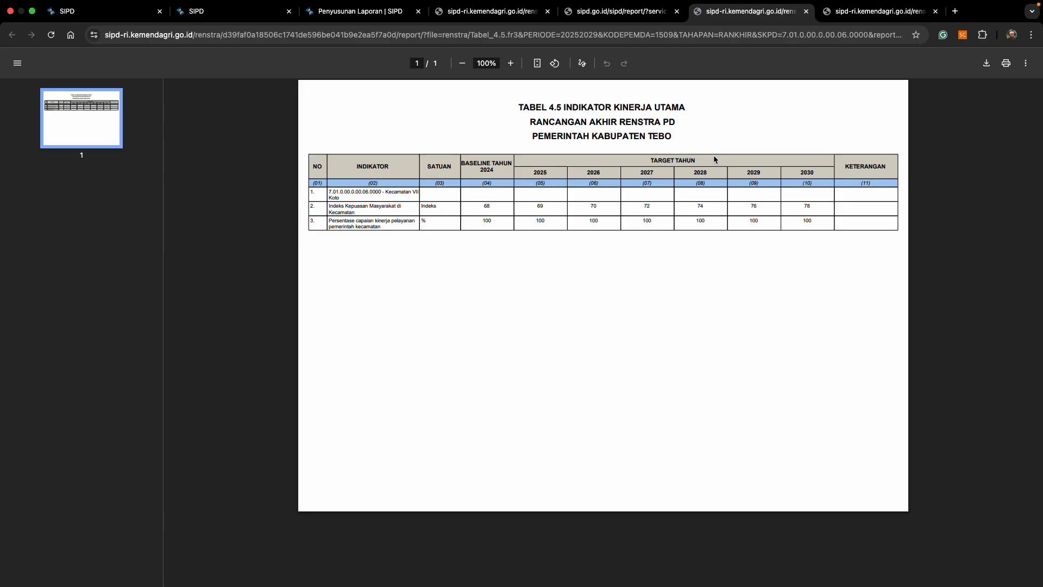
pyautogui.click(853, 16)
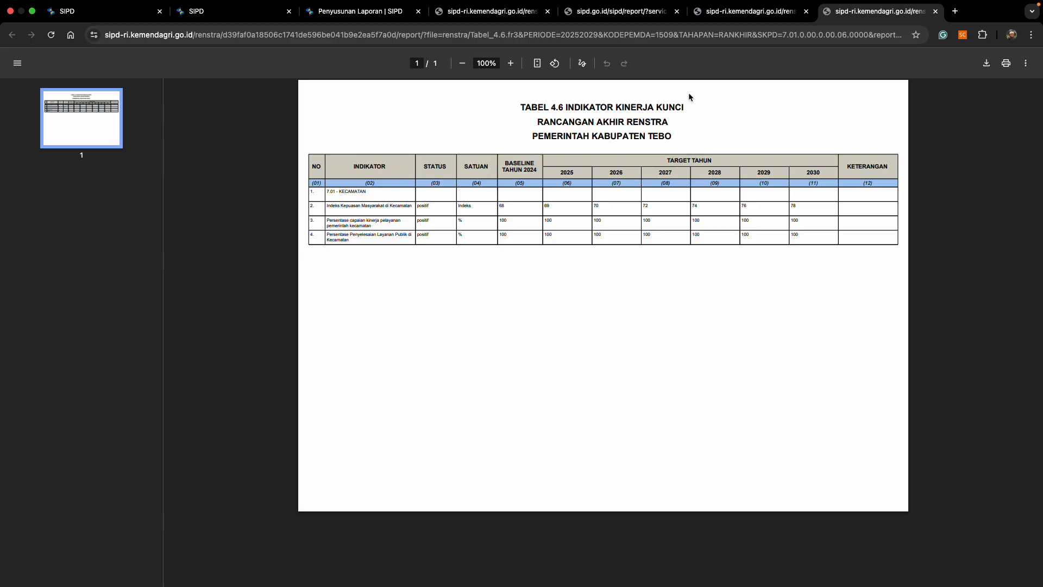
pyautogui.click(342, 12)
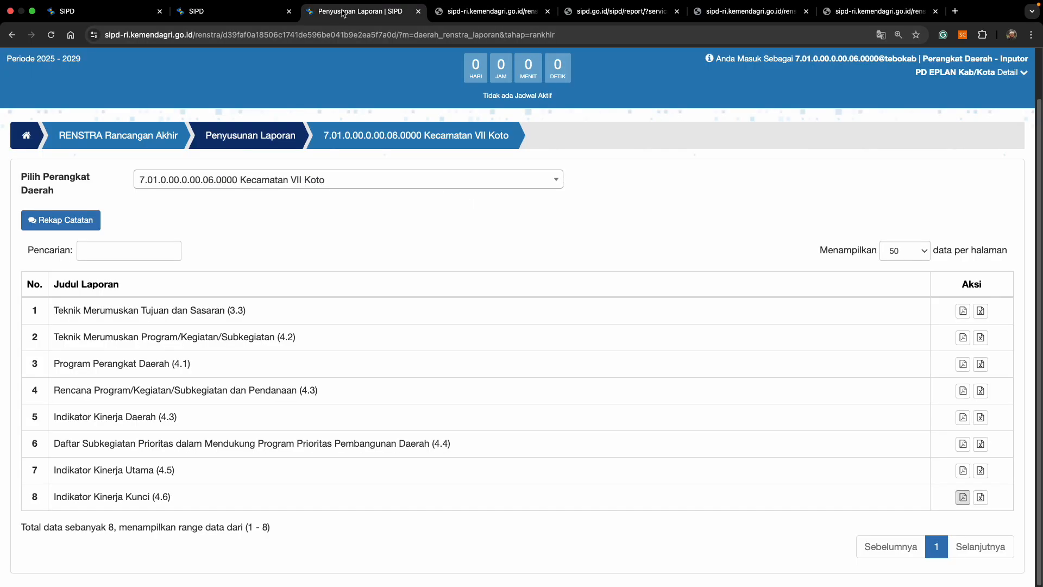
# Return to the Rancangan Akhir Program page and look over the outcomes and their RPJMD and RENSTRA Pagu per year.
pyautogui.click(239, 12)
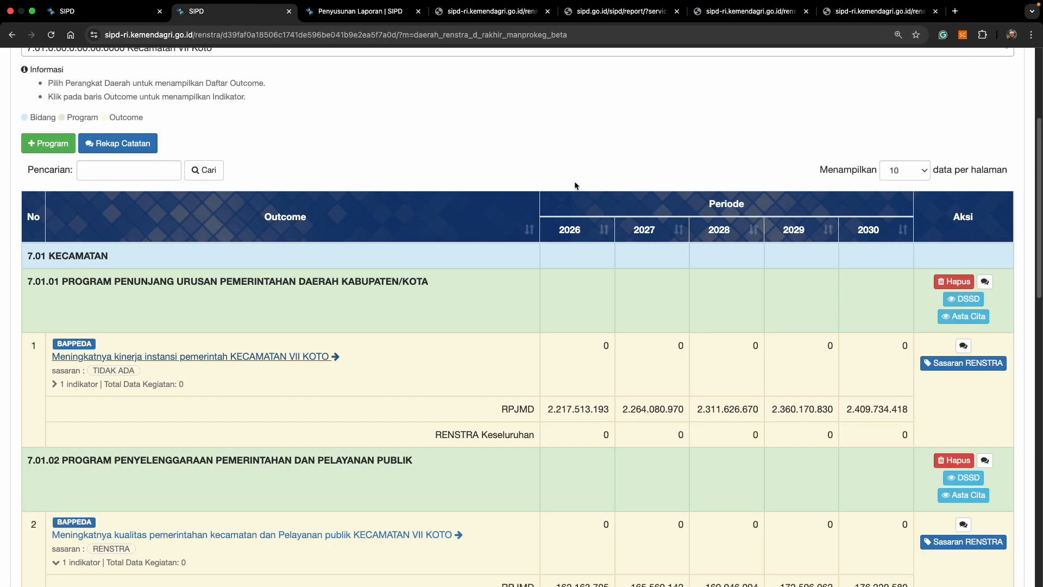
pyautogui.scroll(-1, 576, 178)
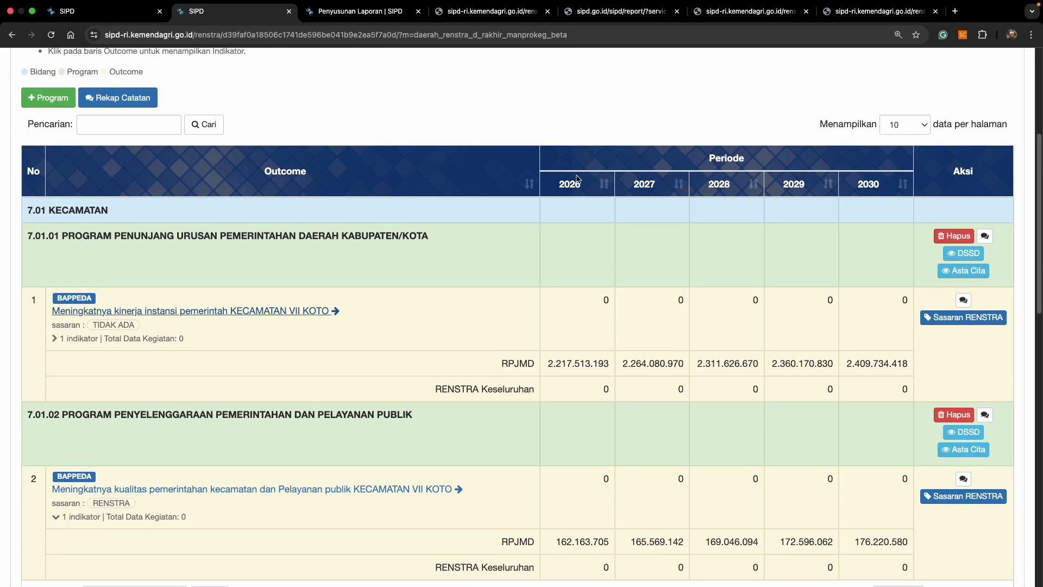
pyautogui.scroll(5, 576, 178)
pyautogui.scroll(1, 576, 179)
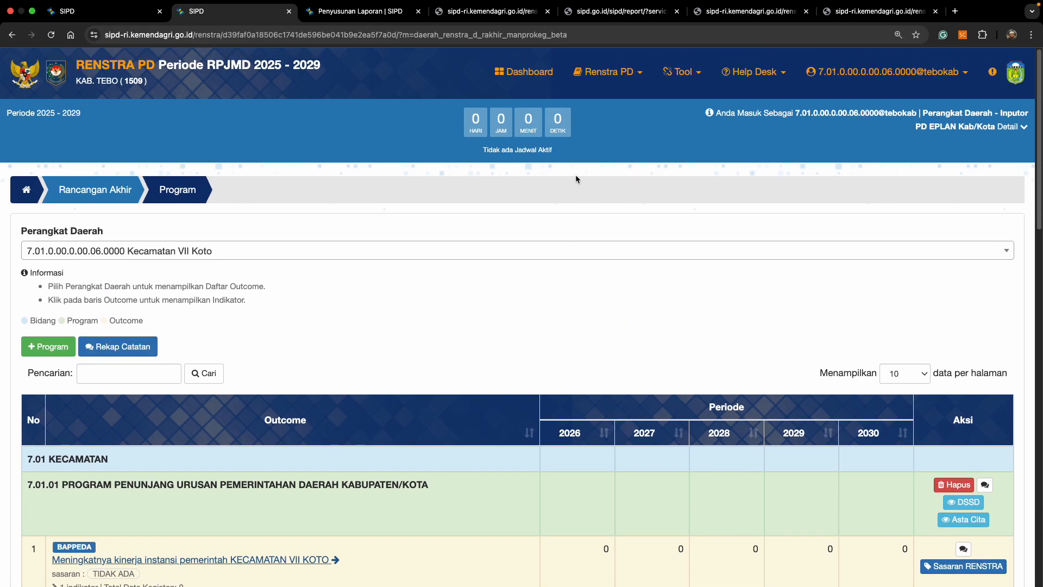